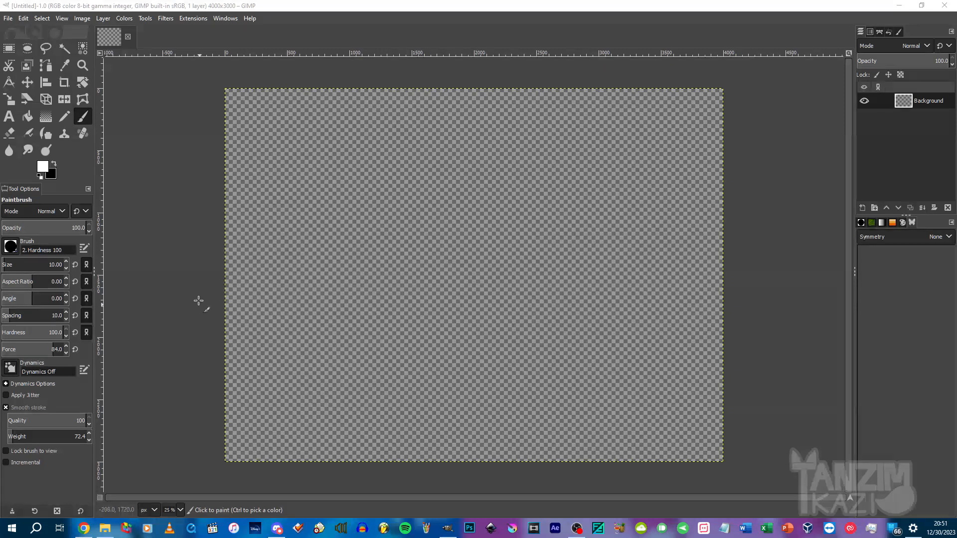
# Open the SkyDay palette and take its bright blue and dark blue as the two working colours.
pyautogui.click(892, 224)
pyautogui.doubleClick(891, 374)
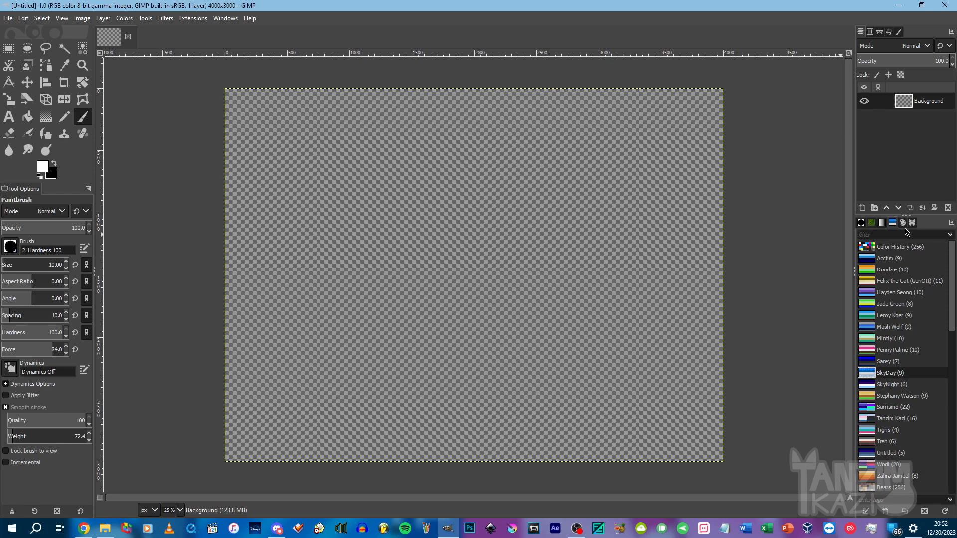
pyautogui.click(910, 285)
pyautogui.click(54, 165)
pyautogui.click(918, 309)
# Fill the background with a vertical gradient from dark blue at the top to bright blue at the bottom.
pyautogui.press('g')
pyautogui.click(54, 165)
pyautogui.press('x')
pyautogui.press('x')
pyautogui.press('x')
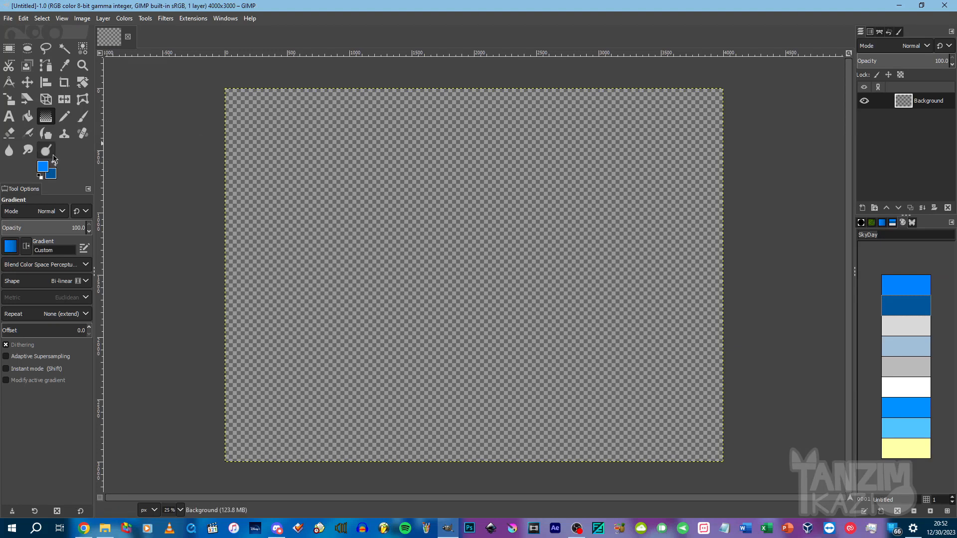
pyautogui.moveTo(291, 84); pyautogui.dragTo(315, 466)
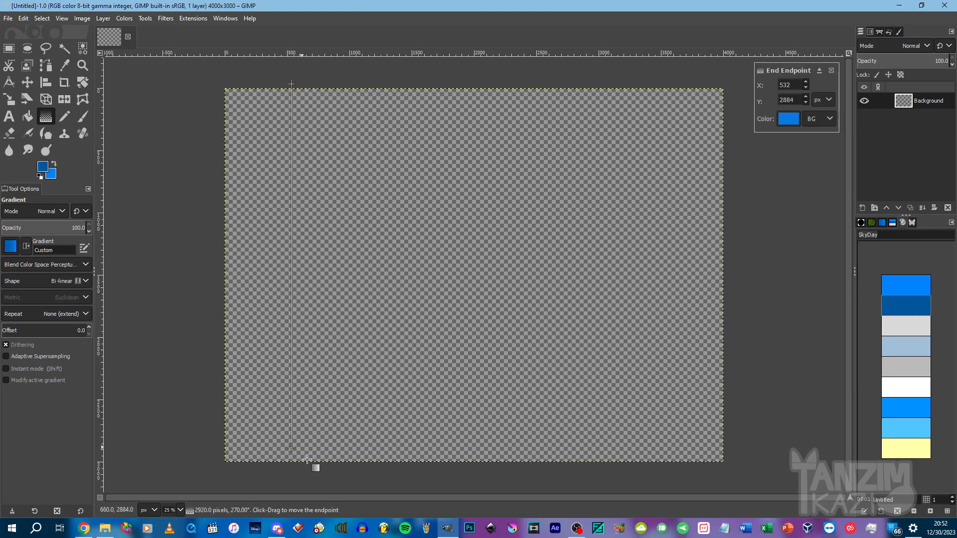
pyautogui.press('z')
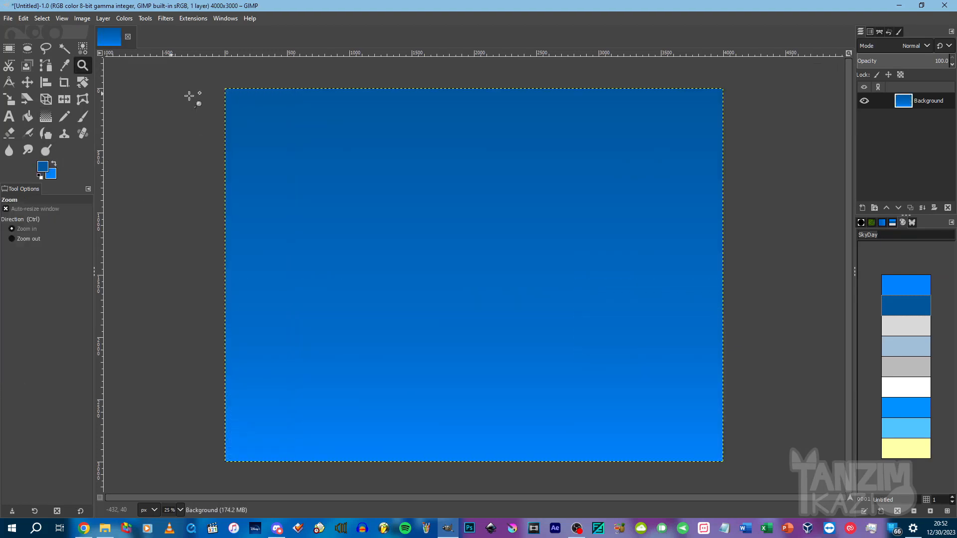
# Create a layer group above the background and add an empty layer inside it.
pyautogui.click(875, 208)
pyautogui.click(862, 208)
pyautogui.press('Return')
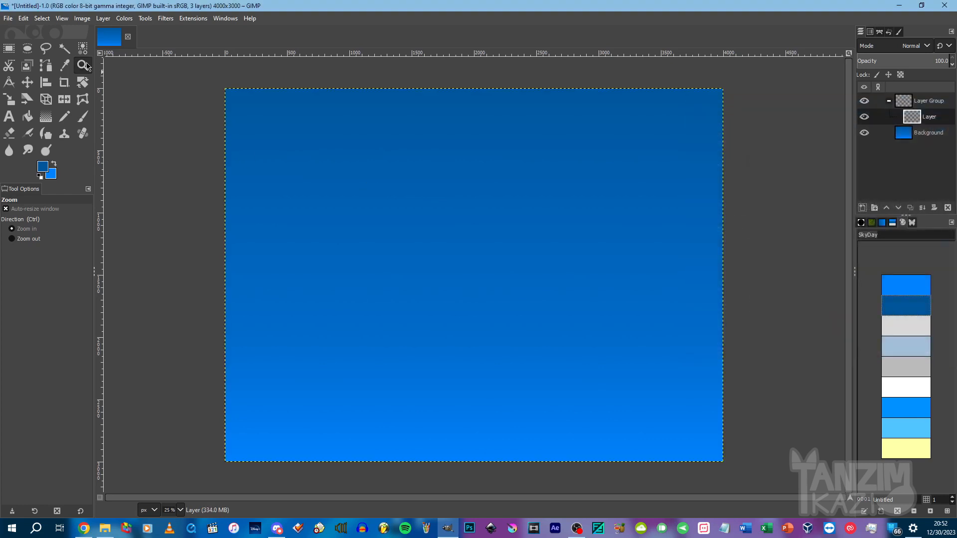
# Draw flat base lines for three separate clouds with the Paths tool at upper left, middle right and lower centre, deleting the connecting segment.
pyautogui.click(45, 65)
pyautogui.click(257, 179)
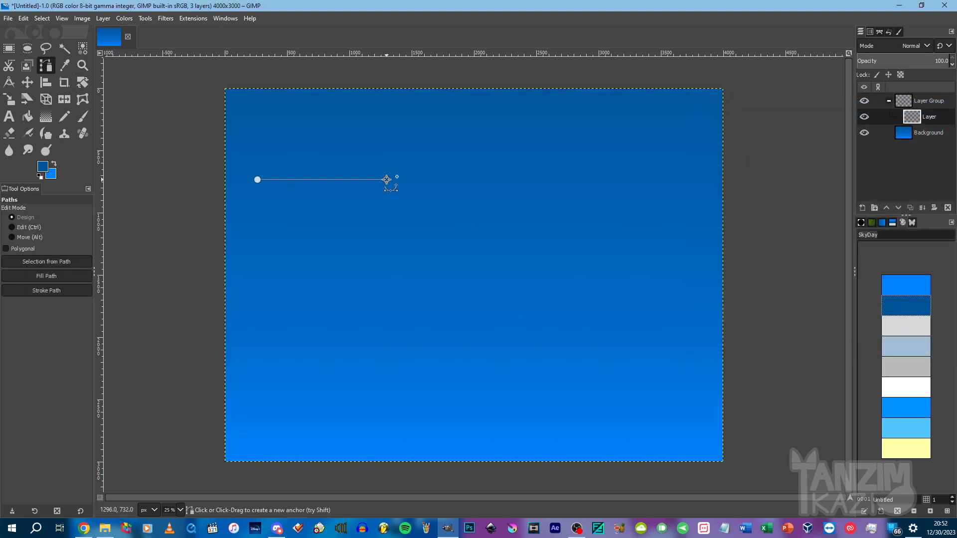
pyautogui.click(403, 180)
pyautogui.click(457, 322)
pyautogui.moveTo(657, 334); pyautogui.dragTo(664, 322)
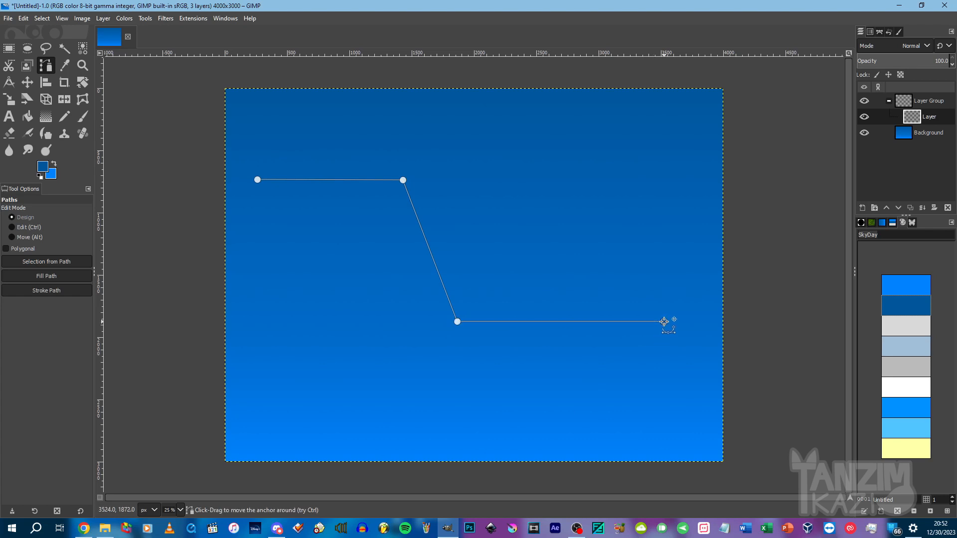
pyautogui.moveTo(457, 322); pyautogui.dragTo(461, 268)
pyautogui.click(560, 377)
pyautogui.moveTo(387, 384); pyautogui.dragTo(368, 377)
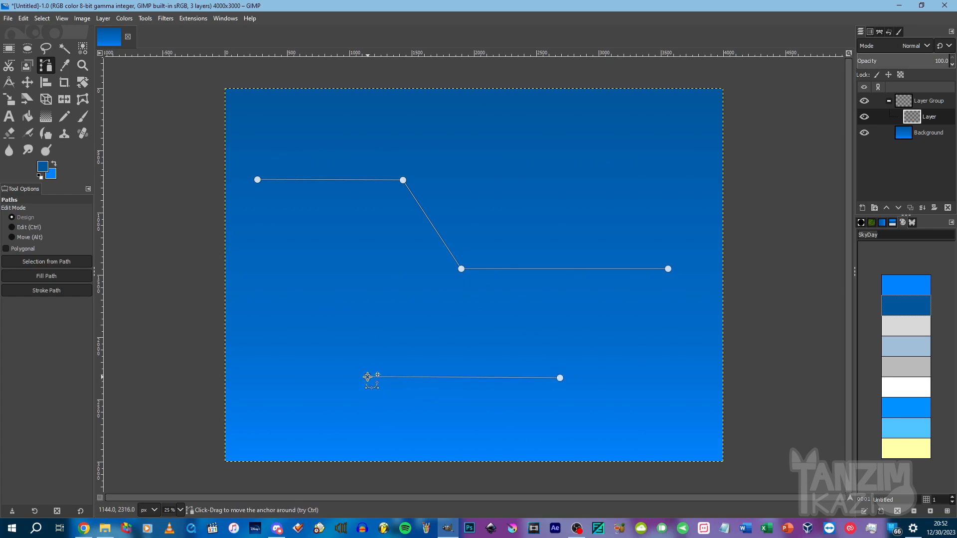
pyautogui.keyDown('ctrl'); pyautogui.keyDown('shift'); pyautogui.click(440, 231); pyautogui.keyUp('shift'); pyautogui.keyUp('ctrl')
# Close the upper-left cloud's path over two top anchors and start the middle-right cloud's top outline.
pyautogui.click(258, 179)
pyautogui.click(356, 158)
pyautogui.click(403, 180)
pyautogui.click(461, 269)
pyautogui.click(517, 239)
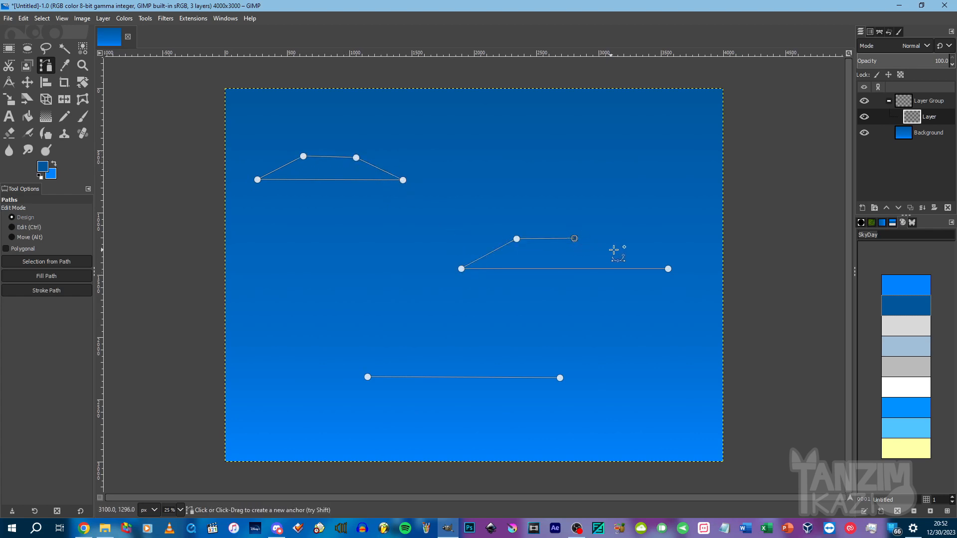
pyautogui.keyDown('ctrl'); pyautogui.click(668, 268); pyautogui.keyUp('ctrl')
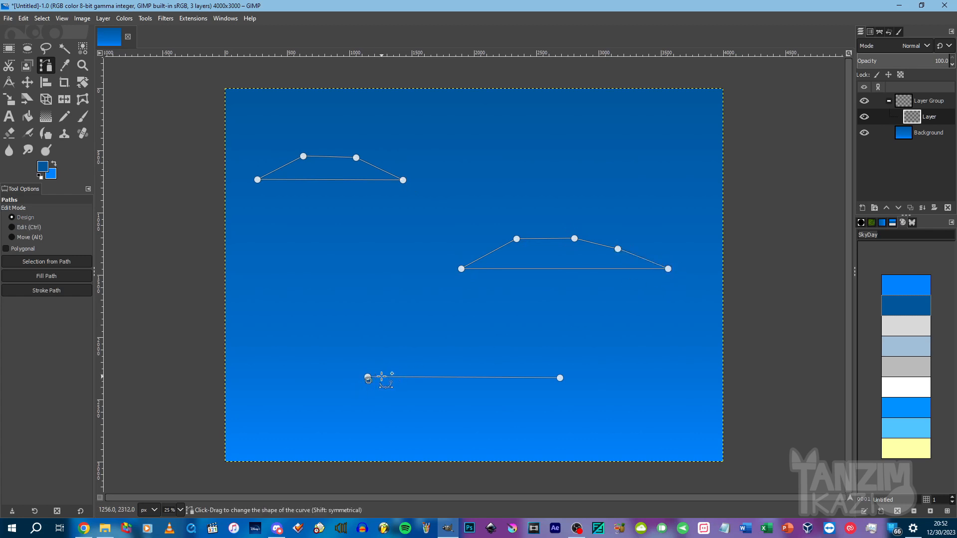
pyautogui.hotkey('ctrl', 'z')
pyautogui.hotkey('ctrl', 'z')
pyautogui.hotkey('ctrl', 'z')
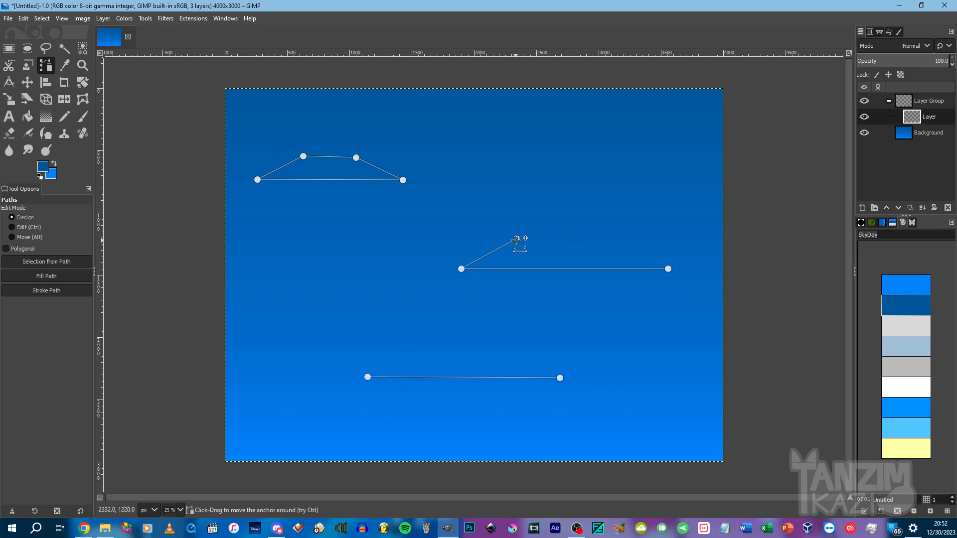
# Close the middle-right cloud's path over four uneven top anchors and the lower cloud's over three.
pyautogui.click(549, 253)
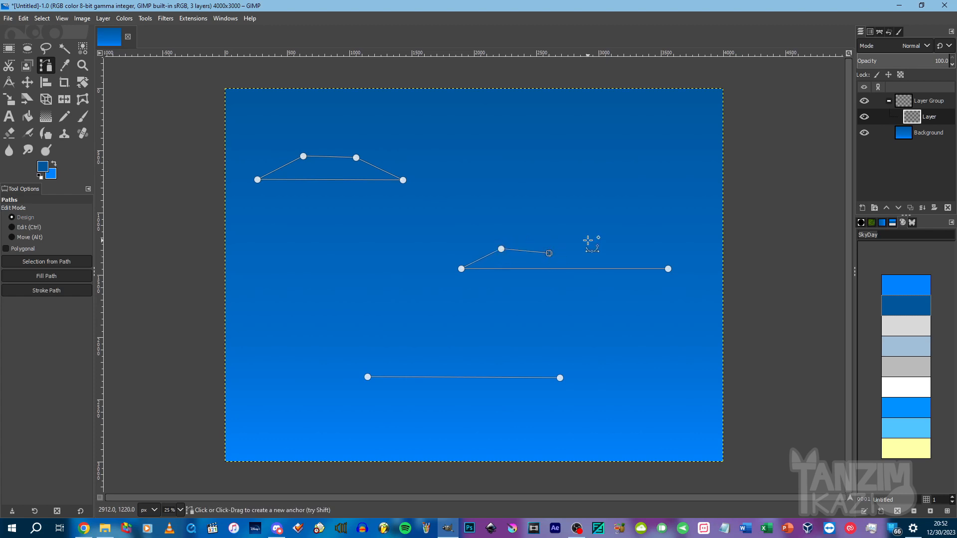
pyautogui.click(668, 268)
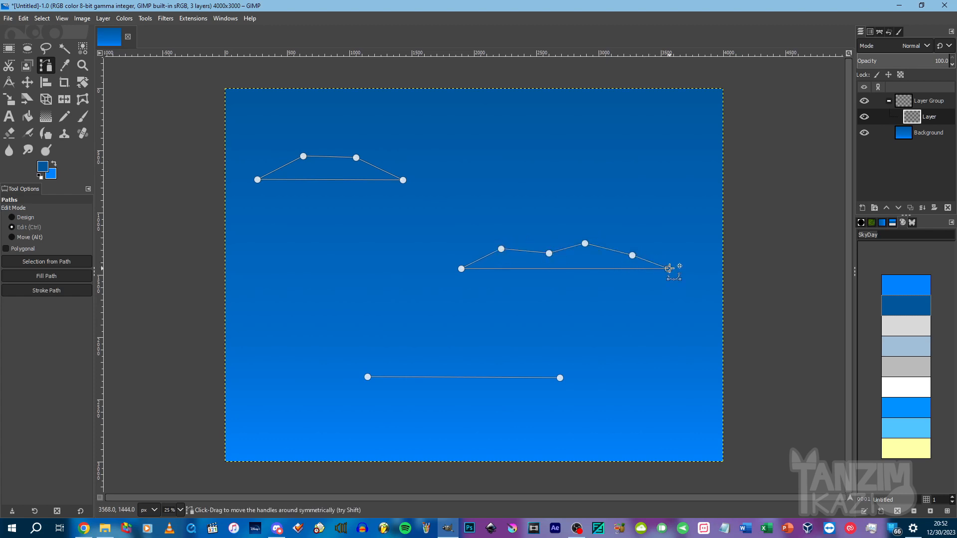
pyautogui.click(368, 377)
pyautogui.click(423, 359)
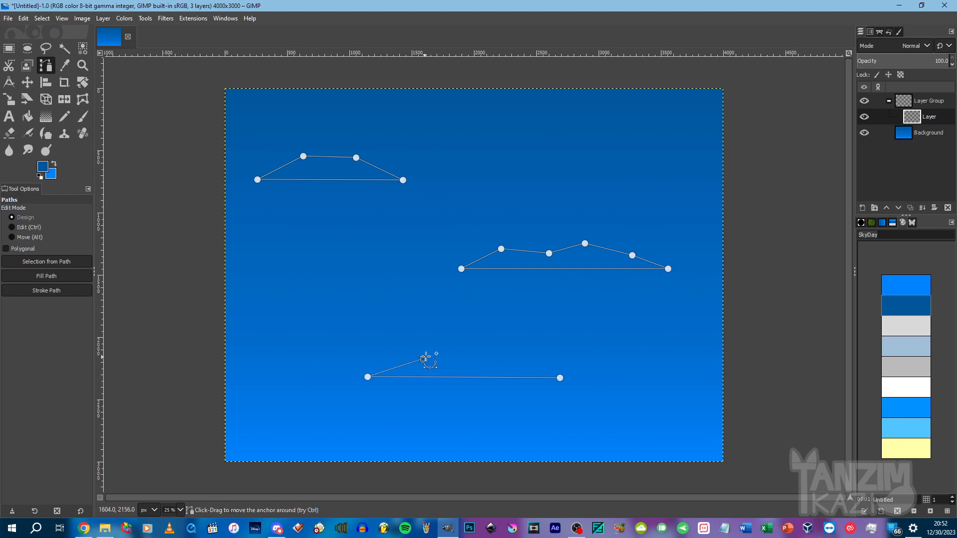
pyautogui.click(560, 378)
pyautogui.moveTo(468, 350); pyautogui.dragTo(420, 356)
pyautogui.click(513, 359)
# Bend the top segments of all three cloud paths into rounded, puffy arcs.
pyautogui.moveTo(256, 177); pyautogui.dragTo(301, 158)
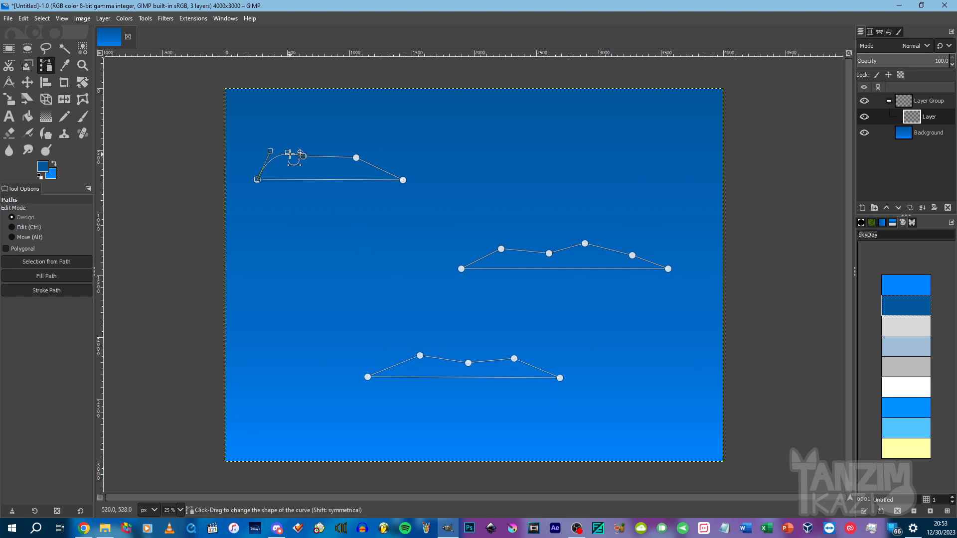
pyautogui.moveTo(394, 175); pyautogui.dragTo(390, 162)
pyautogui.moveTo(330, 157); pyautogui.dragTo(327, 141)
pyautogui.moveTo(469, 266); pyautogui.dragTo(491, 241)
pyautogui.moveTo(657, 265); pyautogui.dragTo(524, 238)
pyautogui.moveTo(385, 370); pyautogui.dragTo(406, 342)
pyautogui.moveTo(550, 373); pyautogui.dragTo(443, 341)
# Curve the base line of each cloud path slightly downward.
pyautogui.moveTo(324, 179)
pyautogui.mouseDown()
pyautogui.moveTo(321, 188)
pyautogui.moveTo(332, 187)
pyautogui.mouseUp()
pyautogui.hotkey('ctrl', 'z')
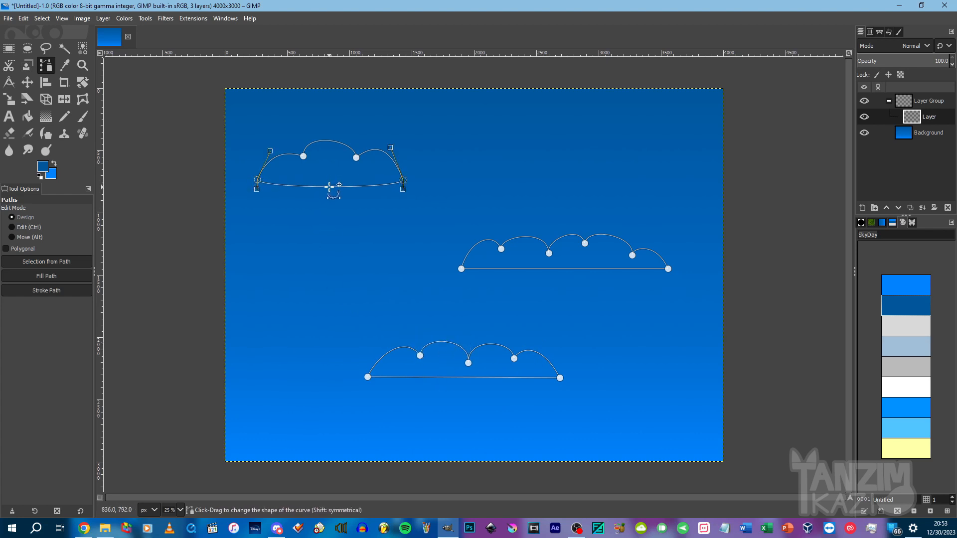
pyautogui.moveTo(565, 269); pyautogui.dragTo(567, 276)
pyautogui.moveTo(467, 378); pyautogui.dragTo(469, 386)
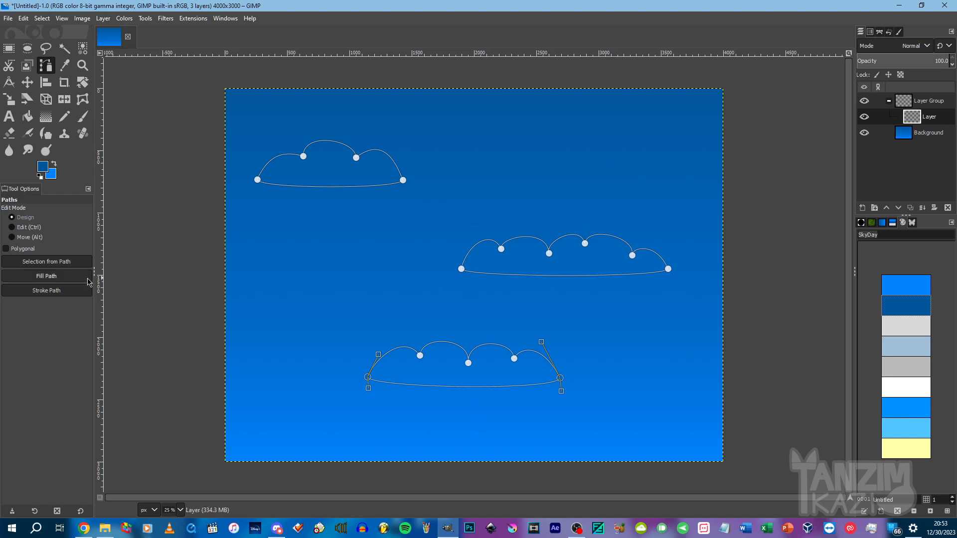
# Convert the cloud paths to a selection and bucket-fill it with white from the palette.
pyautogui.click(62, 262)
pyautogui.click(906, 387)
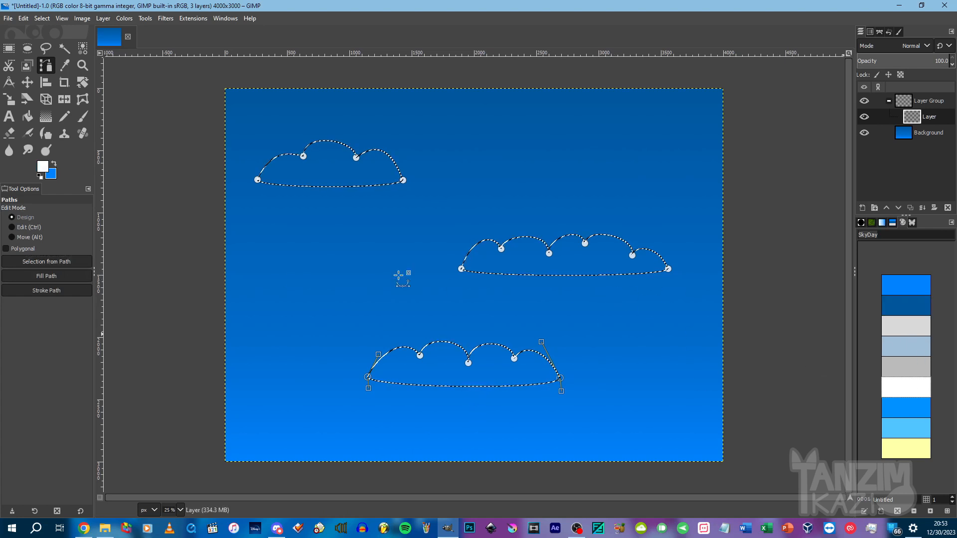
pyautogui.press('p')
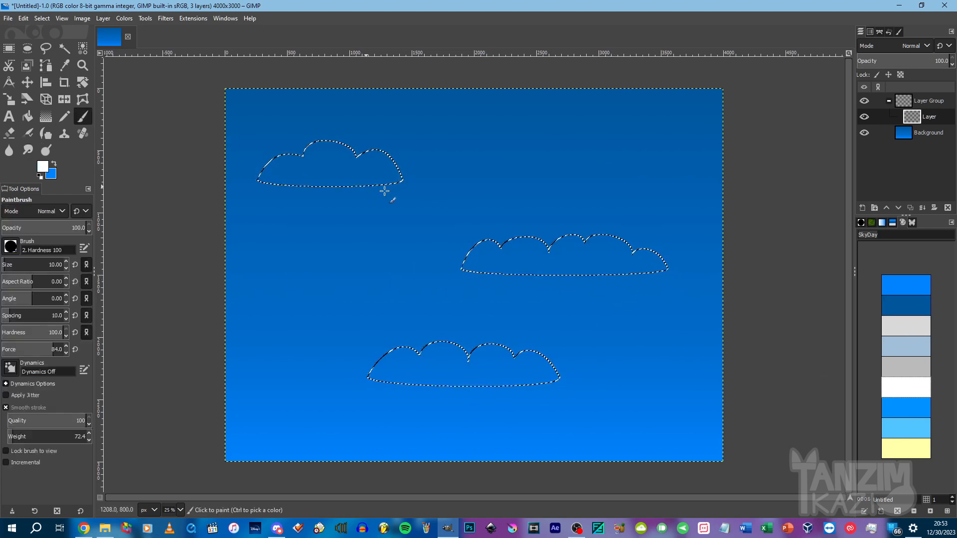
pyautogui.click(25, 120)
pyautogui.click(319, 175)
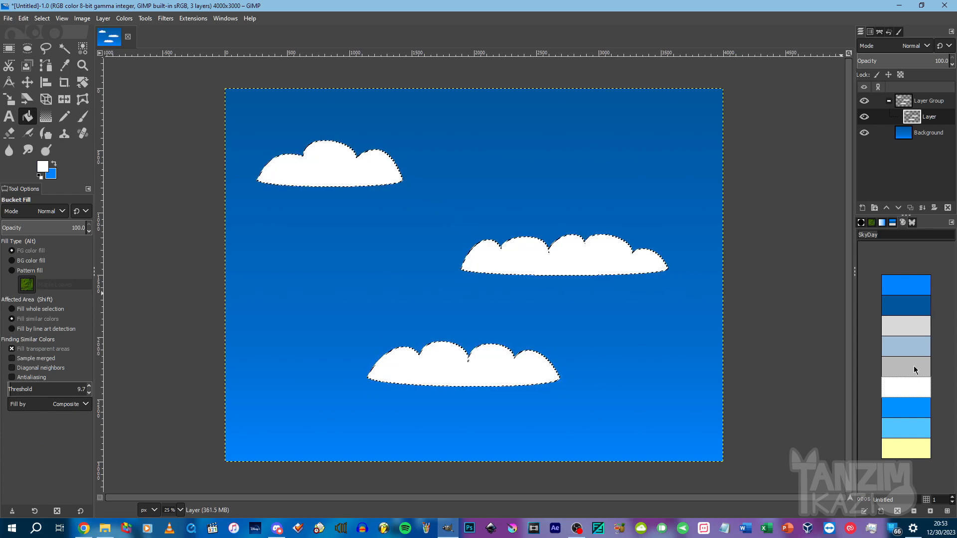
# Set up the Paintbrush in the palette's light grey with the 2. Hardness 050 brush at size 331.
pyautogui.click(912, 332)
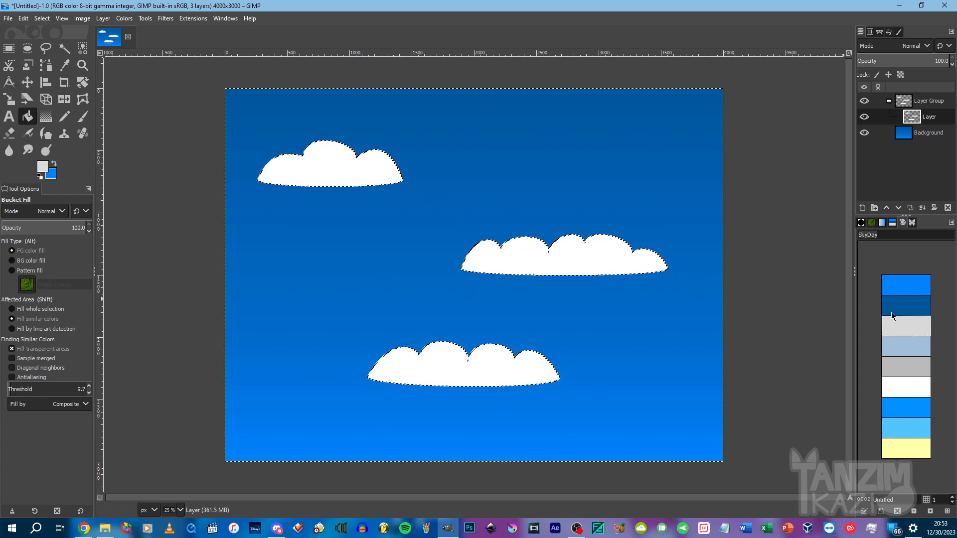
pyautogui.click(82, 117)
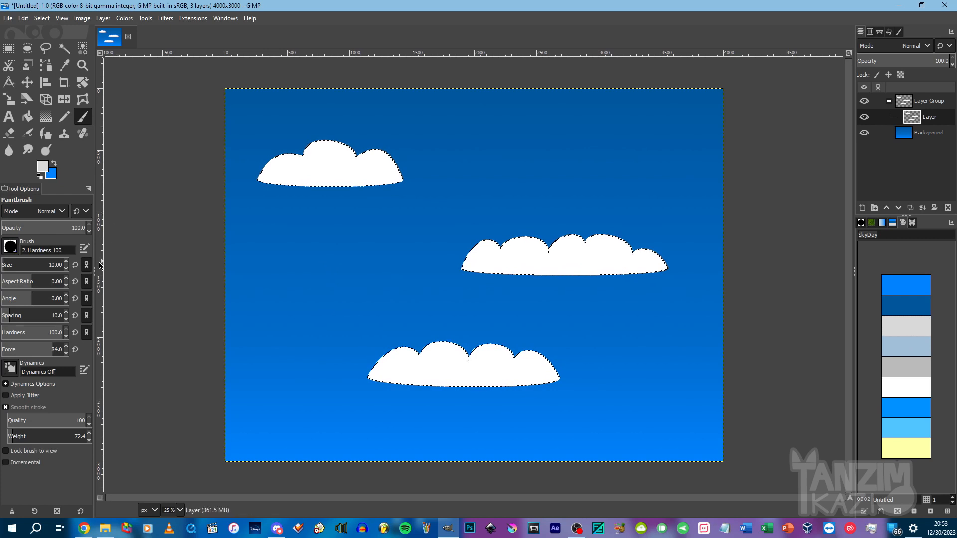
pyautogui.hotkey('ctrl', 'z')
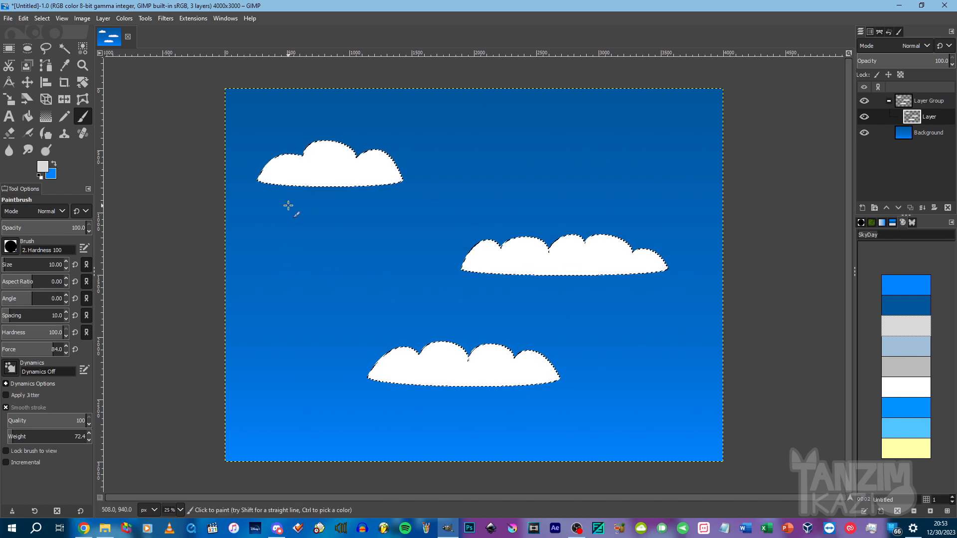
pyautogui.hotkey('shift', ']')
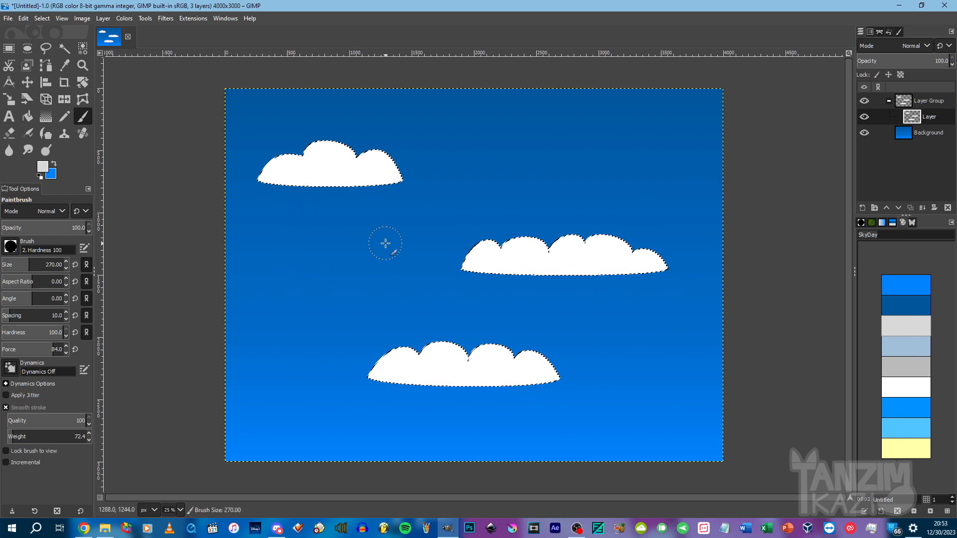
pyautogui.click(861, 223)
pyautogui.scroll(-5, 877, 313)
pyautogui.click(866, 398)
pyautogui.hotkey('shift', ']')
pyautogui.hotkey('shift', ']')
pyautogui.hotkey('shift', ']')
pyautogui.hotkey('shift', ']')
pyautogui.hotkey('shift', ']')
pyautogui.hotkey('shift', ']')
pyautogui.hotkey('shift', ']')
pyautogui.hotkey('shift', ']')
pyautogui.hotkey('shift', ']')
pyautogui.hotkey('shift', ']')
pyautogui.hotkey('shift', ']')
pyautogui.hotkey('shift', ']')
# Paint soft light grey shading in rounded bumps along the lower part of all three clouds.
pyautogui.moveTo(289, 185)
pyautogui.mouseDown()
pyautogui.moveTo(306, 204)
pyautogui.moveTo(329, 169)
pyautogui.moveTo(350, 207)
pyautogui.moveTo(371, 176)
pyautogui.moveTo(379, 195)
pyautogui.mouseUp()
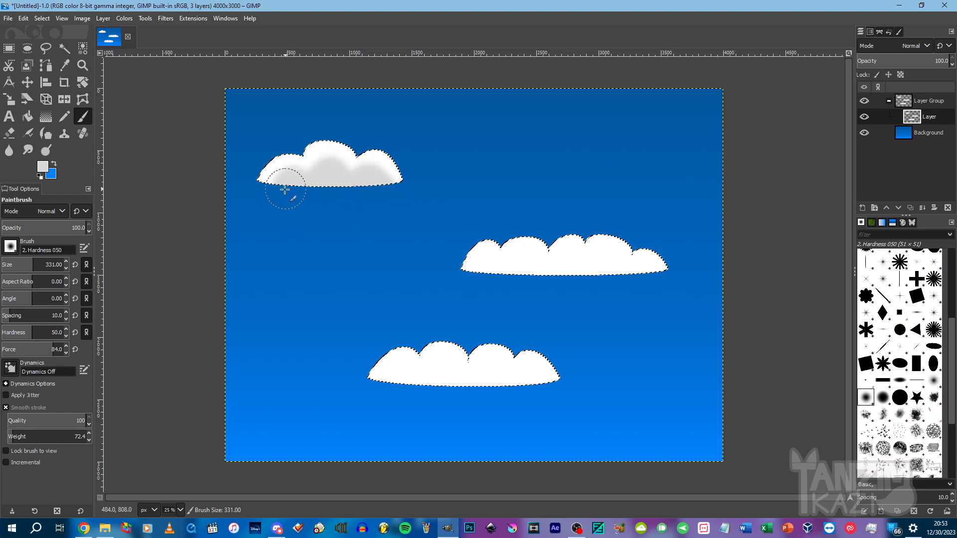
pyautogui.moveTo(480, 295)
pyautogui.mouseDown()
pyautogui.moveTo(484, 269)
pyautogui.moveTo(509, 289)
pyautogui.moveTo(526, 264)
pyautogui.moveTo(554, 291)
pyautogui.moveTo(569, 267)
pyautogui.moveTo(584, 295)
pyautogui.moveTo(603, 264)
pyautogui.moveTo(619, 295)
pyautogui.moveTo(637, 274)
pyautogui.moveTo(653, 286)
pyautogui.mouseUp()
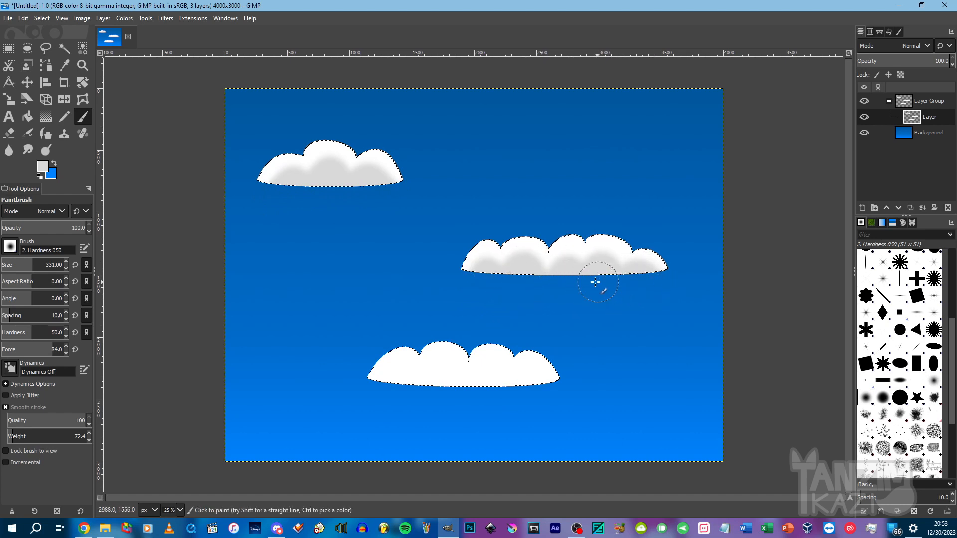
pyautogui.moveTo(389, 398)
pyautogui.mouseDown()
pyautogui.moveTo(403, 377)
pyautogui.moveTo(428, 401)
pyautogui.moveTo(444, 372)
pyautogui.moveTo(463, 404)
pyautogui.moveTo(491, 375)
pyautogui.moveTo(502, 402)
pyautogui.moveTo(514, 383)
pyautogui.moveTo(543, 400)
pyautogui.mouseUp()
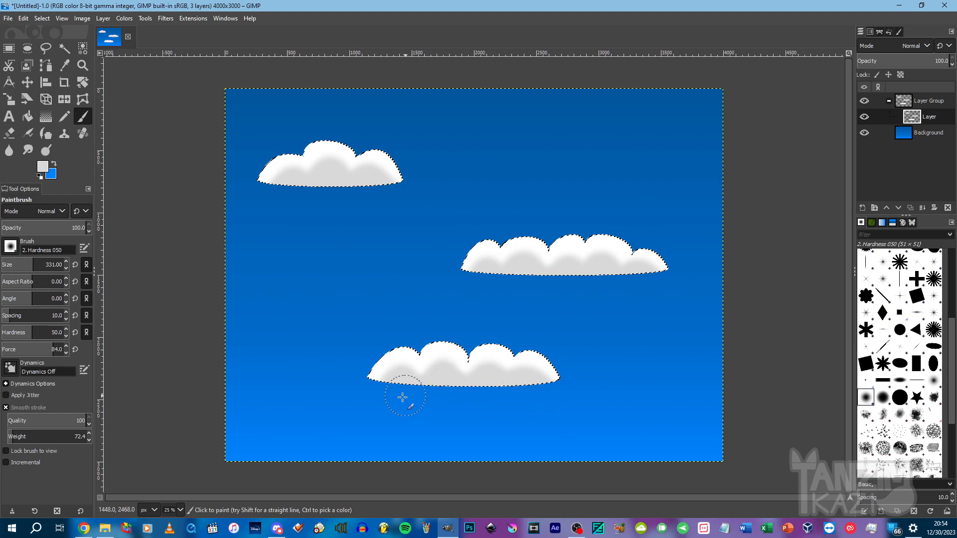
# Apply a Gaussian Blur of about 63 in X and Y to the shading within the cloud selection.
pyautogui.click(166, 18)
pyautogui.moveTo(172, 72)
pyautogui.click(319, 88)
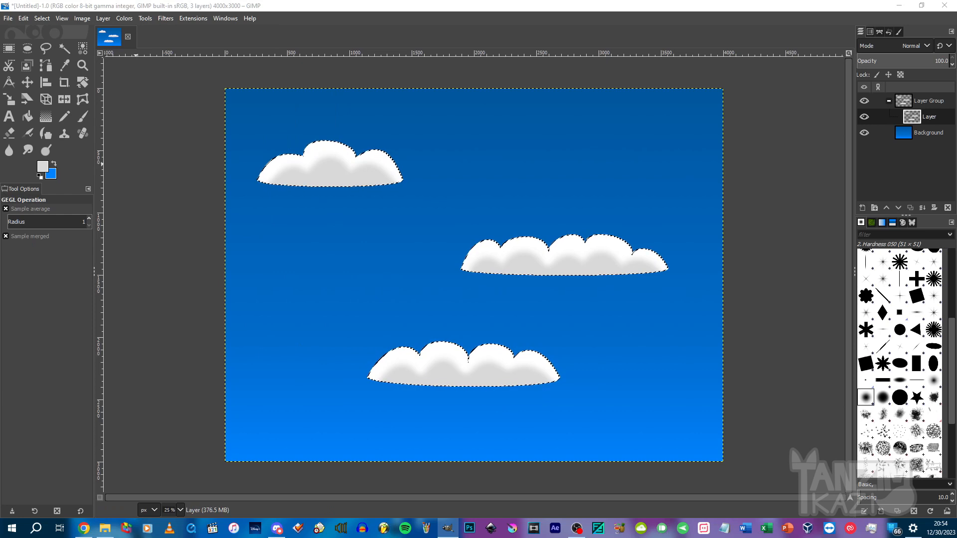
pyautogui.moveTo(51, 194); pyautogui.dragTo(119, 193)
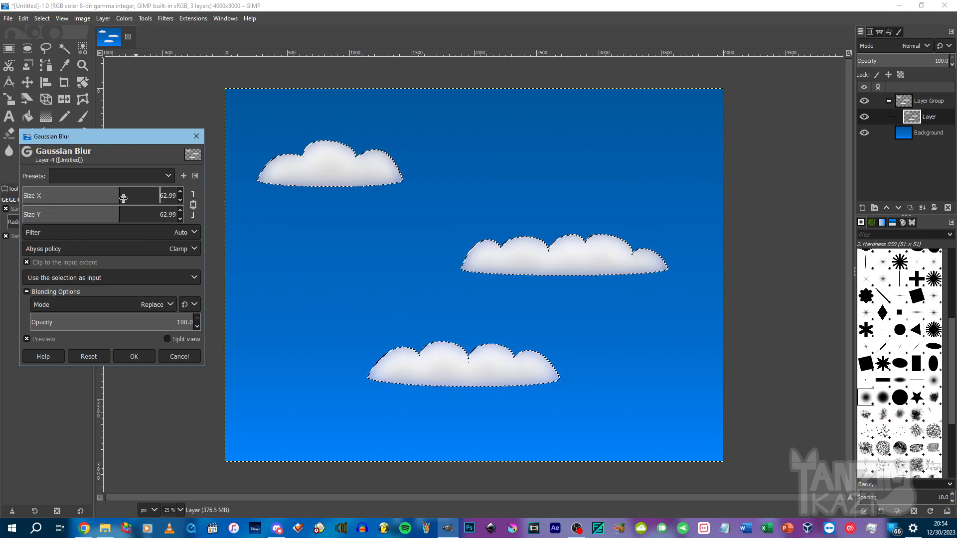
pyautogui.click(129, 196)
pyautogui.click(137, 355)
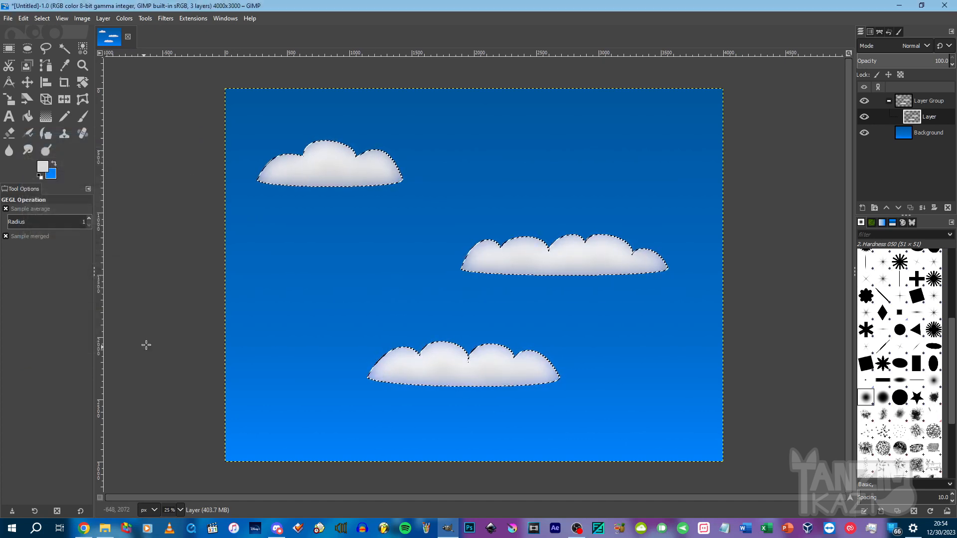
# Clear the selection and soften the cloud edges with a Gaussian Blur of 7.32 in X and Y.
pyautogui.hotkey('ctrl', 'shift', 'a')
pyautogui.click(170, 22)
pyautogui.click(167, 43)
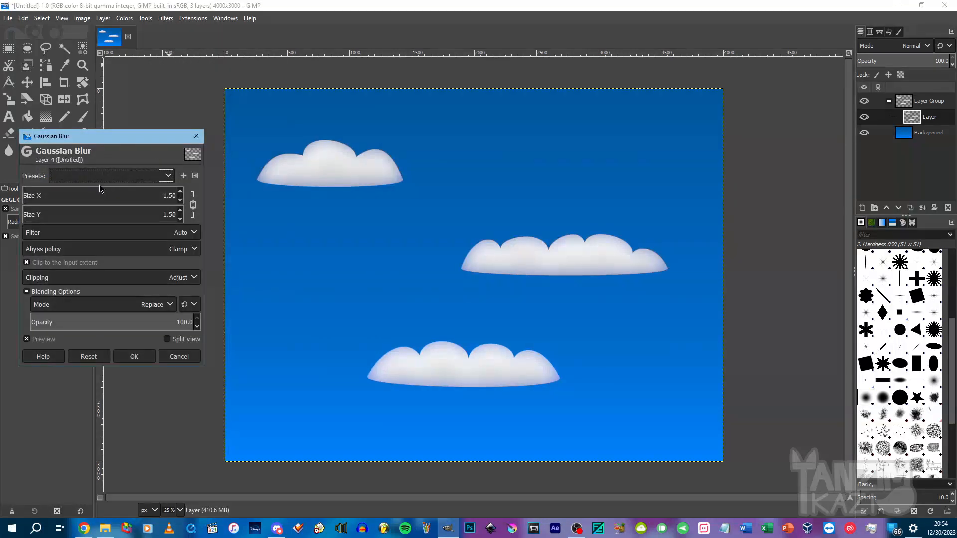
pyautogui.click(29, 195)
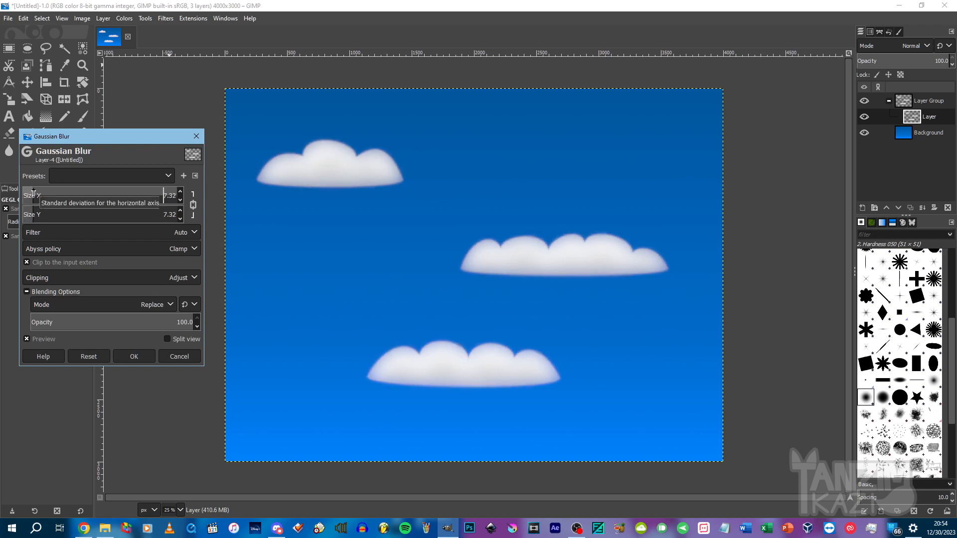
pyautogui.click(140, 355)
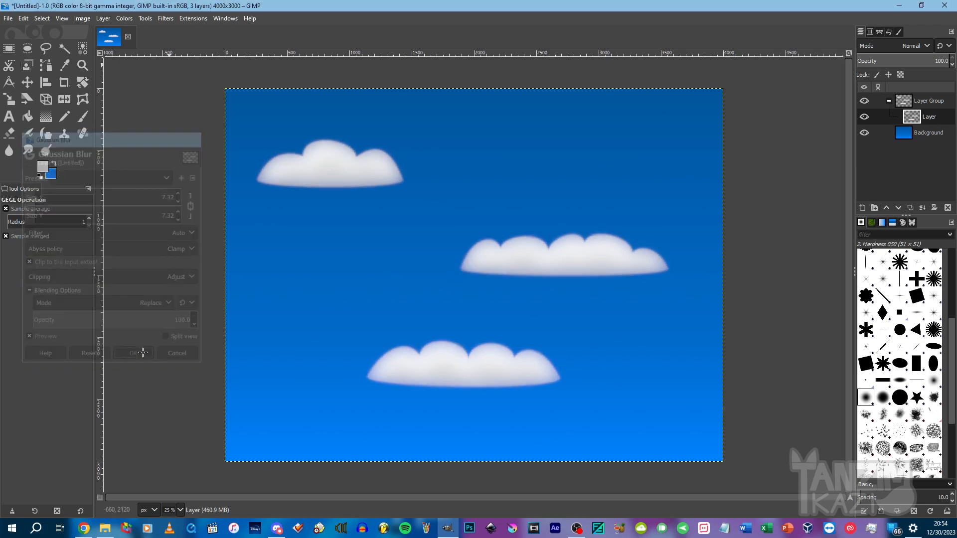
# Select the two lower clouds with a rectangle, cut and paste them, shift them slightly down and left, and anchor them.
pyautogui.click(9, 49)
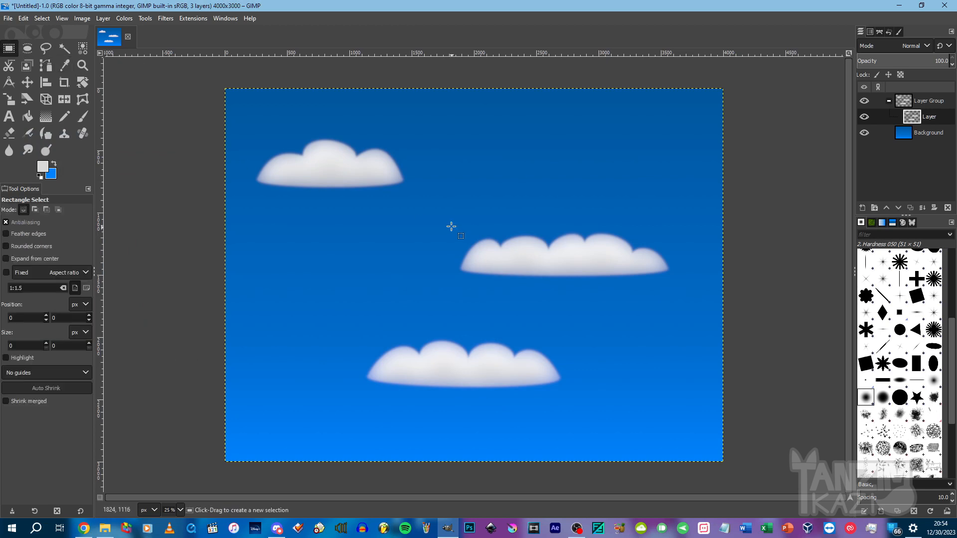
pyautogui.moveTo(328, 211); pyautogui.dragTo(692, 413)
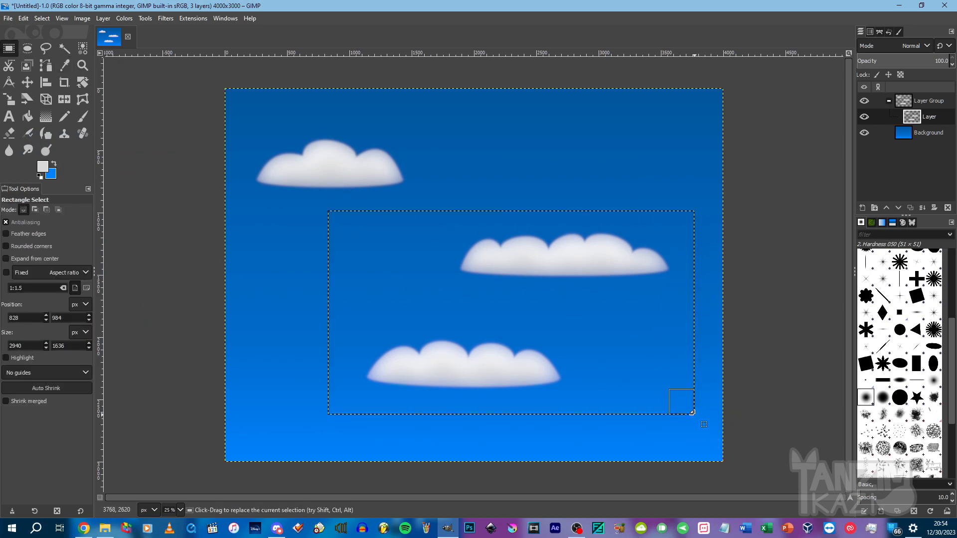
pyautogui.hotkey('ctrl', 'x')
pyautogui.hotkey('ctrl', 'v')
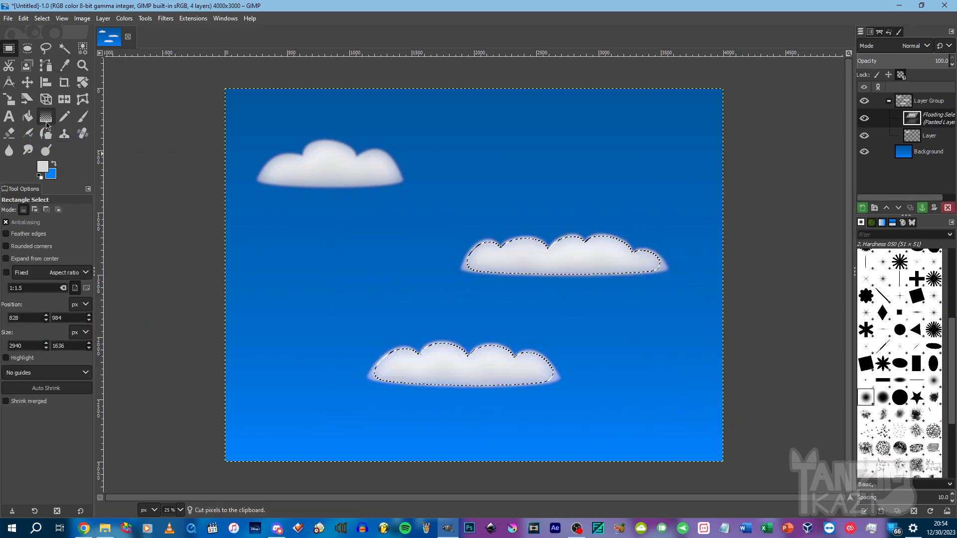
pyautogui.click(28, 84)
pyautogui.moveTo(561, 257); pyautogui.dragTo(553, 271)
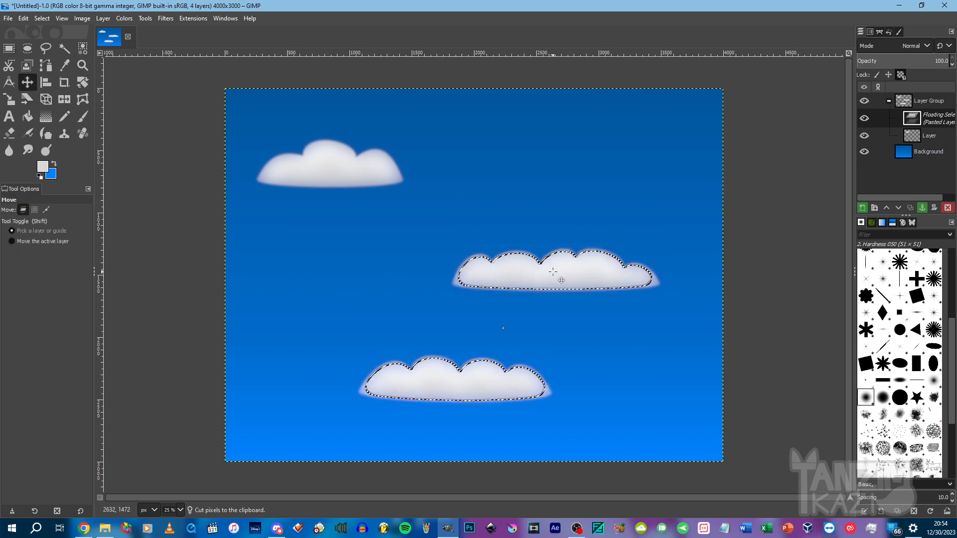
pyautogui.click(923, 207)
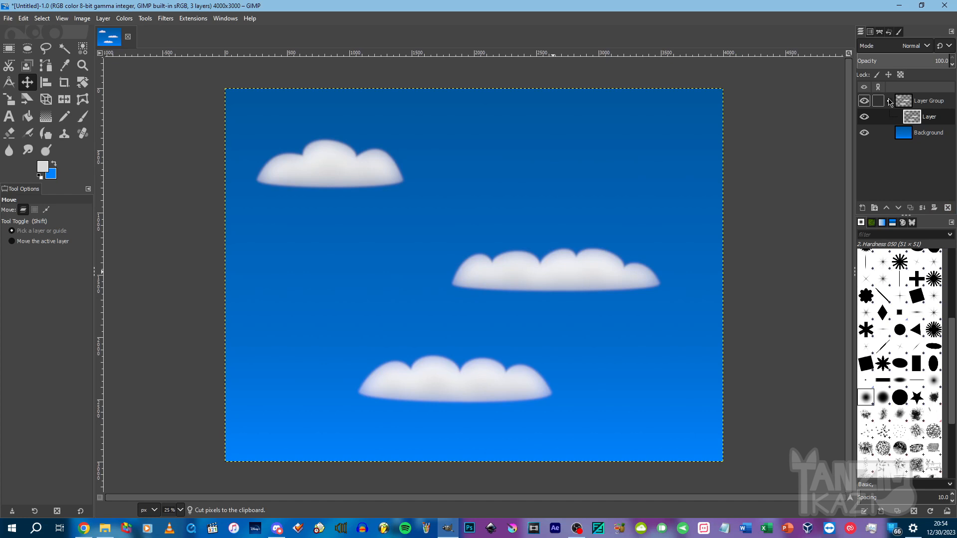
# Collapse the cloud layer group and add a new transparent 4000x3000 layer above it.
pyautogui.click(890, 101)
pyautogui.click(890, 101)
pyautogui.click(890, 102)
pyautogui.click(862, 208)
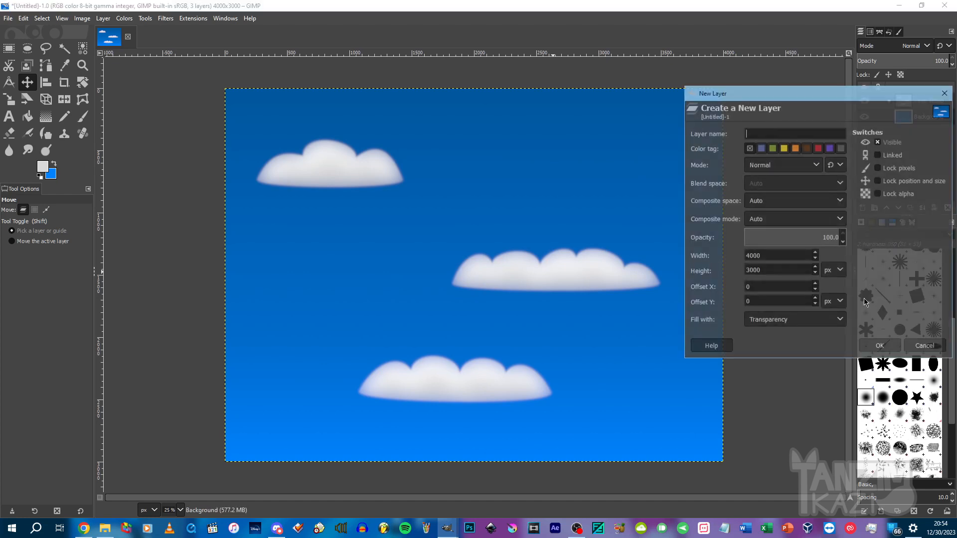
pyautogui.click(878, 345)
pyautogui.click(887, 208)
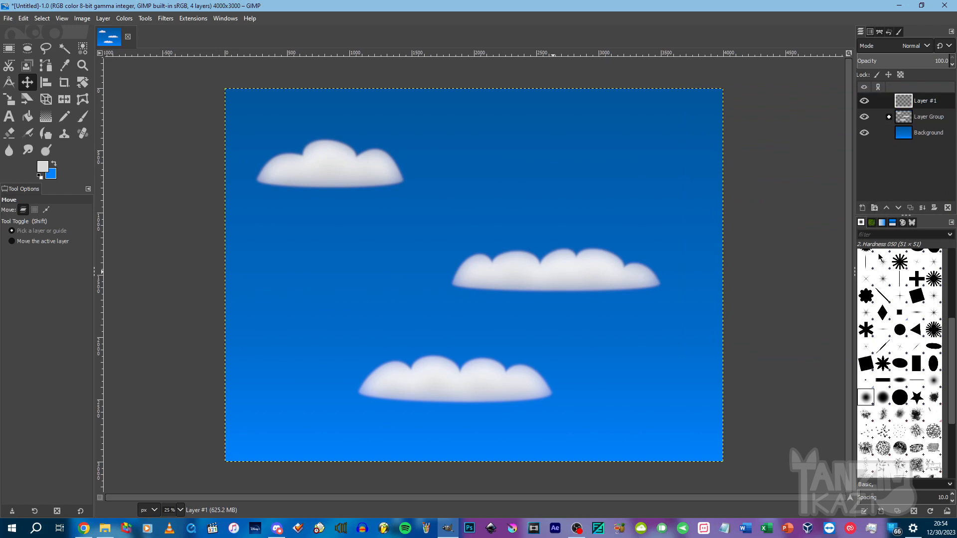
# Set up the Paintbrush with the 2. Hardness 100 brush at size 551 and reset the colours to black and white.
pyautogui.click(900, 398)
pyautogui.click(83, 116)
pyautogui.hotkey('shift', ']')
pyautogui.hotkey('shift', ']')
pyautogui.hotkey('shift', ']')
pyautogui.hotkey('shift', ']')
pyautogui.hotkey('shift', ']')
pyautogui.hotkey('shift', ']')
pyautogui.hotkey('shift', ']')
pyautogui.hotkey('shift', ']')
pyautogui.hotkey('shift', ']')
pyautogui.hotkey('shift', ']')
pyautogui.hotkey('shift', ']')
pyautogui.hotkey('shift', ']')
pyautogui.hotkey('shift', ']')
pyautogui.hotkey('shift', ']')
pyautogui.hotkey('shift', ']')
pyautogui.hotkey('shift', ']')
pyautogui.hotkey('shift', ']')
pyautogui.hotkey('shift', ']')
pyautogui.hotkey('shift', ']')
pyautogui.hotkey('shift', ']')
pyautogui.hotkey('shift', ']')
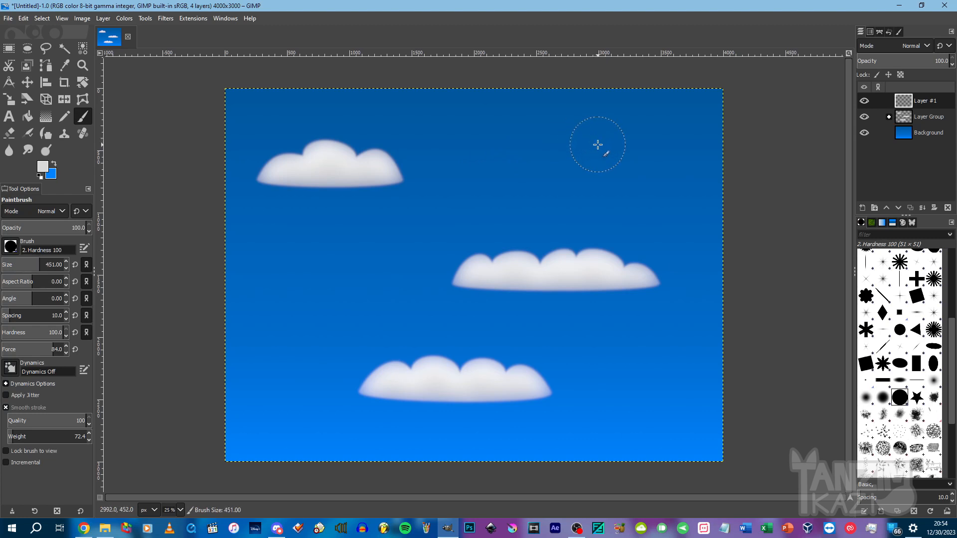
pyautogui.click(38, 175)
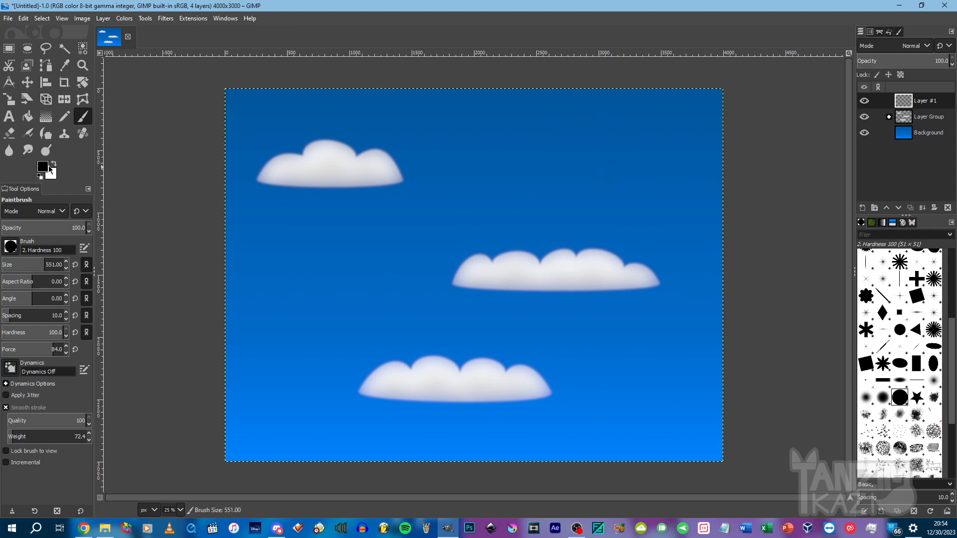
pyautogui.click(608, 157)
pyautogui.hotkey('ctrl', 'z')
pyautogui.press('e')
pyautogui.moveTo(579, 112); pyautogui.dragTo(678, 204)
pyautogui.press('Escape')
pyautogui.press('b')
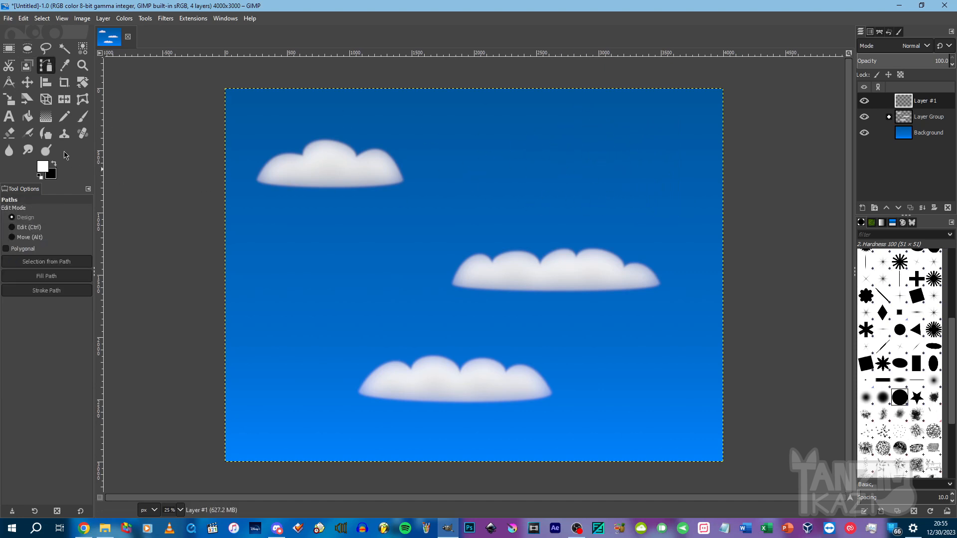
# Paint a white sun disc in the upper-right sky using the Paintbrush at size 500.
pyautogui.click(83, 116)
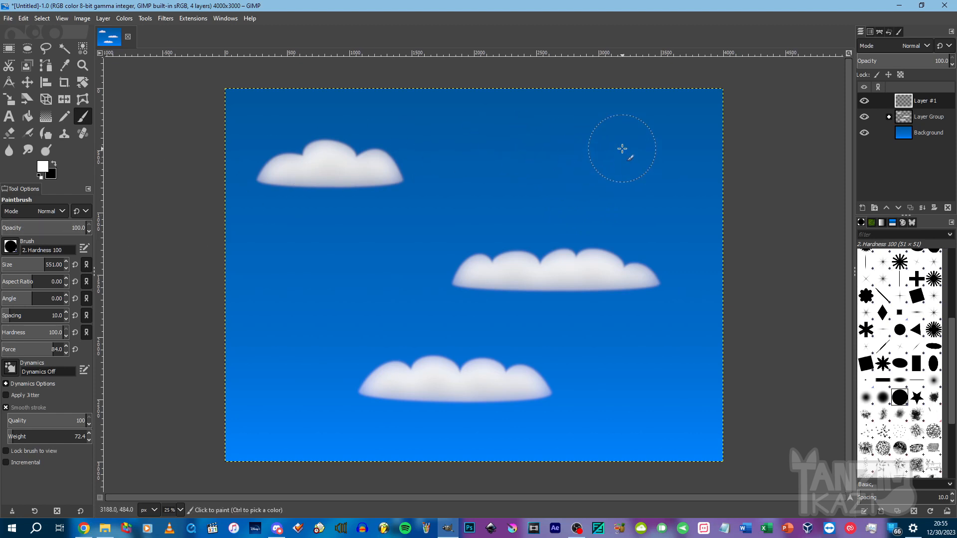
pyautogui.press(']')
pyautogui.press(']')
pyautogui.press(']')
pyautogui.press(']')
pyautogui.press('[')
pyautogui.press('[')
pyautogui.press('[')
pyautogui.press('[')
pyautogui.click(626, 154)
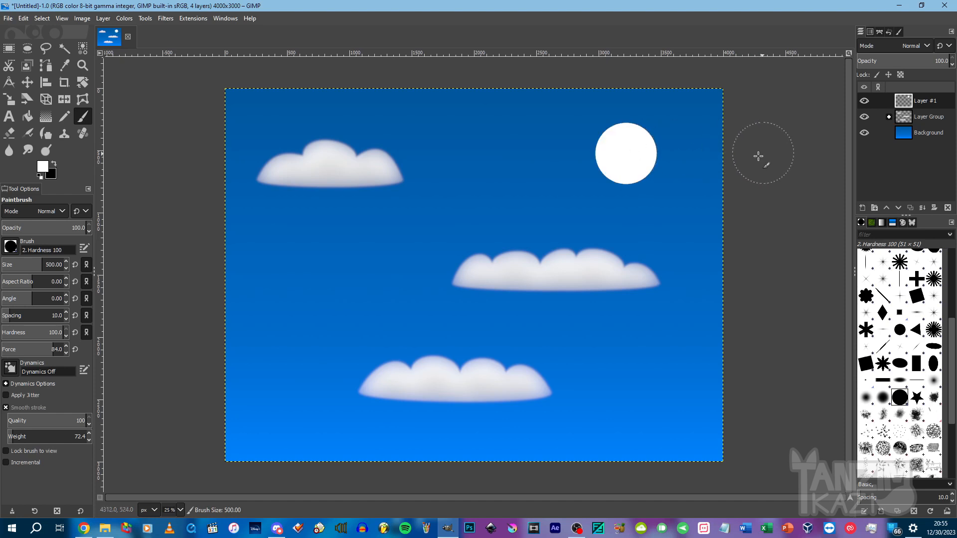
# Place the sun layer in a new layer group, duplicate it, and apply a Gaussian Blur of 2.00 in X and Y to the copy.
pyautogui.click(874, 207)
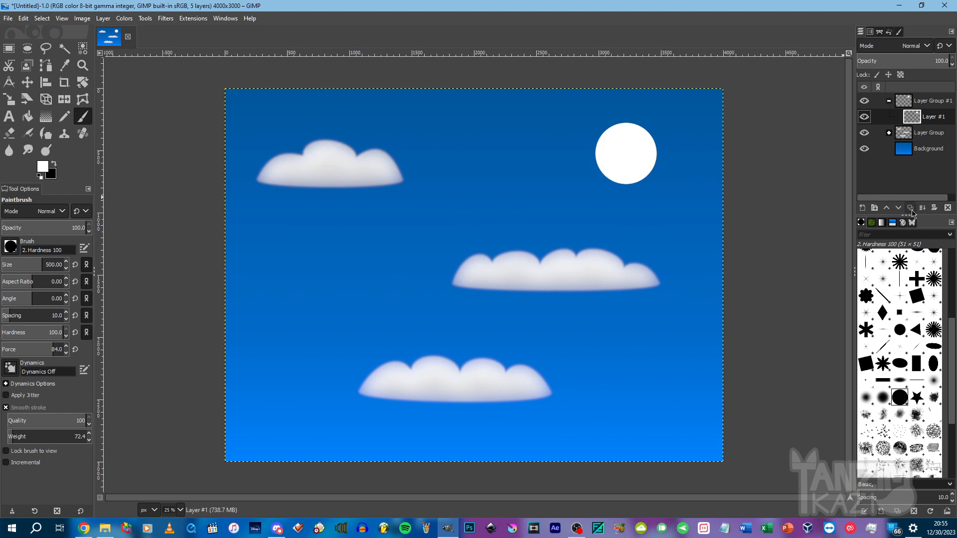
pyautogui.click(911, 208)
pyautogui.click(166, 18)
pyautogui.moveTo(196, 90)
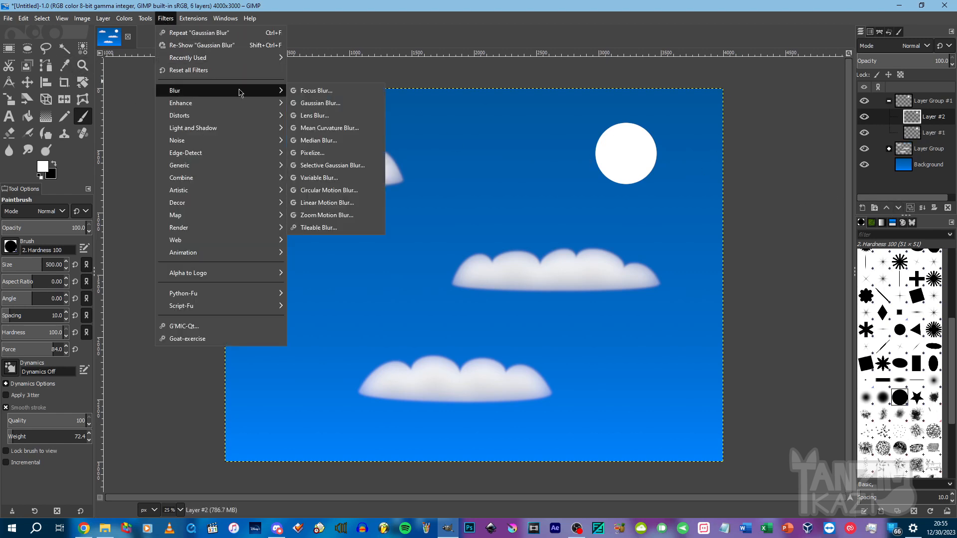
pyautogui.click(318, 103)
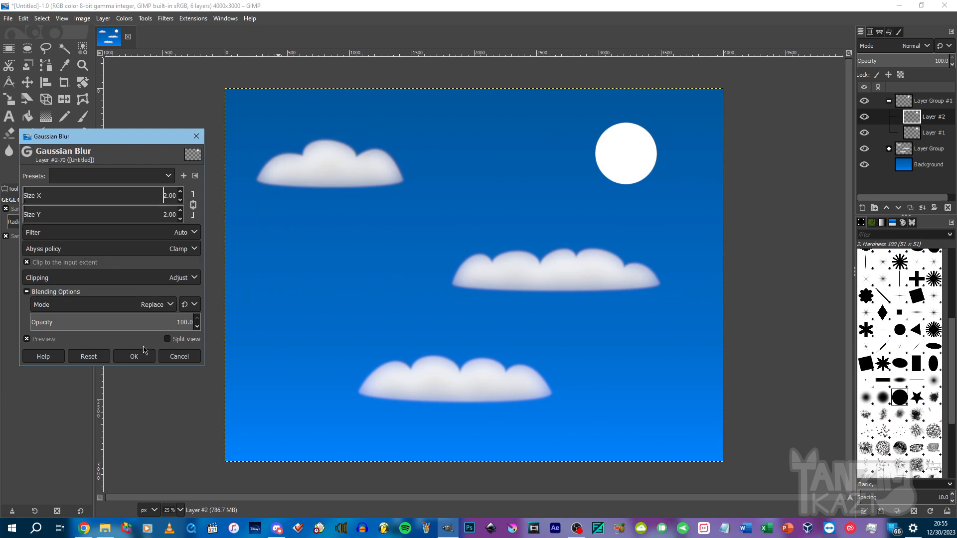
pyautogui.click(134, 356)
# Duplicate the blurred sun layer and apply a further Gaussian Blur to the new copy.
pyautogui.click(910, 207)
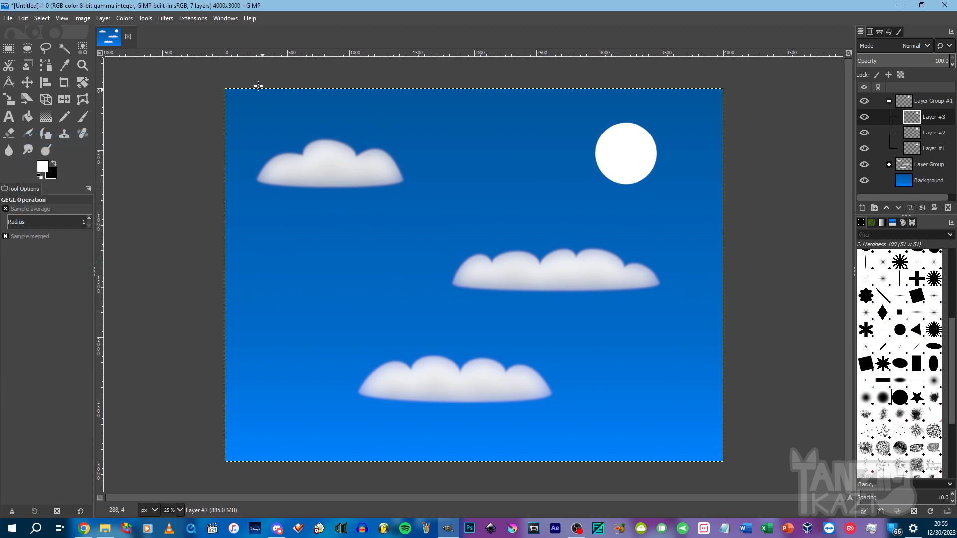
pyautogui.click(162, 20)
pyautogui.click(180, 45)
pyautogui.click(112, 175)
pyautogui.click(116, 189)
pyautogui.click(134, 356)
# Try the Addition blend mode on the sun's layer group, then set the group to Normal (legacy).
pyautogui.moveTo(574, 148); pyautogui.dragTo(684, 207)
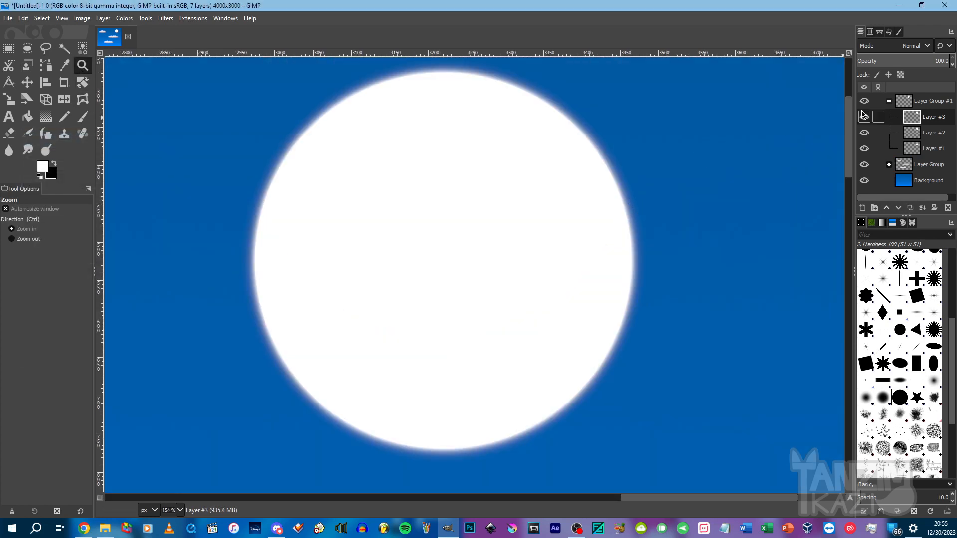
pyautogui.click(920, 100)
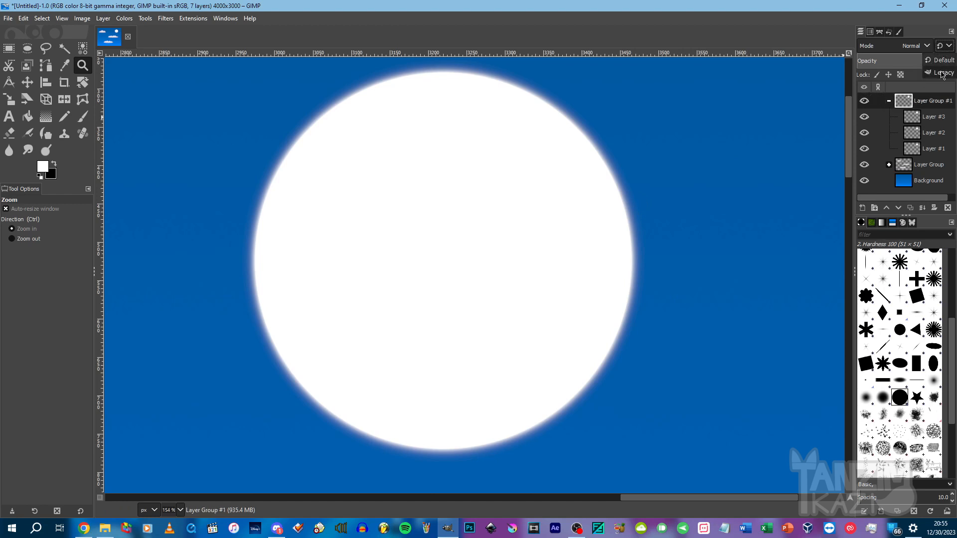
pyautogui.click(912, 46)
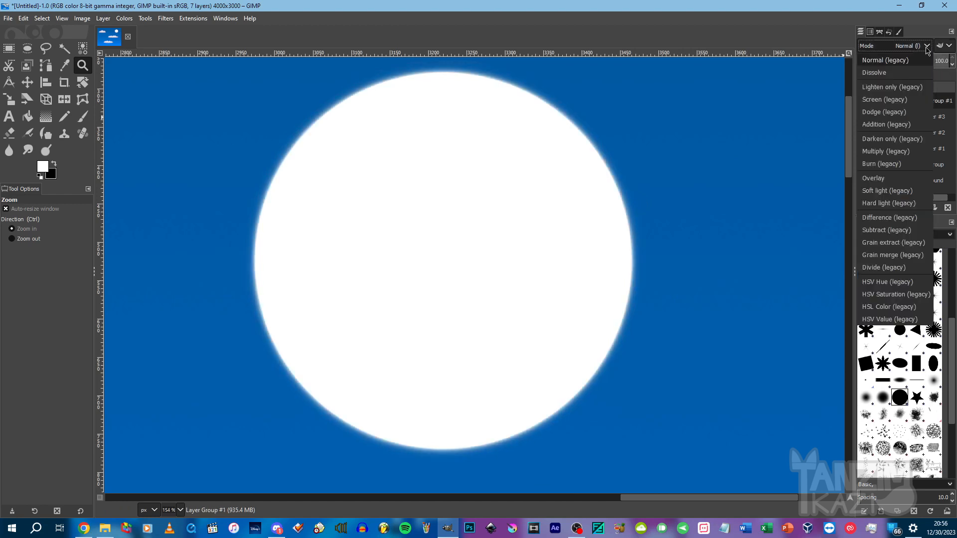
pyautogui.click(897, 121)
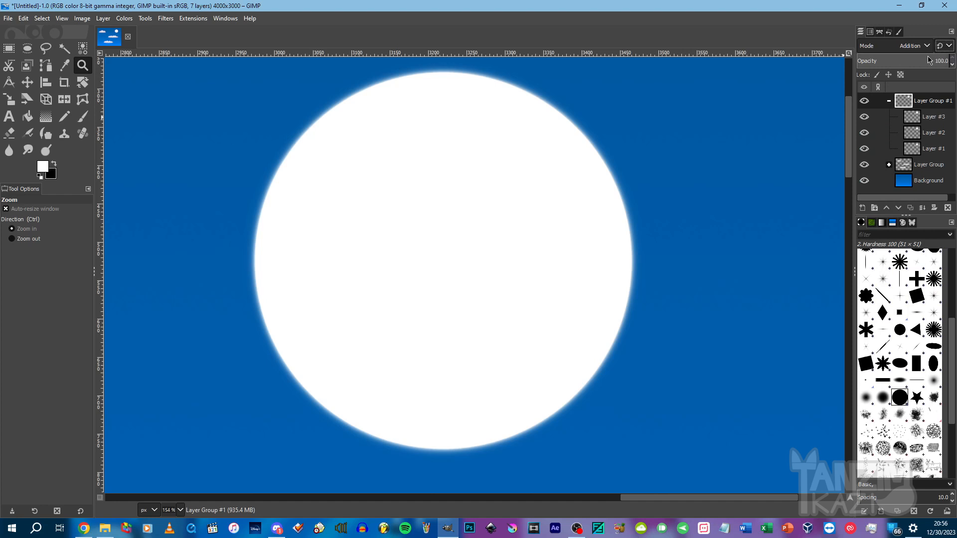
pyautogui.click(912, 45)
pyautogui.click(911, 59)
# Duplicate the topmost blurred sun layer and apply a Gaussian Blur of 5.00 in X and Y to the copy.
pyautogui.click(911, 117)
pyautogui.click(910, 208)
pyautogui.click(166, 18)
pyautogui.click(189, 41)
pyautogui.click(137, 176)
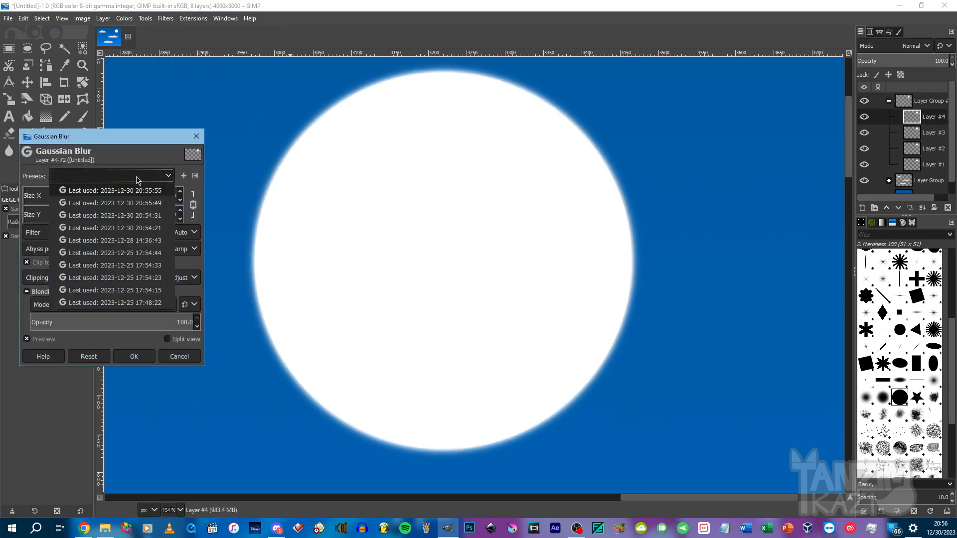
pyautogui.click(115, 191)
pyautogui.click(181, 197)
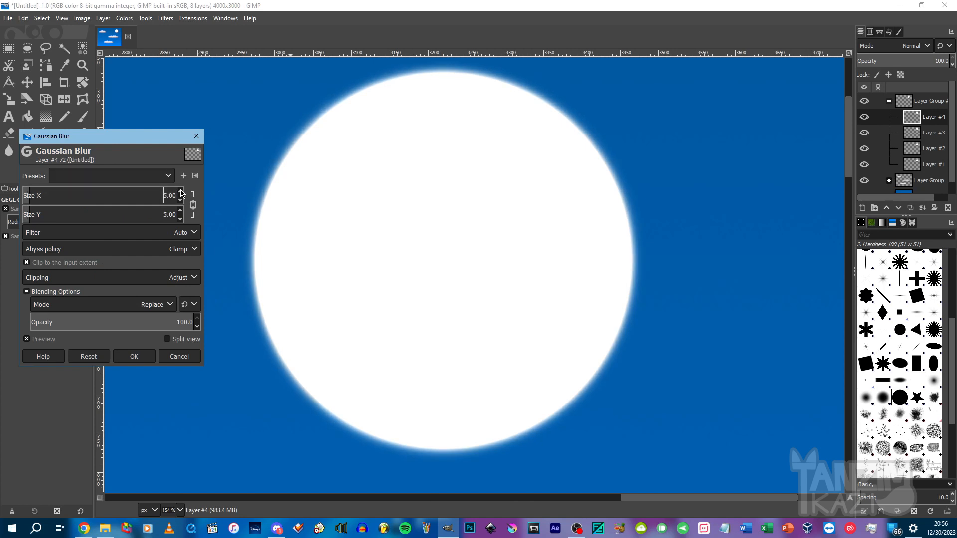
pyautogui.click(143, 359)
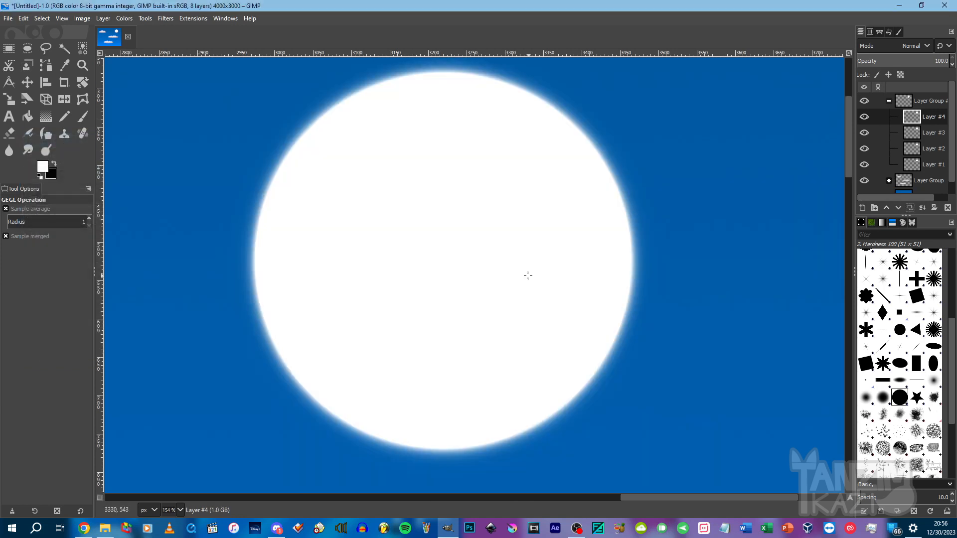
# Collapse the sun layer group and create a new layer group at the top of the layer stack.
pyautogui.scroll(-6, 528, 276)
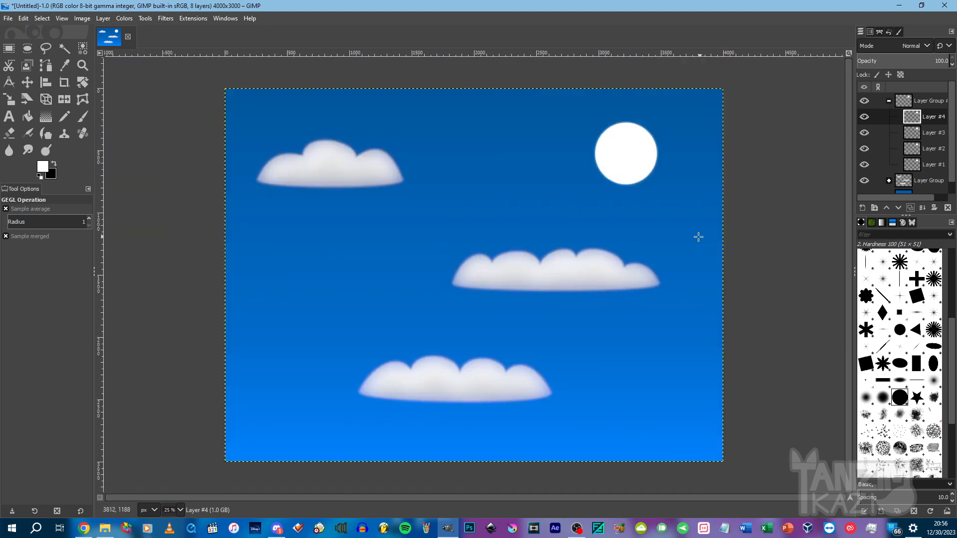
pyautogui.click(889, 101)
pyautogui.click(890, 101)
pyautogui.click(889, 101)
pyautogui.click(905, 102)
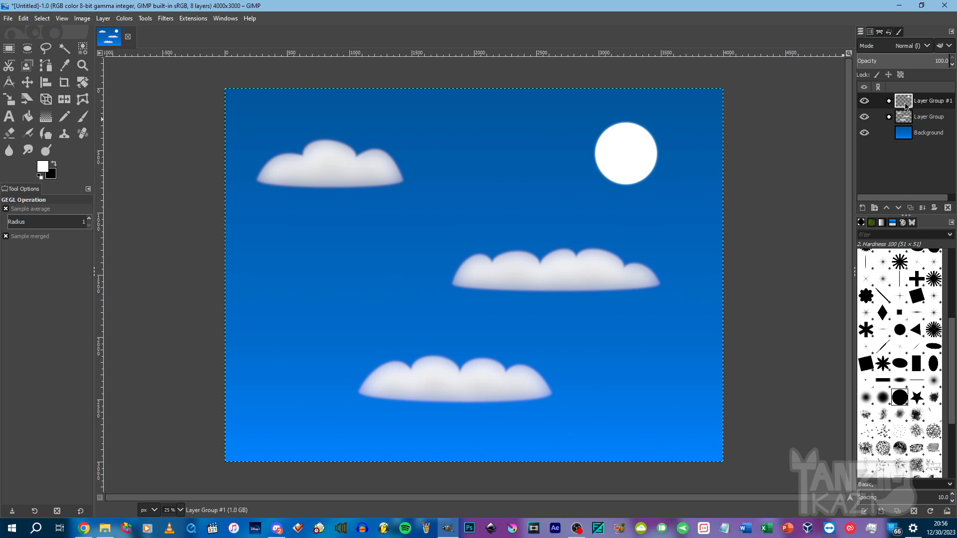
pyautogui.click(879, 133)
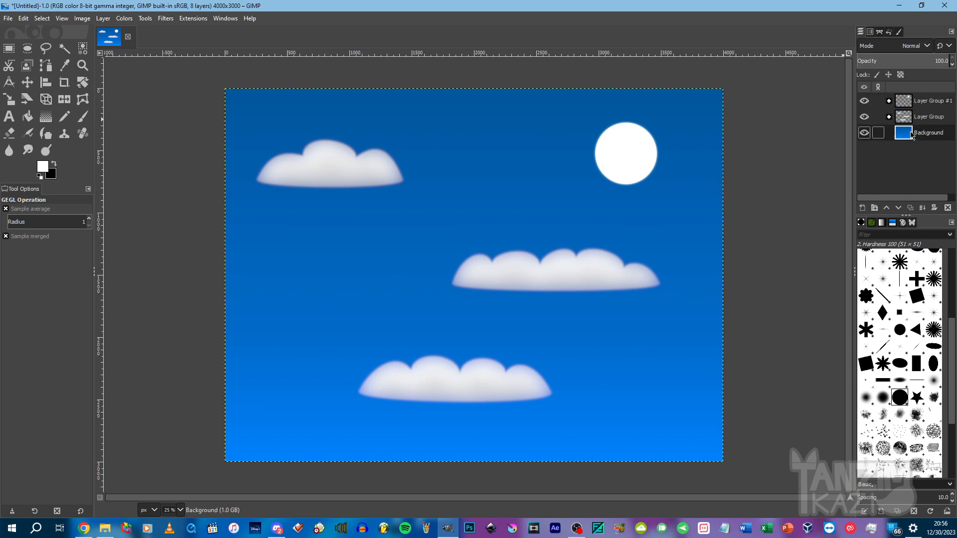
pyautogui.click(874, 208)
pyautogui.moveTo(903, 132); pyautogui.dragTo(912, 98)
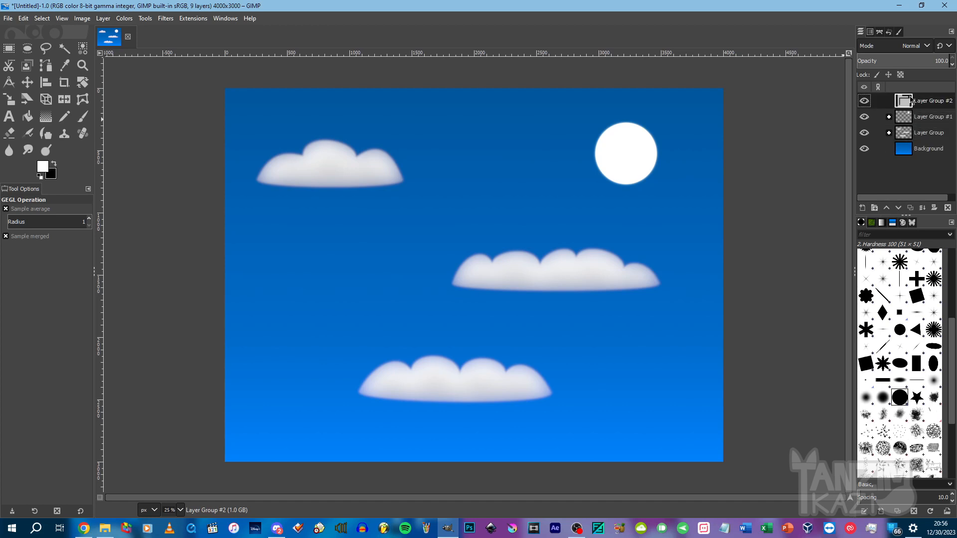
# Add a layer inside the new top group, fill it with black, and hide it.
pyautogui.click(863, 207)
pyautogui.click(879, 339)
pyautogui.press('x')
pyautogui.hotkey('shift', 'b')
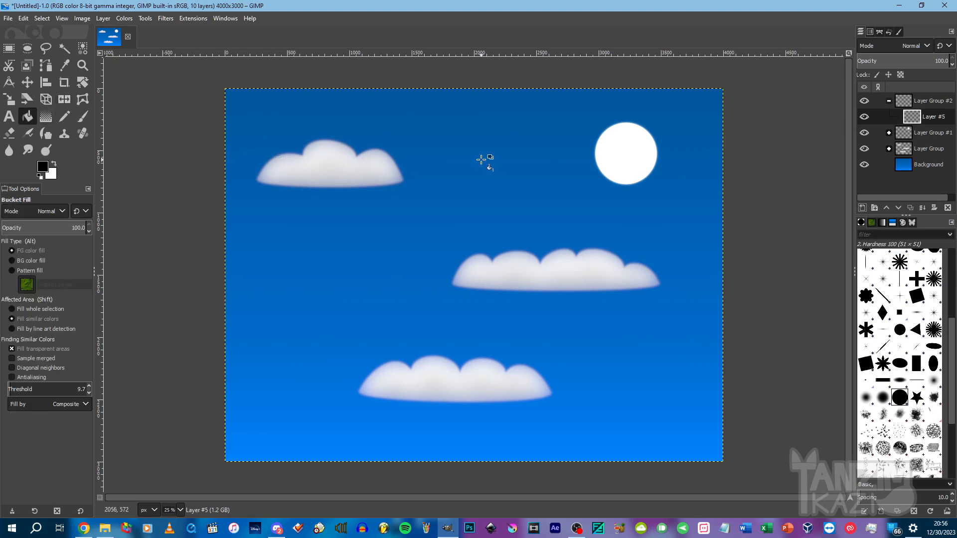
pyautogui.click(864, 117)
# Duplicate the sharp sun layer, move the copy above the black layer in the top group, and show the black layer.
pyautogui.click(888, 132)
pyautogui.scroll(-3, 921, 158)
pyautogui.click(922, 157)
pyautogui.click(910, 208)
pyautogui.moveTo(920, 187); pyautogui.dragTo(915, 99)
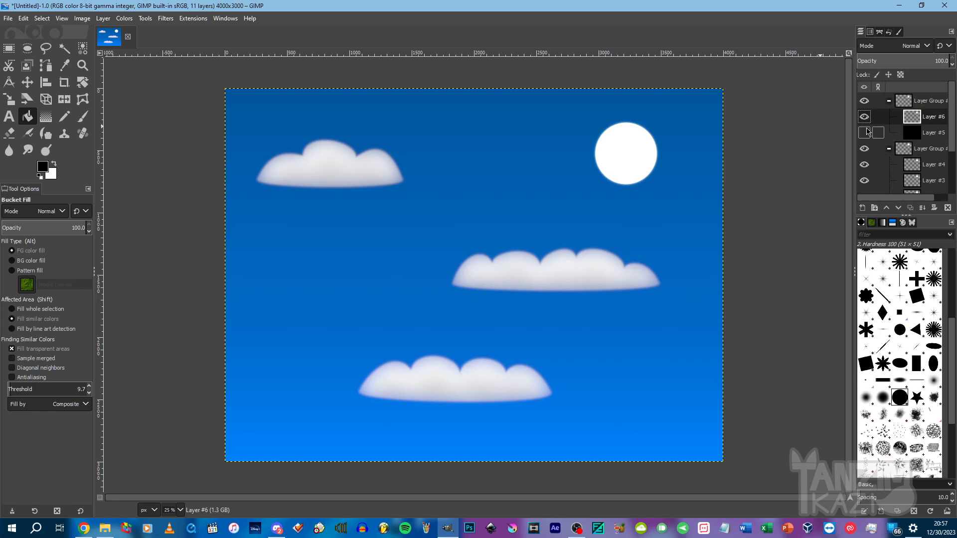
pyautogui.click(869, 132)
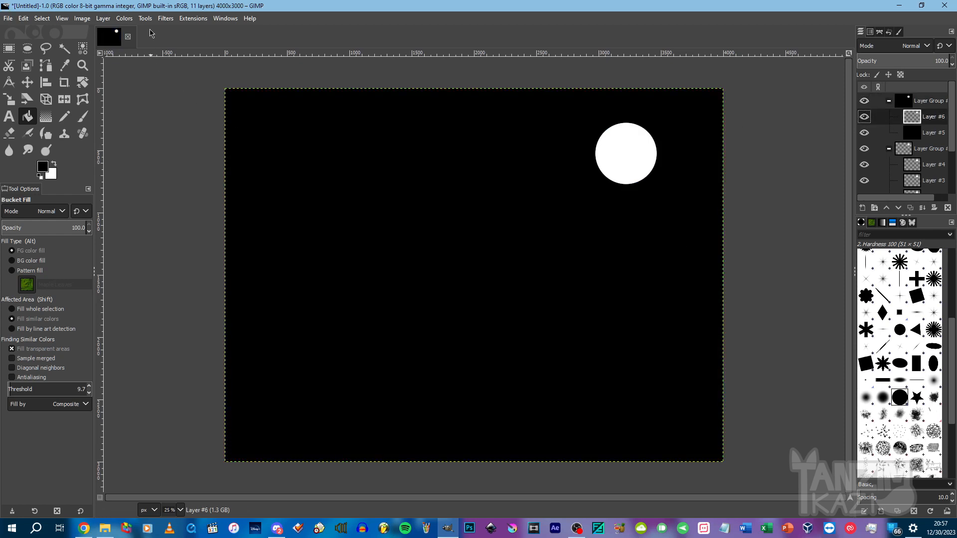
pyautogui.click(164, 20)
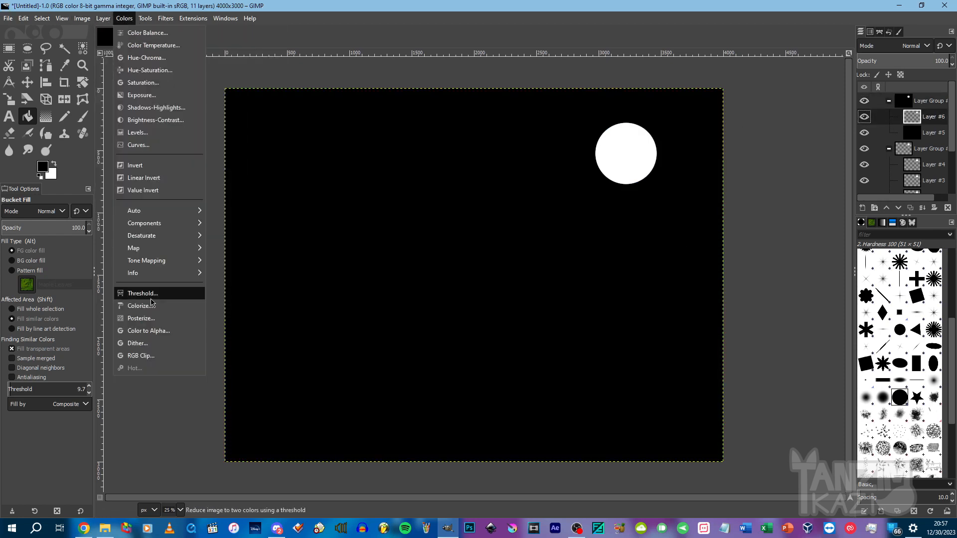
pyautogui.click(149, 309)
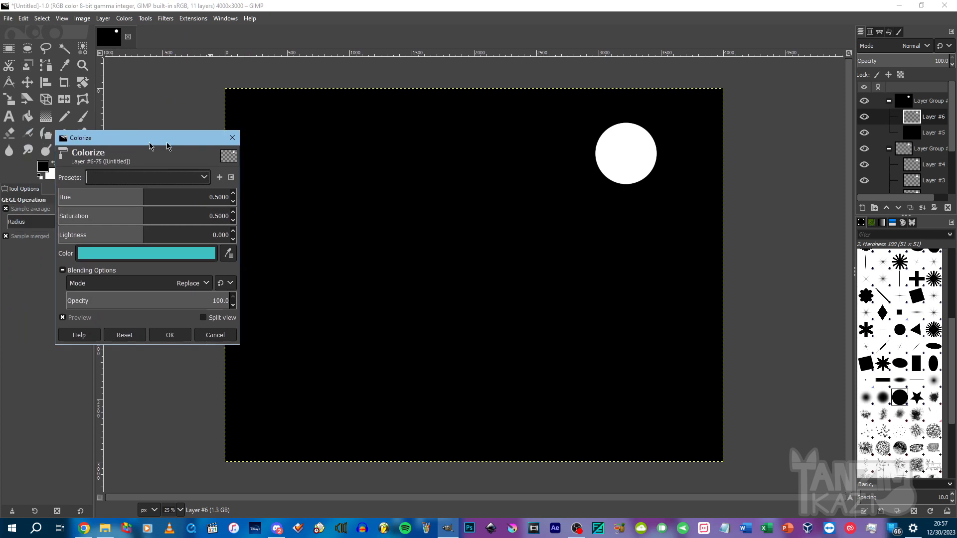
pyautogui.click(320, 182)
pyautogui.press('Escape')
pyautogui.click(306, 197)
pyautogui.moveTo(306, 197); pyautogui.dragTo(294, 198)
pyautogui.moveTo(298, 237); pyautogui.dragTo(302, 236)
pyautogui.click(322, 184)
pyautogui.click(311, 202)
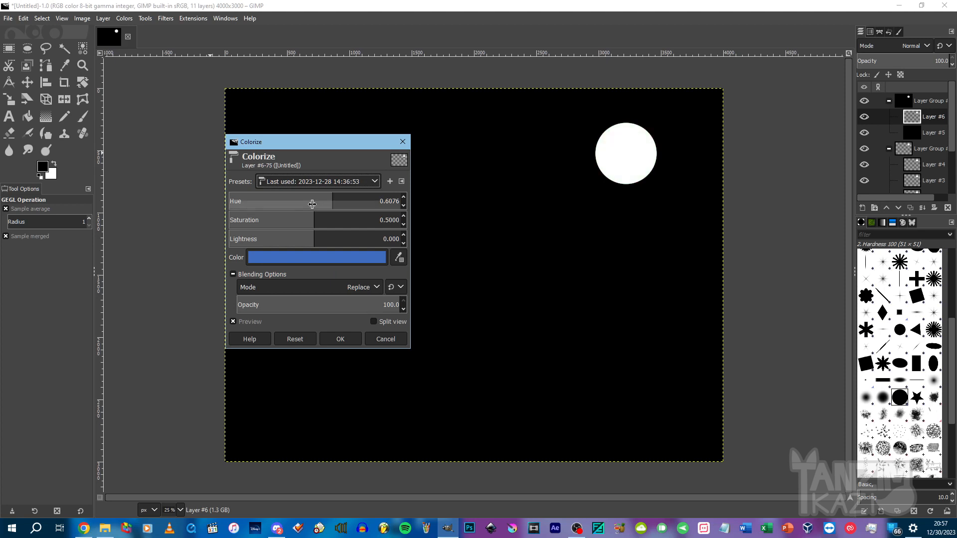
# Colorize the copied sun disc with yellow fff400 and set its lightness to -0.157.
pyautogui.click(313, 260)
pyautogui.moveTo(291, 205); pyautogui.dragTo(333, 188)
pyautogui.moveTo(301, 282); pyautogui.dragTo(303, 287)
pyautogui.click(342, 342)
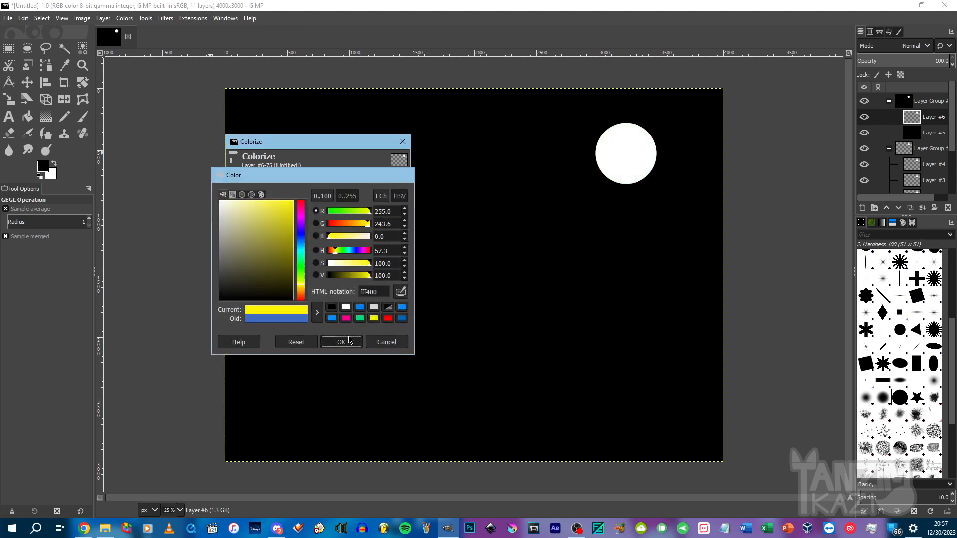
pyautogui.click(302, 241)
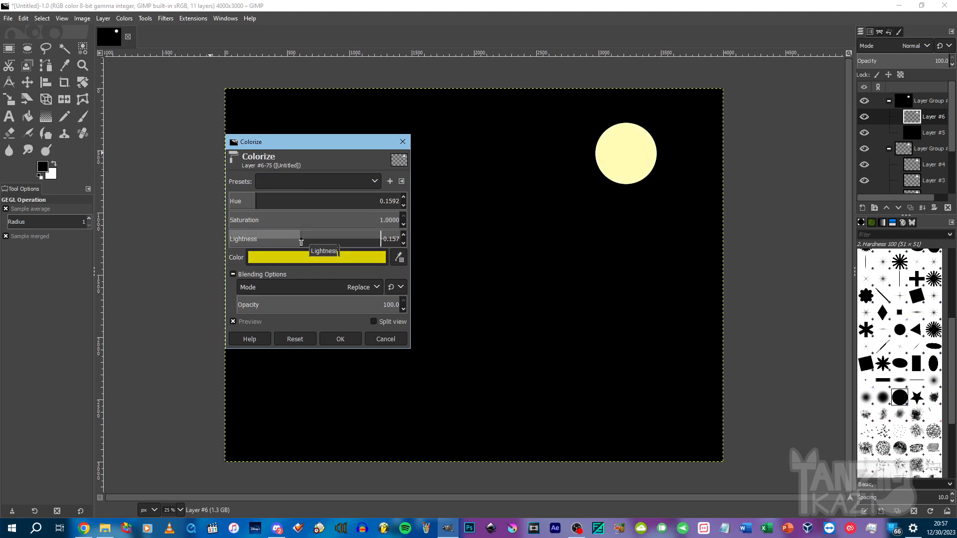
pyautogui.click(341, 339)
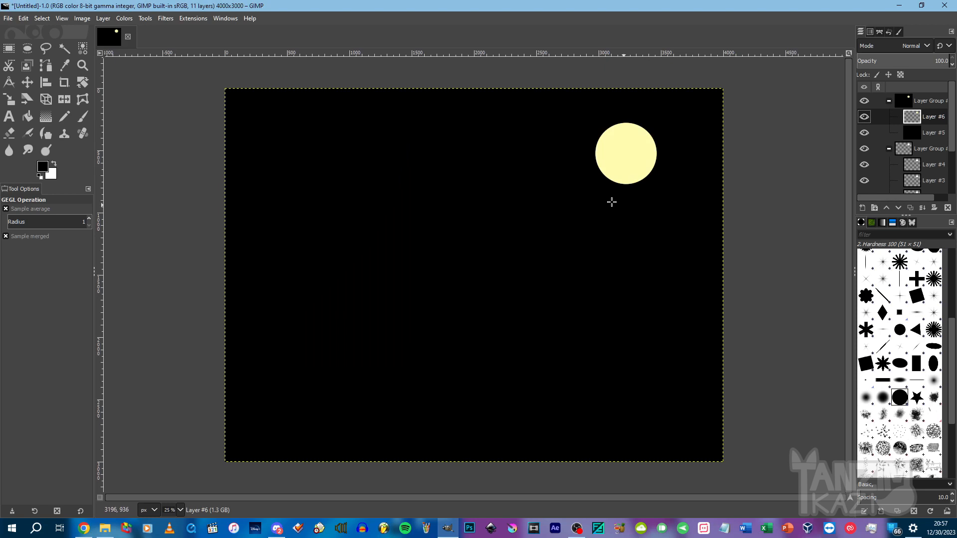
# Apply a Gaussian Blur with a size of 10 in X and Y to the yellow sun layer.
pyautogui.press('z')
pyautogui.moveTo(359, 71); pyautogui.dragTo(799, 337)
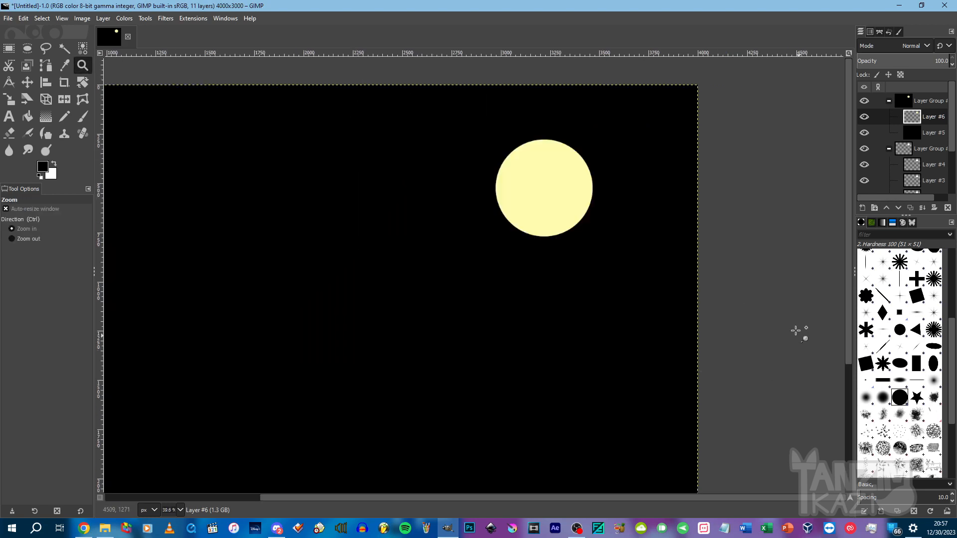
pyautogui.scroll(-3, 912, 166)
pyautogui.scroll(3, 913, 166)
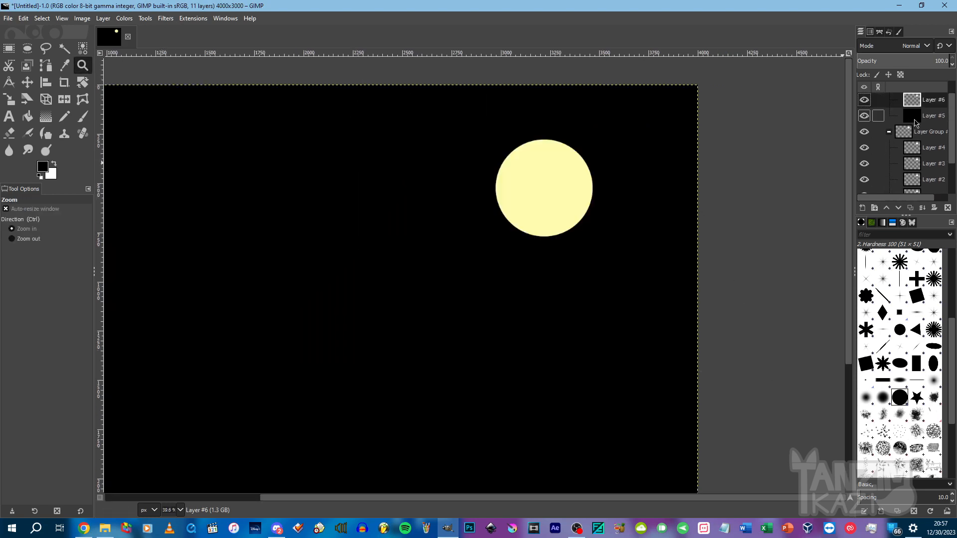
pyautogui.click(163, 18)
pyautogui.moveTo(190, 94)
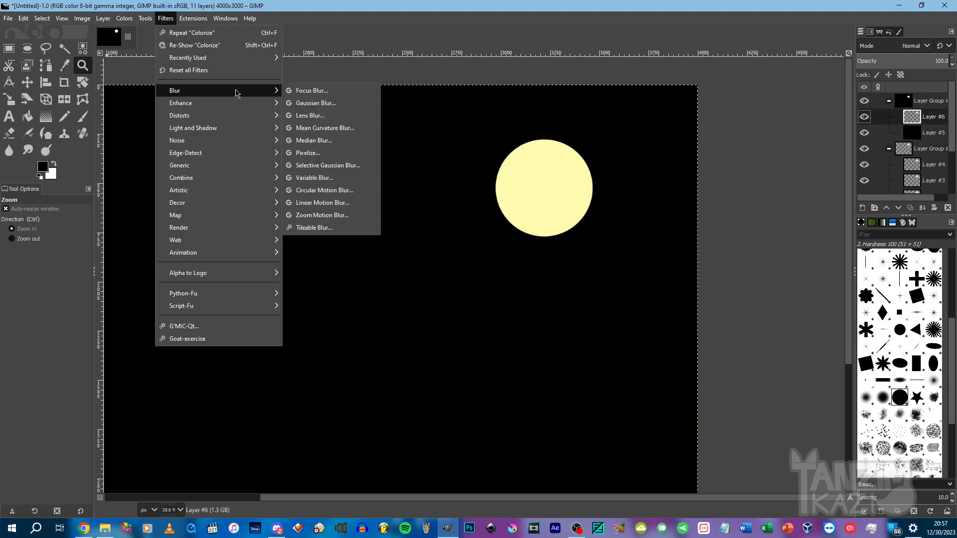
pyautogui.click(341, 105)
pyautogui.doubleClick(386, 205)
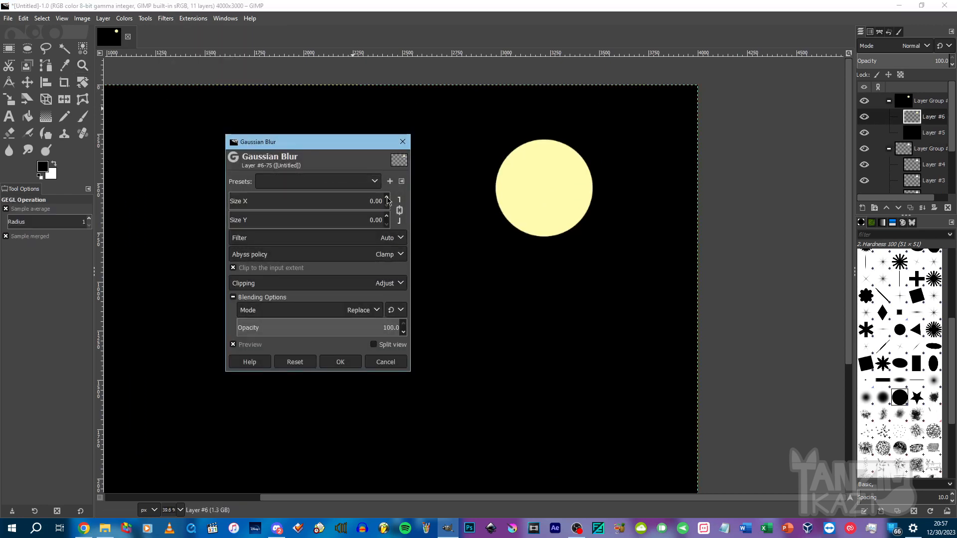
pyautogui.click(388, 198)
pyautogui.click(388, 199)
pyautogui.click(387, 199)
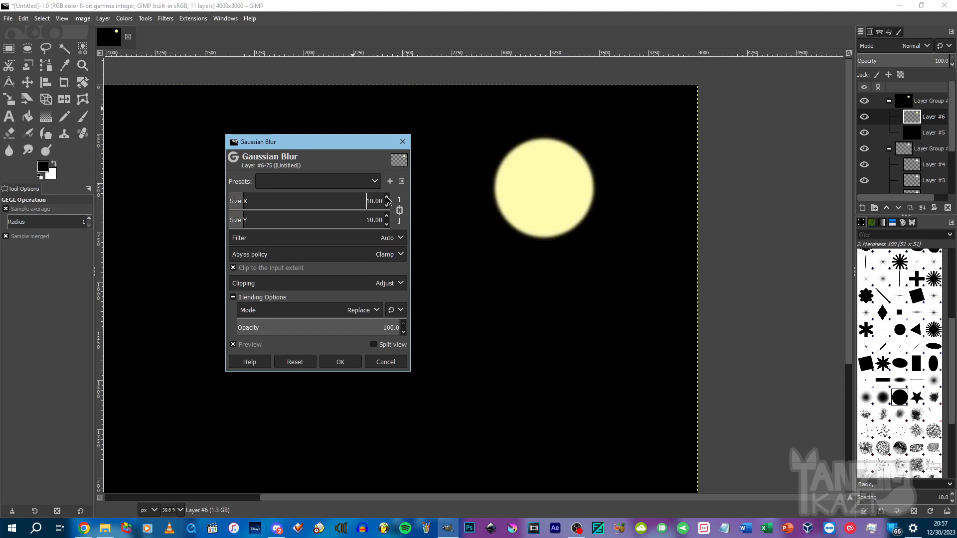
pyautogui.click(388, 199)
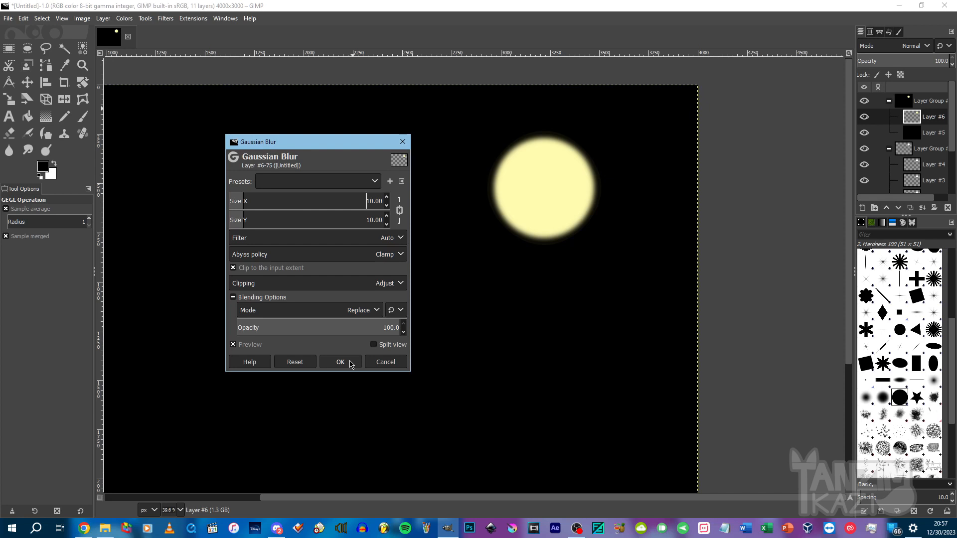
pyautogui.click(339, 361)
# Duplicate the blurred sun layer and apply a stronger Gaussian Blur to the copy.
pyautogui.click(912, 210)
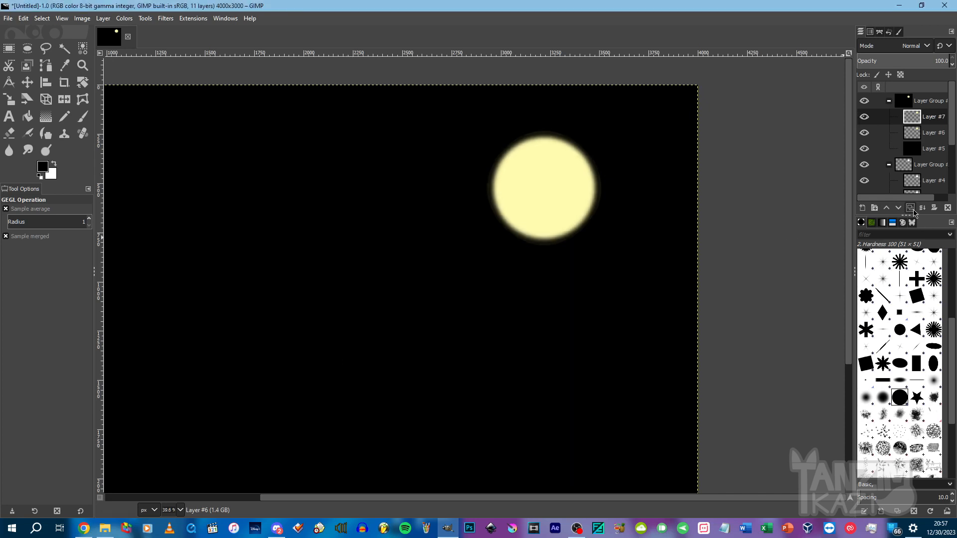
pyautogui.click(166, 19)
pyautogui.click(173, 46)
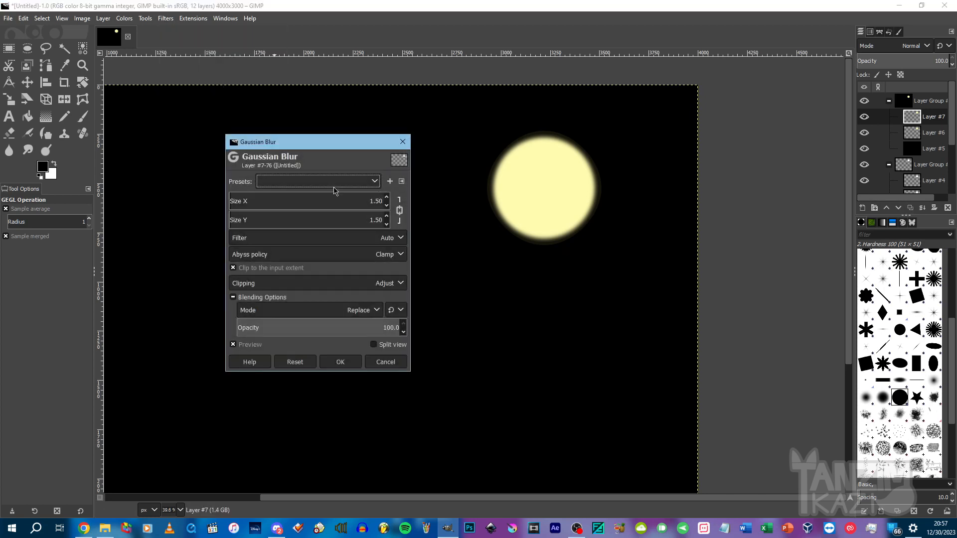
pyautogui.click(385, 200)
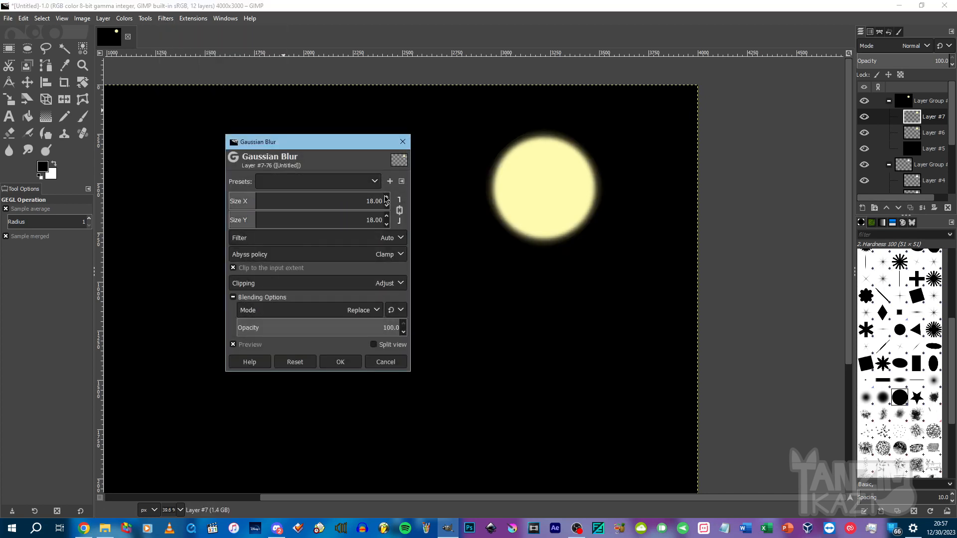
pyautogui.click(385, 198)
pyautogui.click(341, 362)
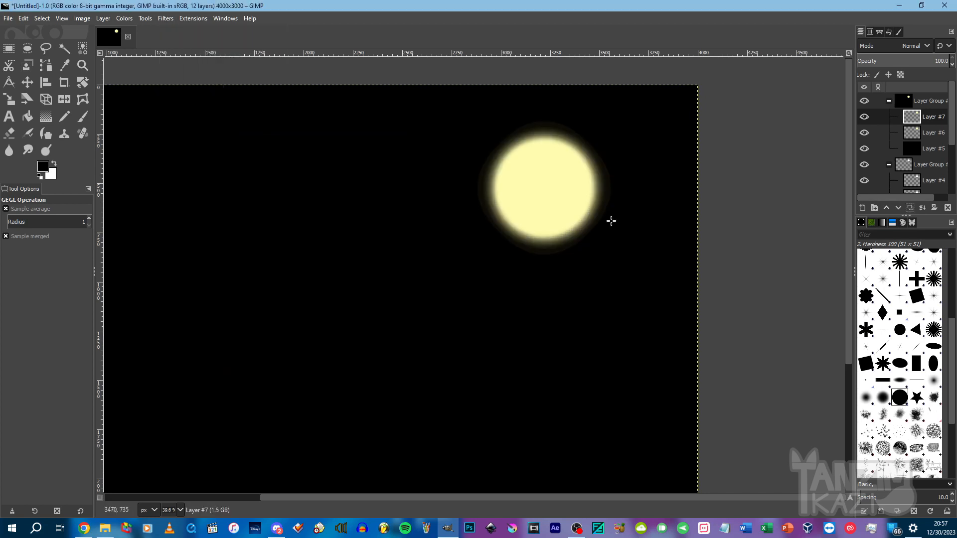
# Duplicate the topmost sun layer again and apply a Gaussian Blur of size 40 in X and Y to the copy.
pyautogui.click(907, 210)
pyautogui.click(166, 18)
pyautogui.click(172, 47)
pyautogui.click(329, 182)
pyautogui.click(319, 181)
pyautogui.click(388, 197)
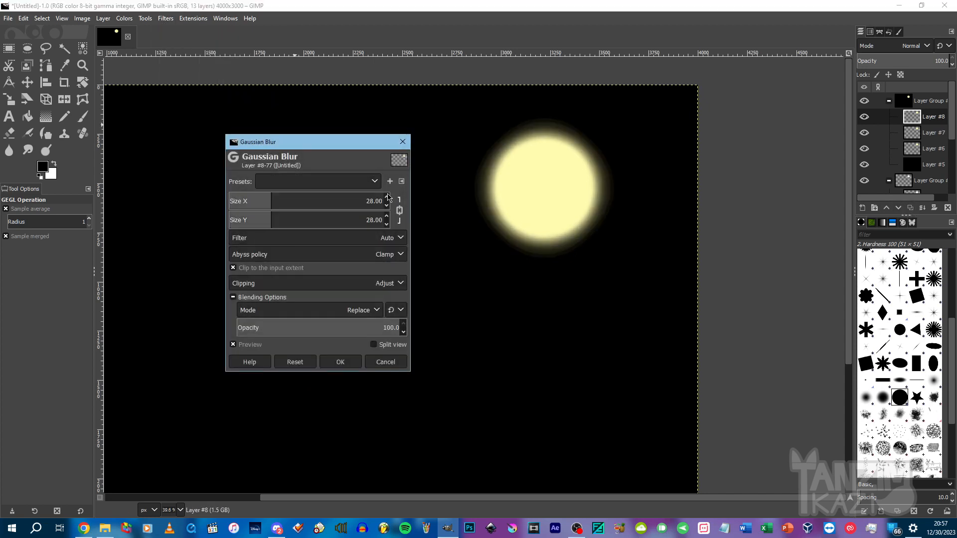
pyautogui.click(388, 197)
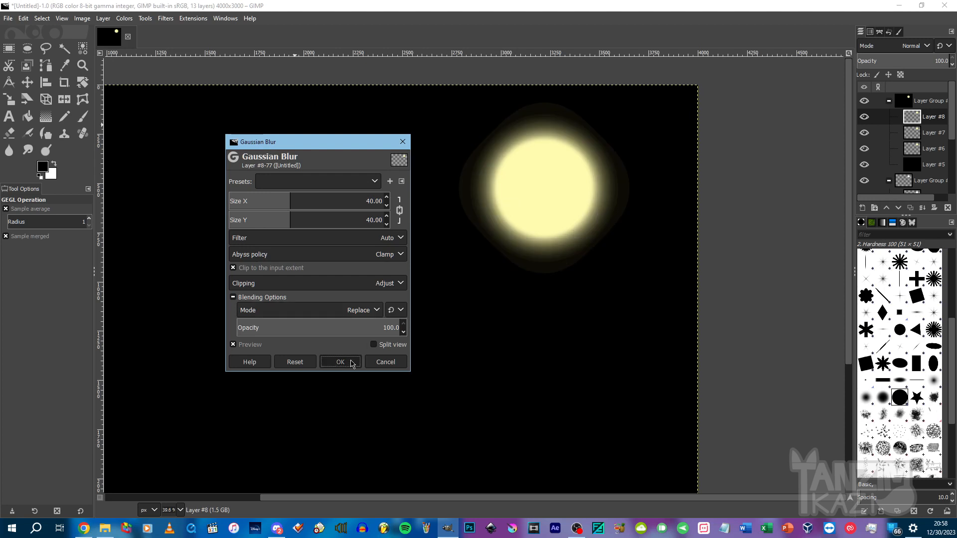
pyautogui.click(340, 362)
# Add another copy of the glow layer and blur it with a Gaussian Blur of size 80 in X and Y.
pyautogui.click(911, 208)
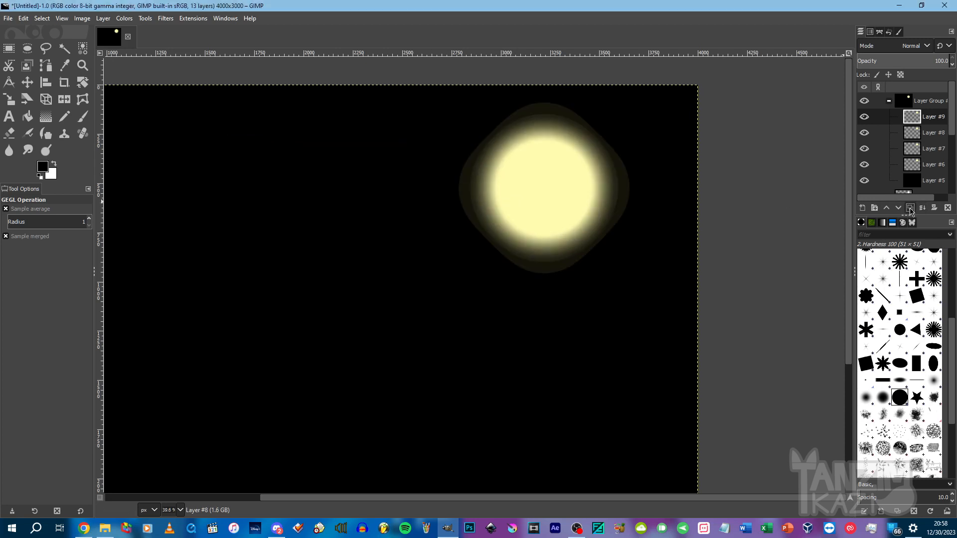
pyautogui.click(165, 19)
pyautogui.click(209, 41)
pyautogui.click(348, 181)
pyautogui.click(348, 202)
pyautogui.click(388, 197)
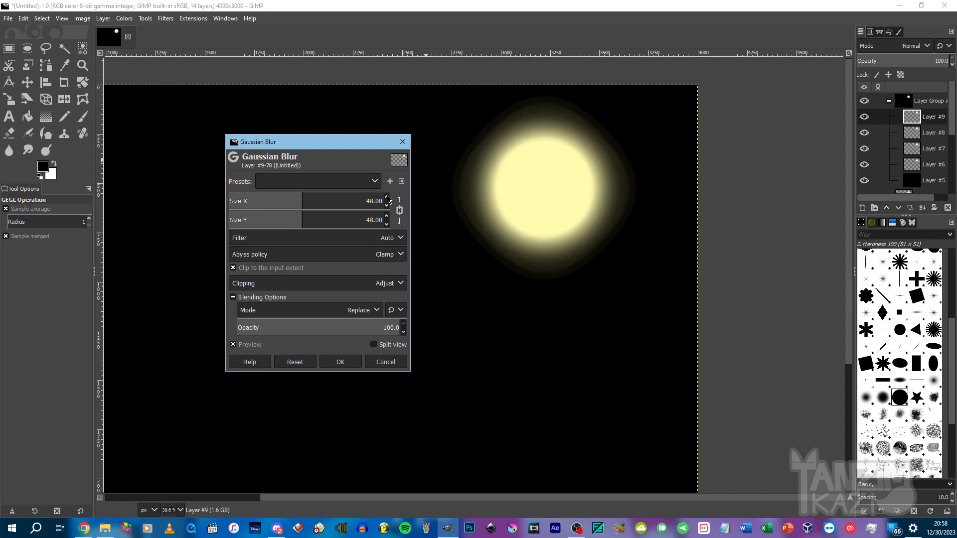
pyautogui.moveTo(388, 198); pyautogui.dragTo(388, 197)
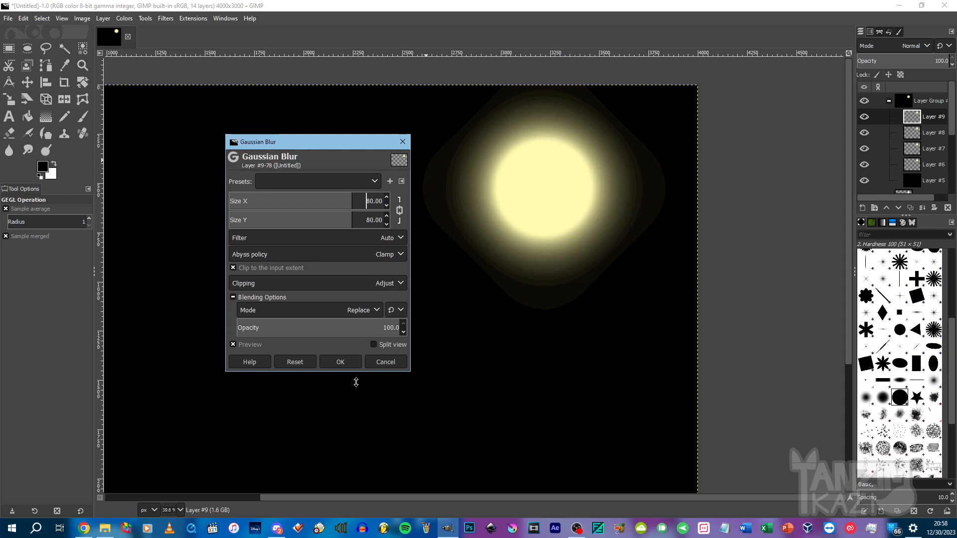
pyautogui.click(353, 365)
# Duplicate the size-80 glow layer and apply a Gaussian Blur of size 160 in X and Y to the copy.
pyautogui.click(910, 208)
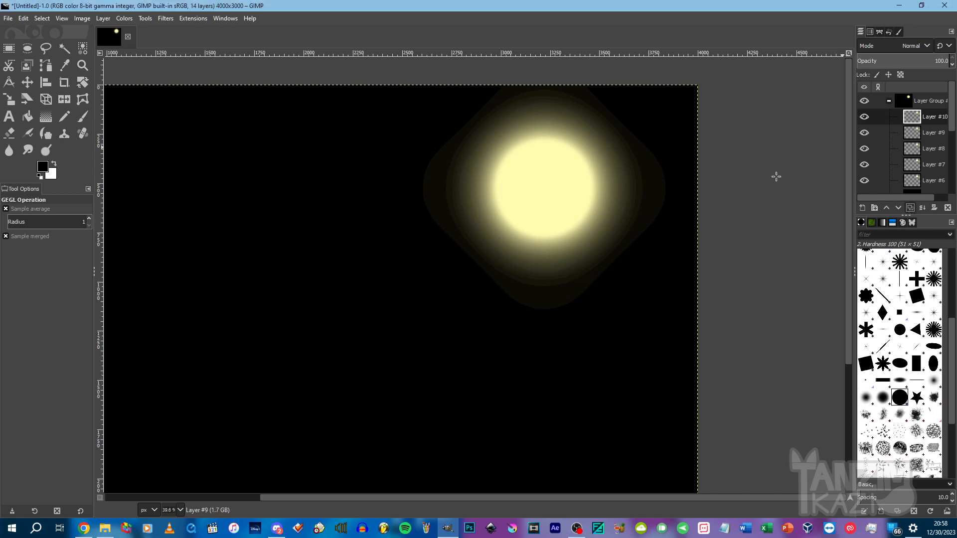
pyautogui.click(165, 18)
pyautogui.click(200, 39)
pyautogui.click(344, 182)
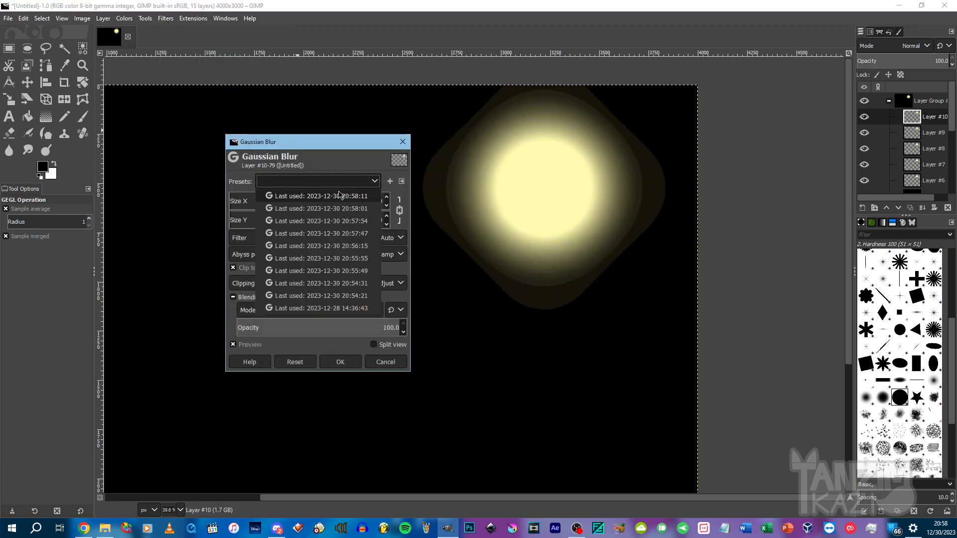
pyautogui.click(339, 195)
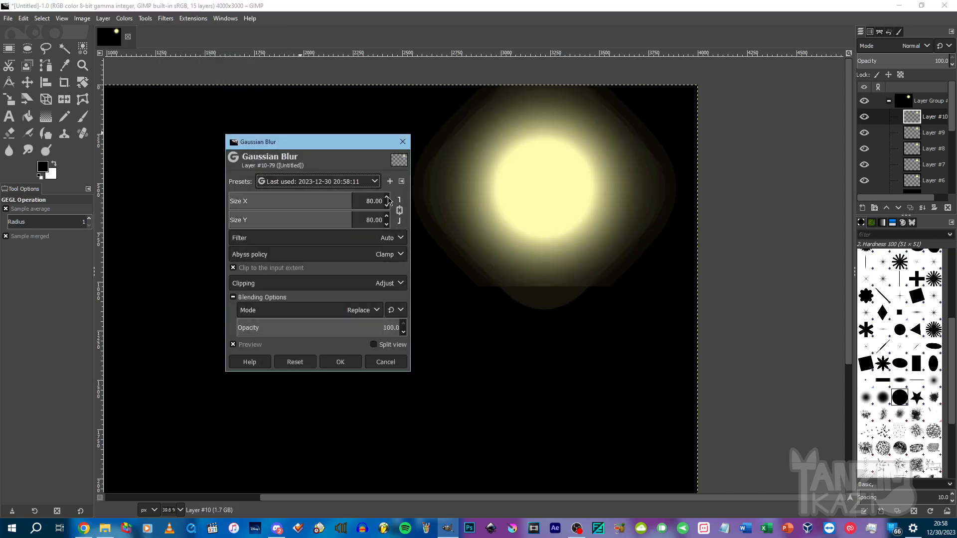
pyautogui.click(359, 203)
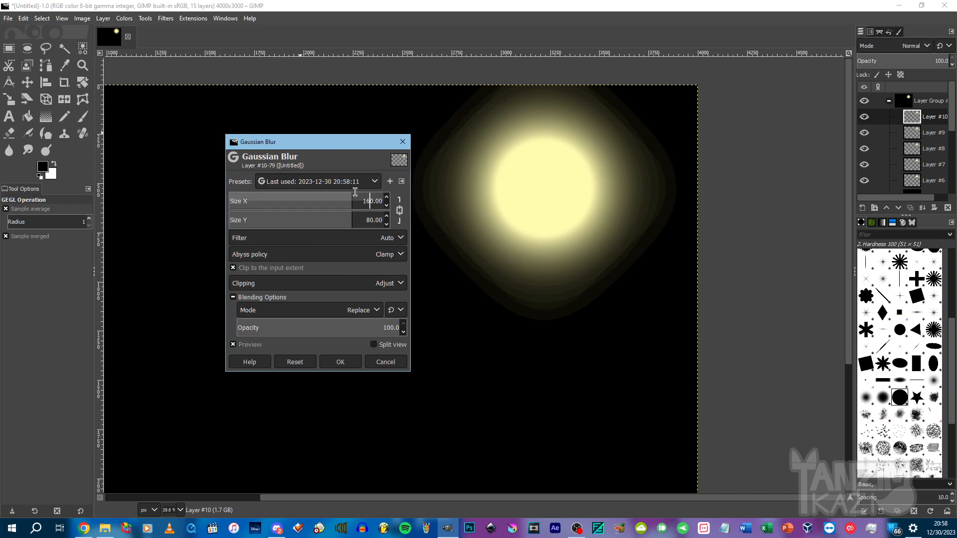
pyautogui.press('Return')
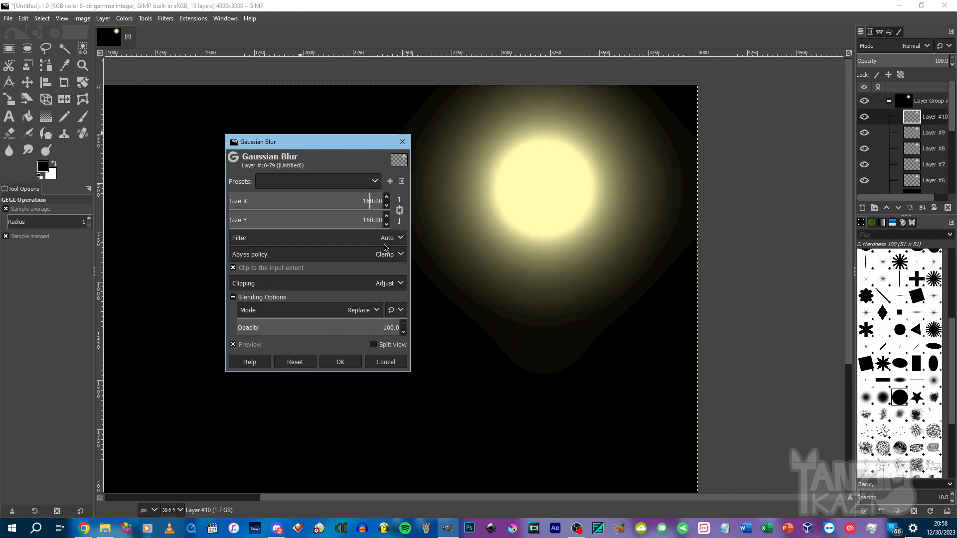
pyautogui.click(349, 357)
# Try the Screen blend mode on the top layer group and return it to Normal.
pyautogui.click(928, 101)
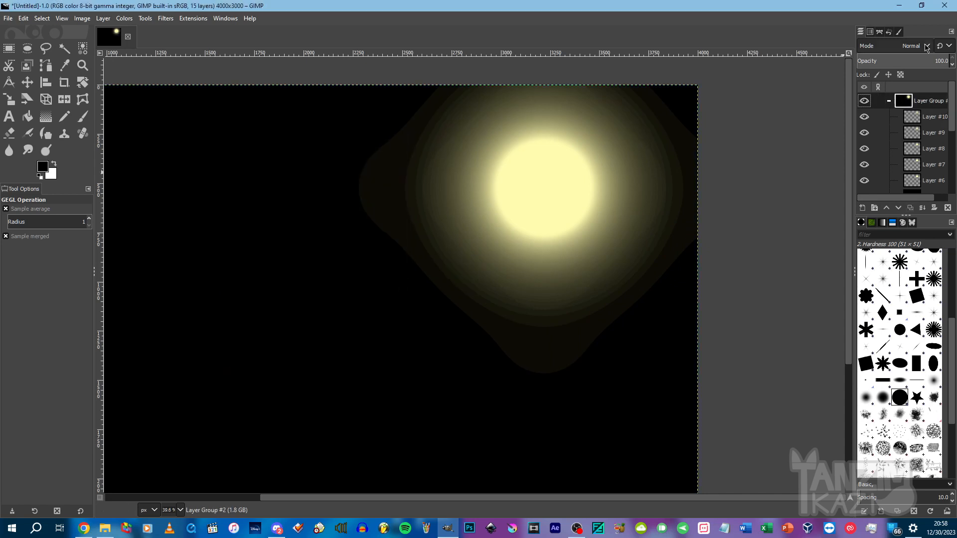
pyautogui.click(918, 46)
pyautogui.click(877, 163)
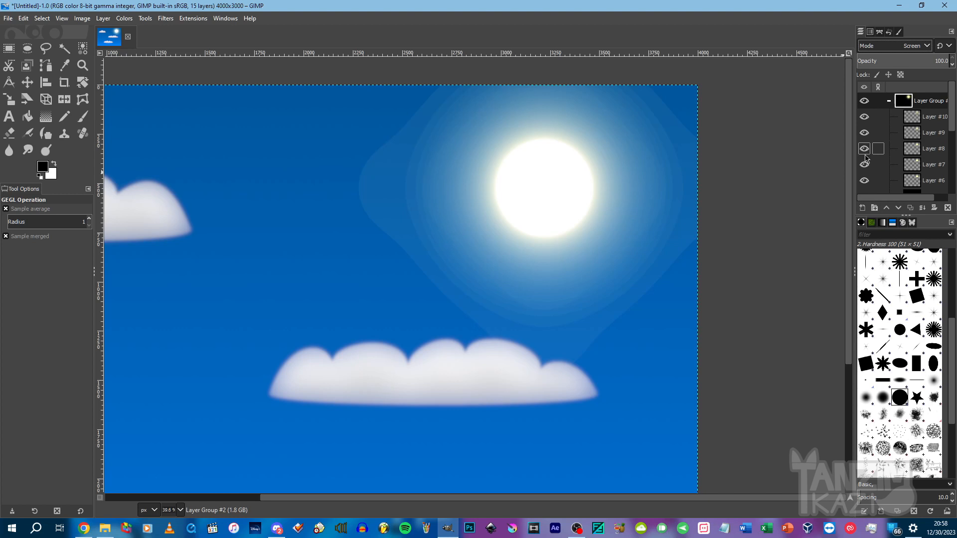
pyautogui.click(917, 46)
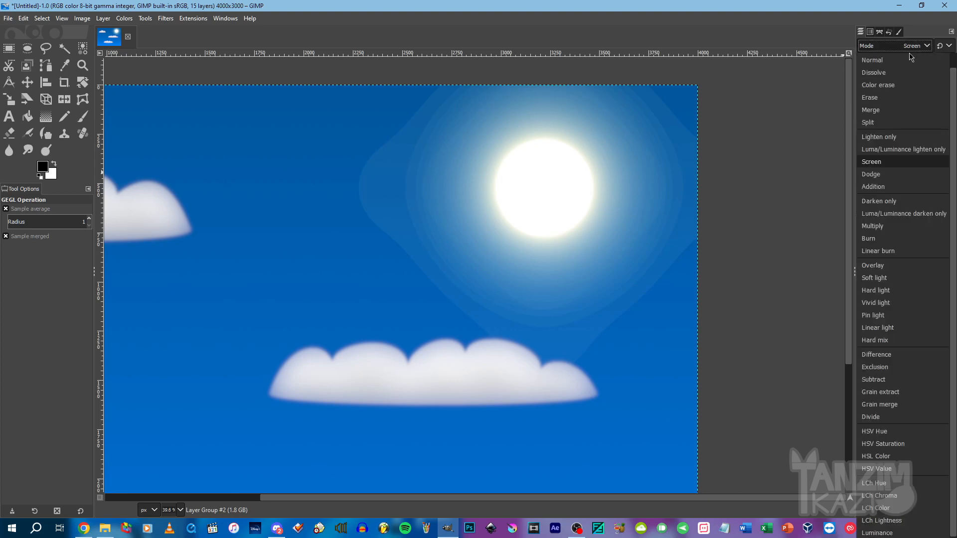
pyautogui.click(907, 63)
# Create a new layer from visible above the glow layers and apply a Gaussian Blur of size 50.44 in X and Y to it.
pyautogui.rightClick(920, 118)
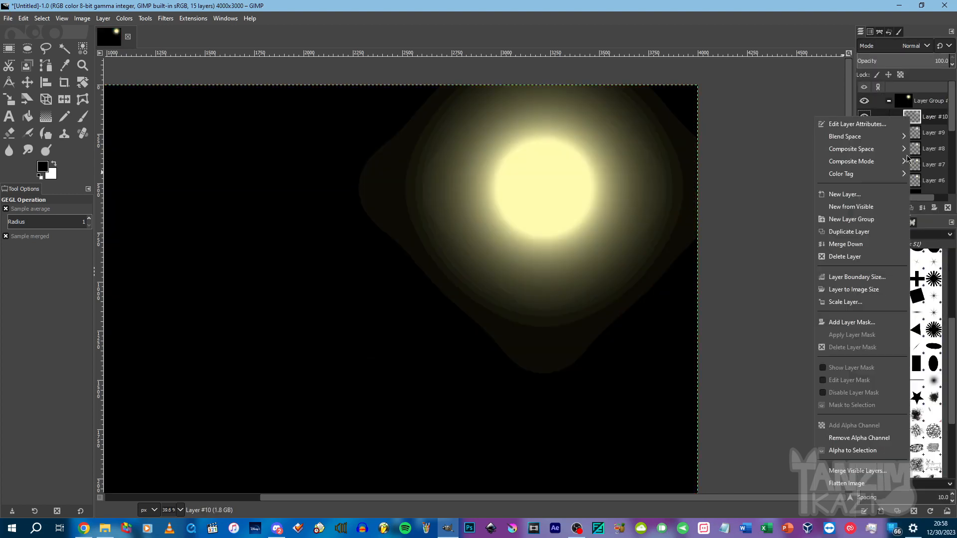
pyautogui.click(867, 209)
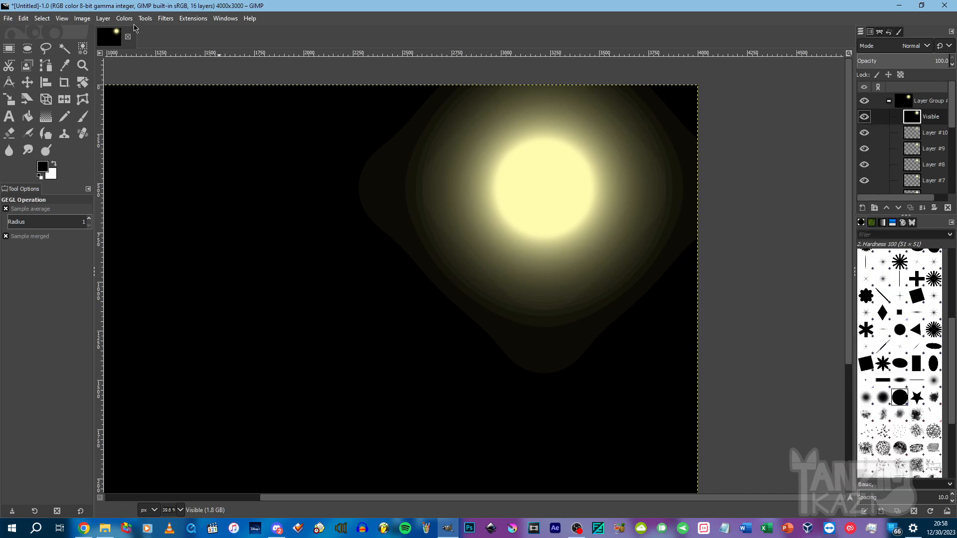
pyautogui.click(160, 19)
pyautogui.click(370, 4)
pyautogui.click(165, 18)
pyautogui.moveTo(218, 90)
pyautogui.click(313, 103)
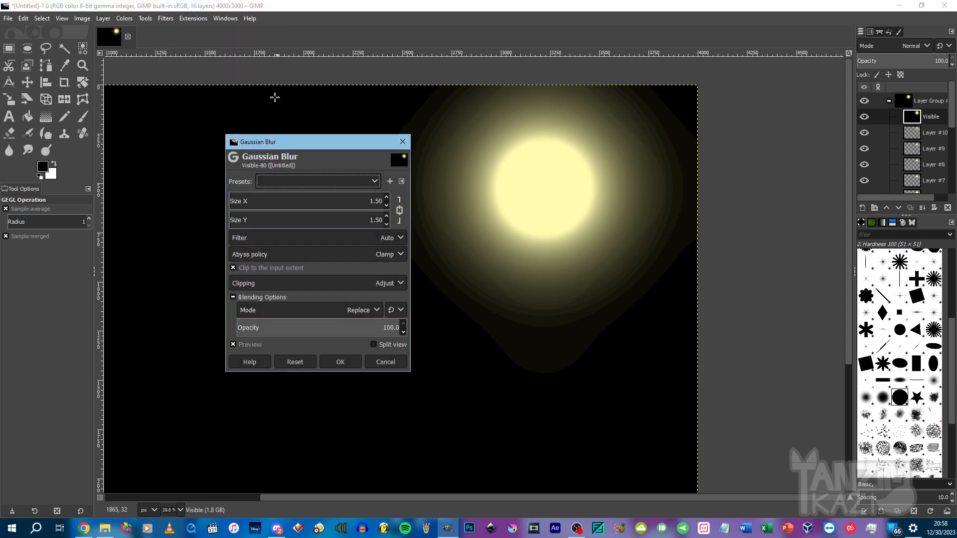
pyautogui.moveTo(247, 203); pyautogui.dragTo(306, 200)
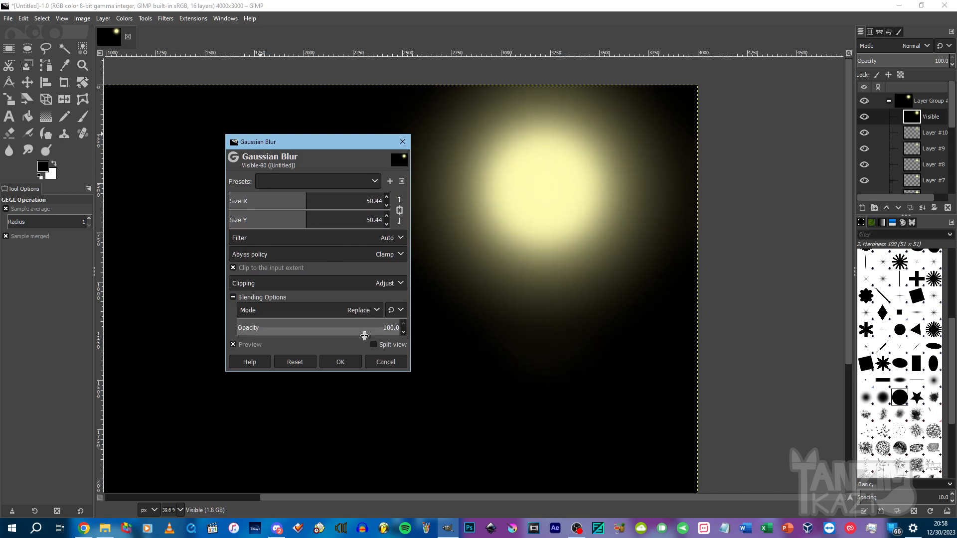
pyautogui.click(349, 363)
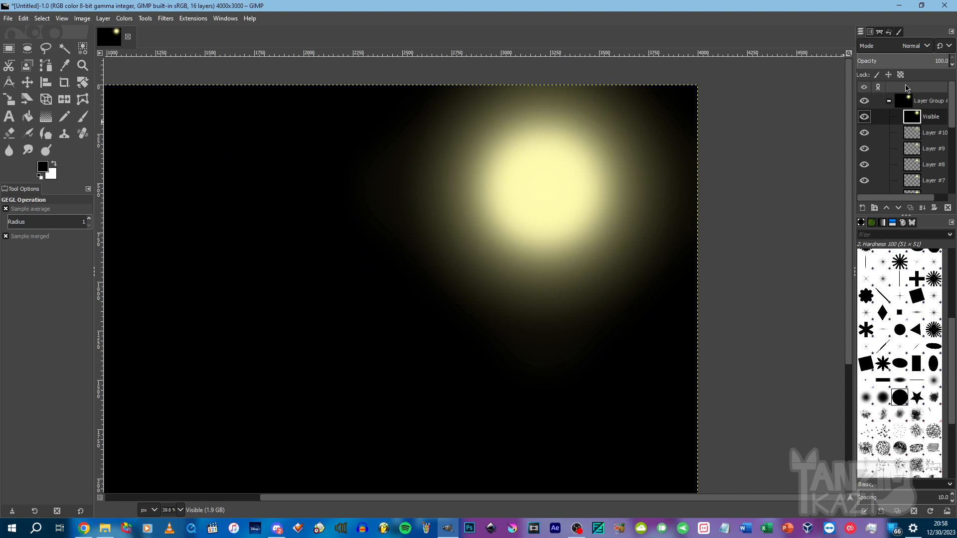
# Set the top layer group's blend mode to Screen and compare the image with the group hidden and shown.
pyautogui.click(928, 100)
pyautogui.click(914, 45)
pyautogui.click(886, 166)
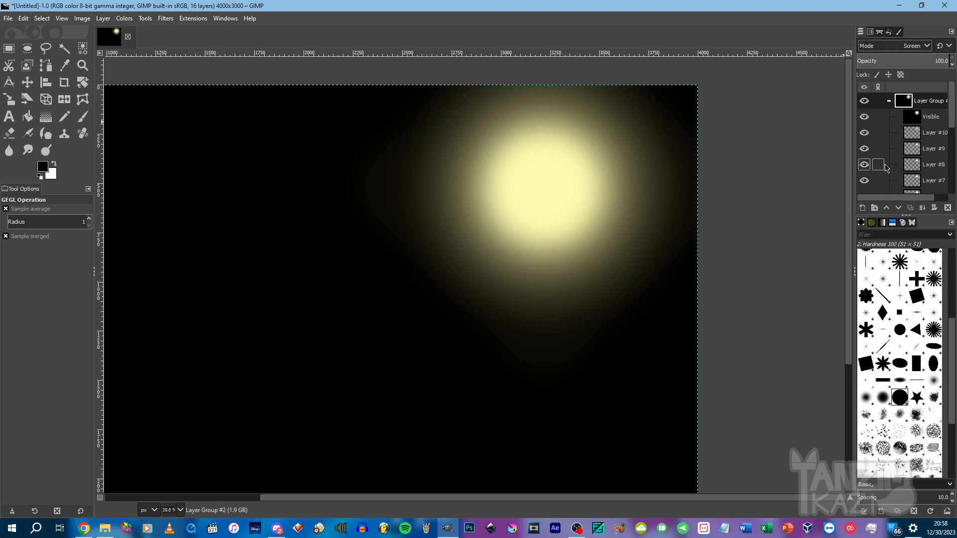
pyautogui.click(864, 101)
pyautogui.click(864, 101)
pyautogui.scroll(-1, 734, 216)
pyautogui.scroll(1, 735, 216)
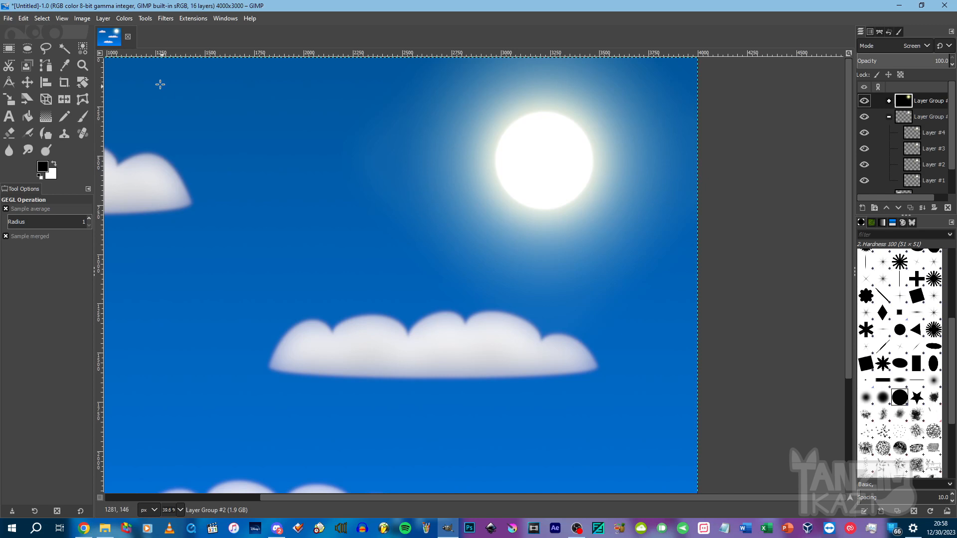
pyautogui.press('z')
pyautogui.keyDown('ctrl'); pyautogui.click(195, 100); pyautogui.keyUp('ctrl')
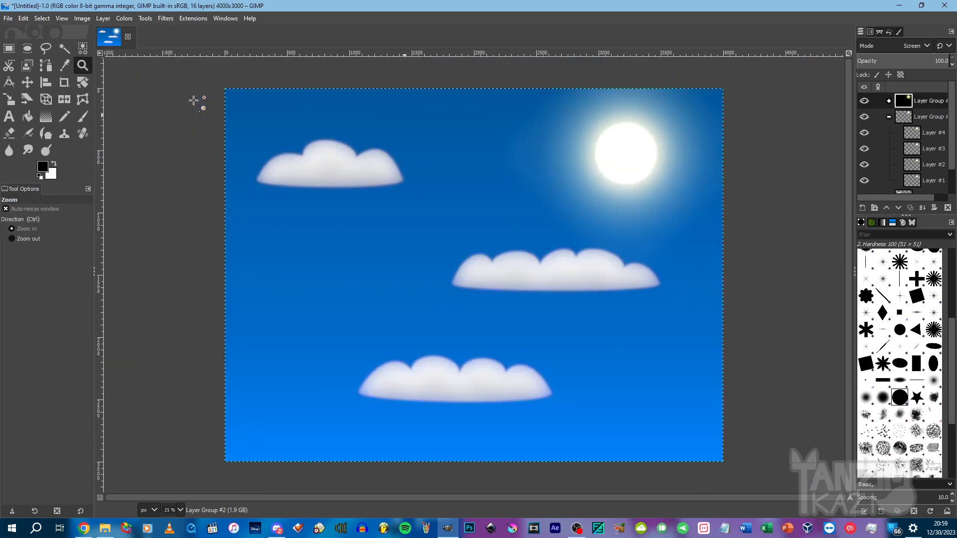
pyautogui.moveTo(220, 81); pyautogui.dragTo(749, 493)
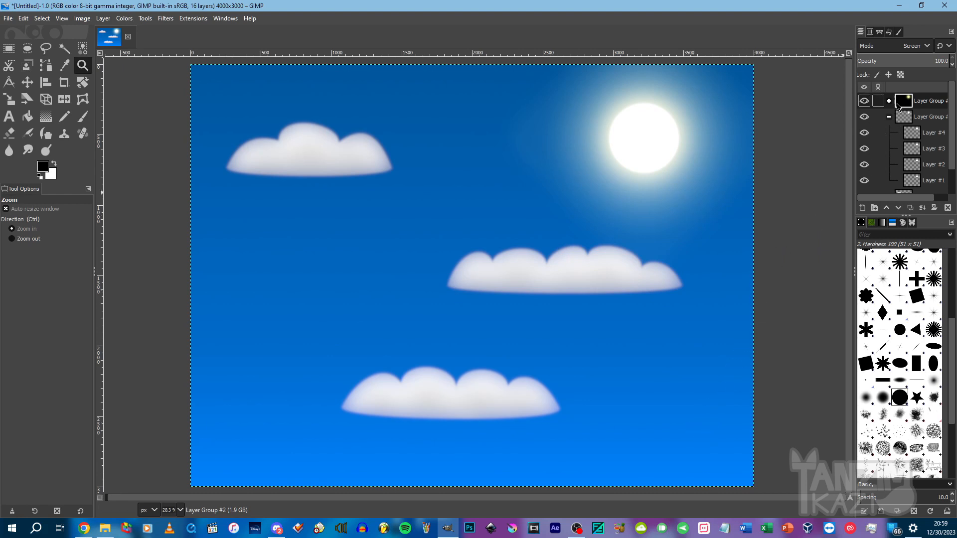
# Inspect the contents of the Screen-blended glow group, hide the group and collapse it.
pyautogui.click(889, 101)
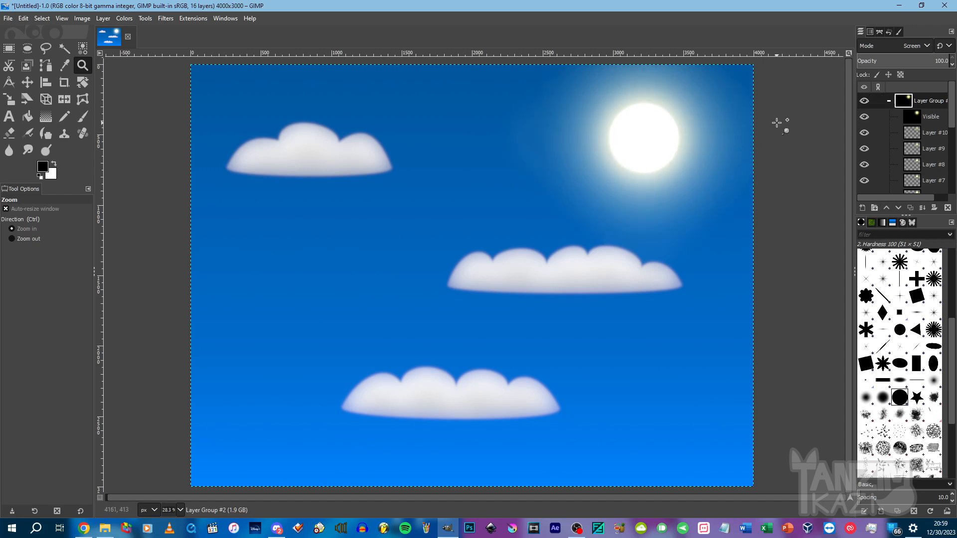
pyautogui.click(931, 116)
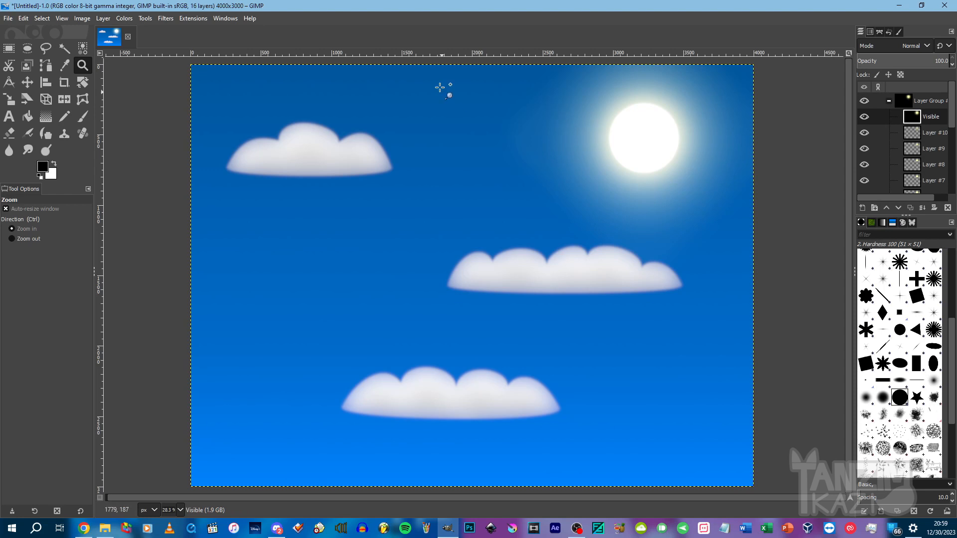
pyautogui.click(889, 102)
pyautogui.click(865, 101)
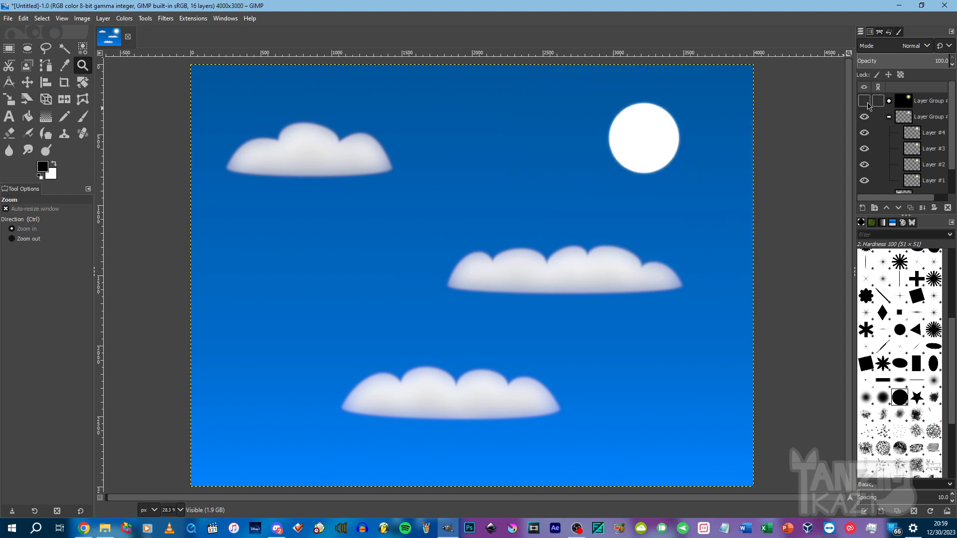
pyautogui.click(888, 101)
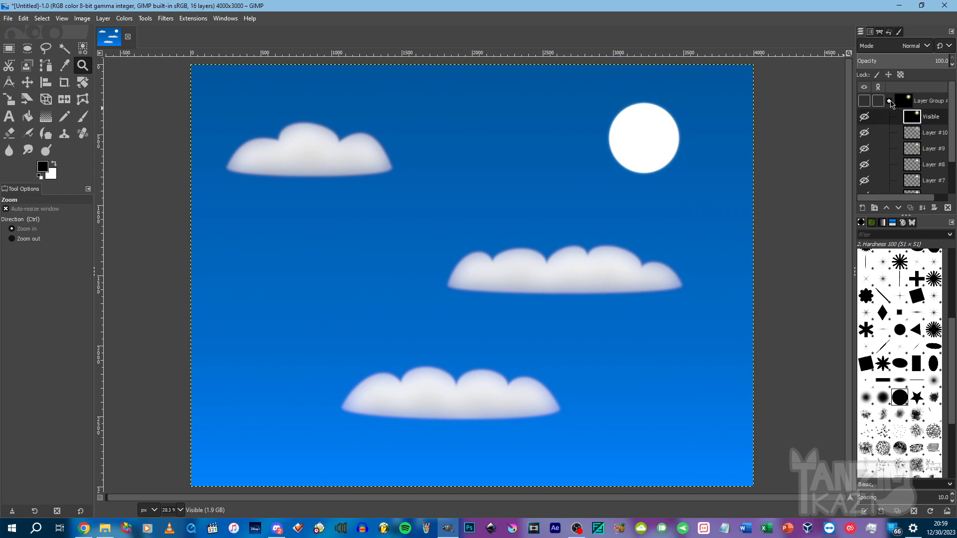
pyautogui.click(889, 102)
pyautogui.scroll(-2, 896, 124)
pyautogui.scroll(2, 898, 128)
pyautogui.scroll(-2, 900, 130)
pyautogui.click(927, 185)
pyautogui.click(866, 209)
pyautogui.click(878, 345)
pyautogui.click(948, 208)
# Create a new layer group at the top of the layer stack and add a new black-filled layer inside it.
pyautogui.click(874, 207)
pyautogui.click(863, 208)
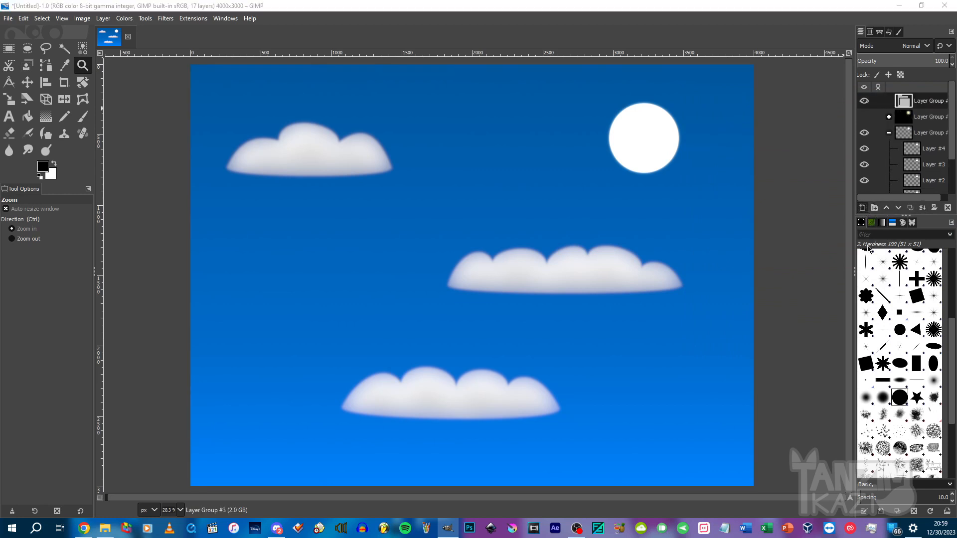
pyautogui.click(903, 368)
pyautogui.click(27, 117)
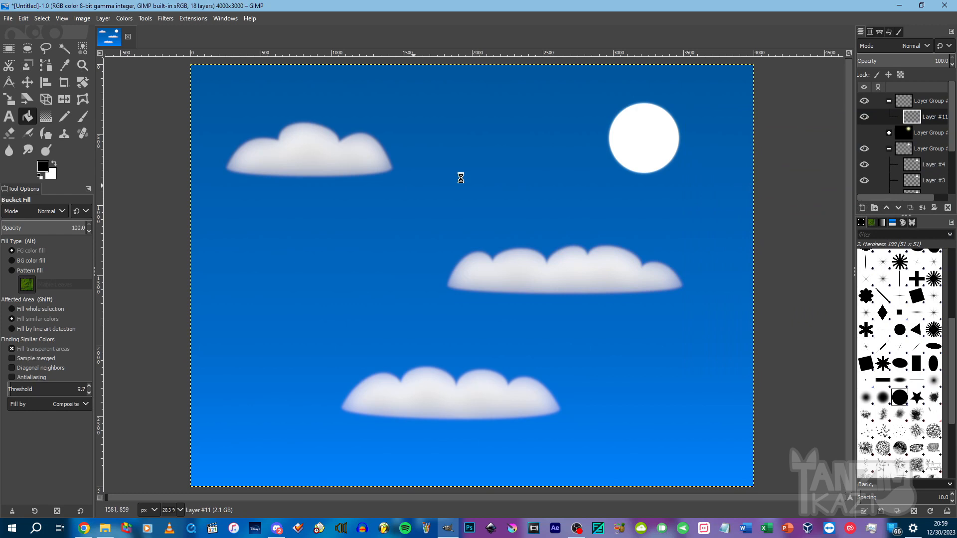
pyautogui.click(474, 274)
pyautogui.click(865, 101)
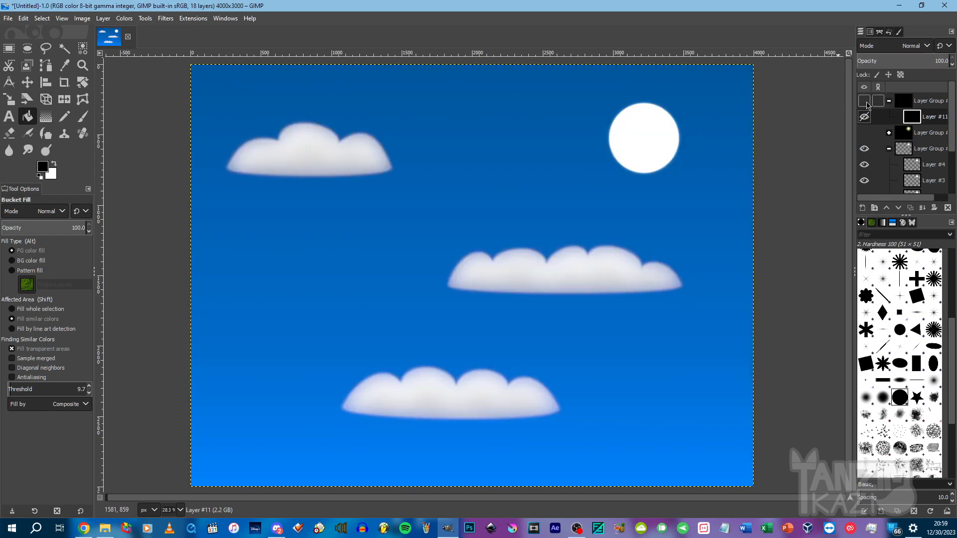
pyautogui.scroll(-4, 902, 145)
pyautogui.click(919, 160)
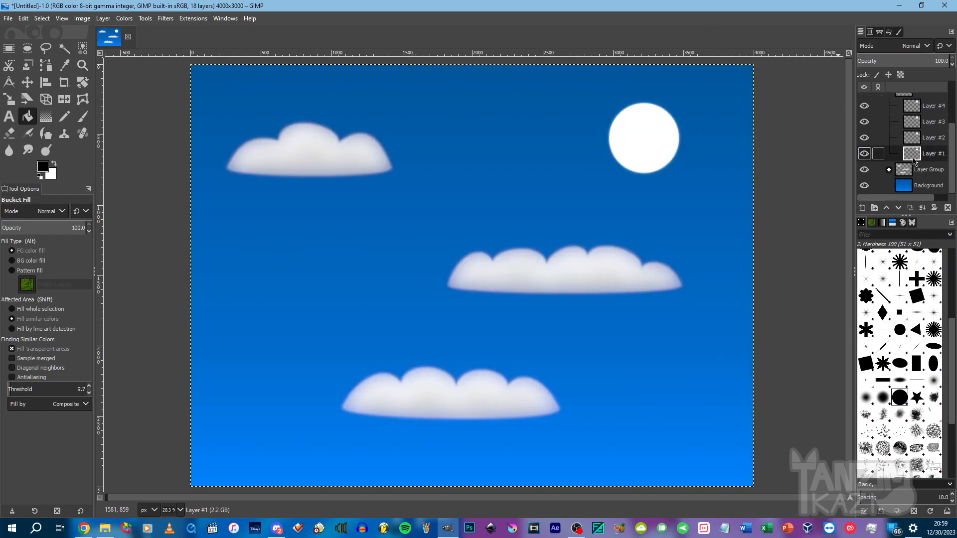
pyautogui.scroll(1, 879, 138)
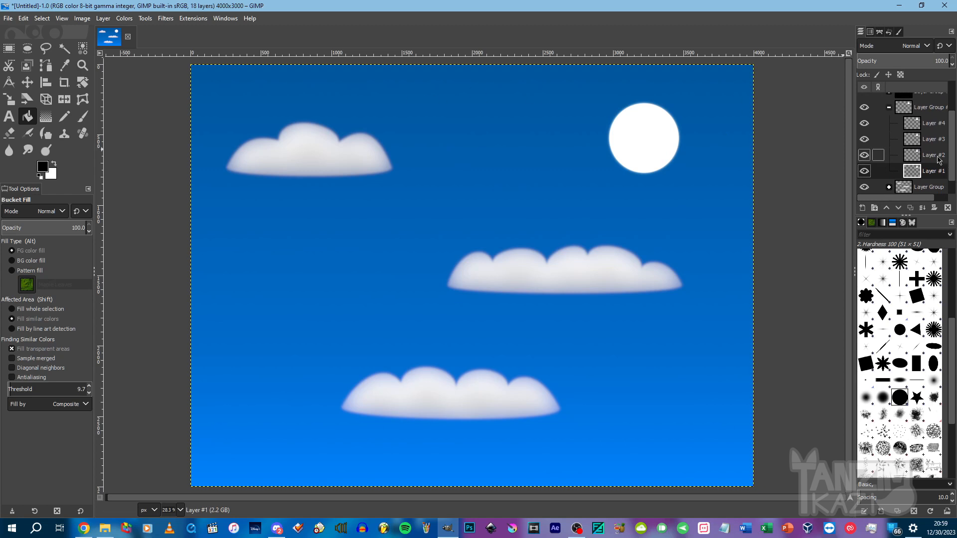
pyautogui.scroll(5, 918, 155)
pyautogui.click(919, 155)
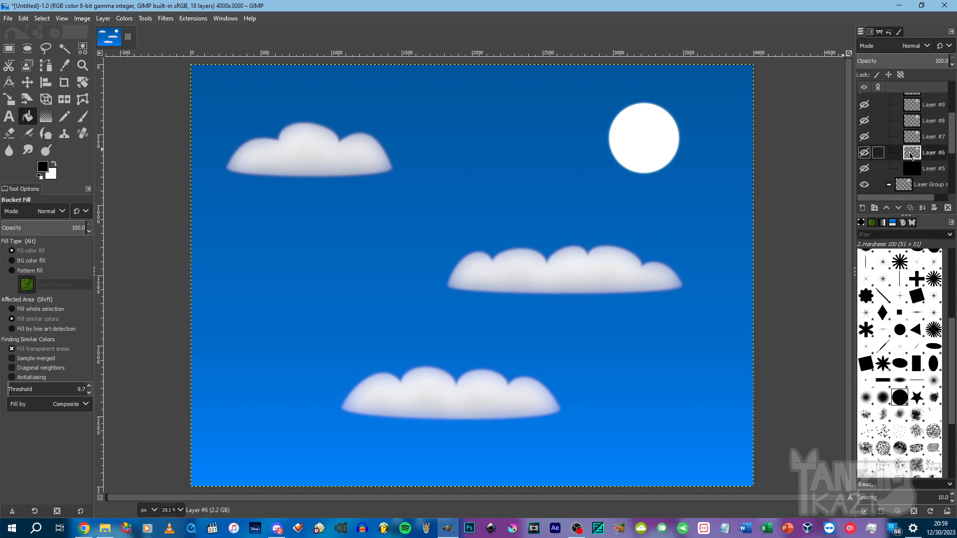
pyautogui.click(875, 208)
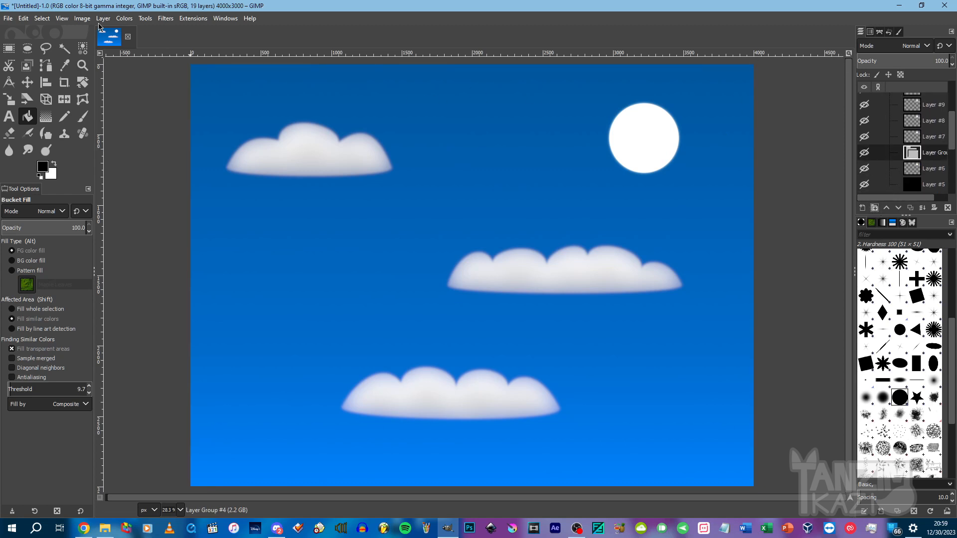
pyautogui.click(28, 18)
pyautogui.click(37, 30)
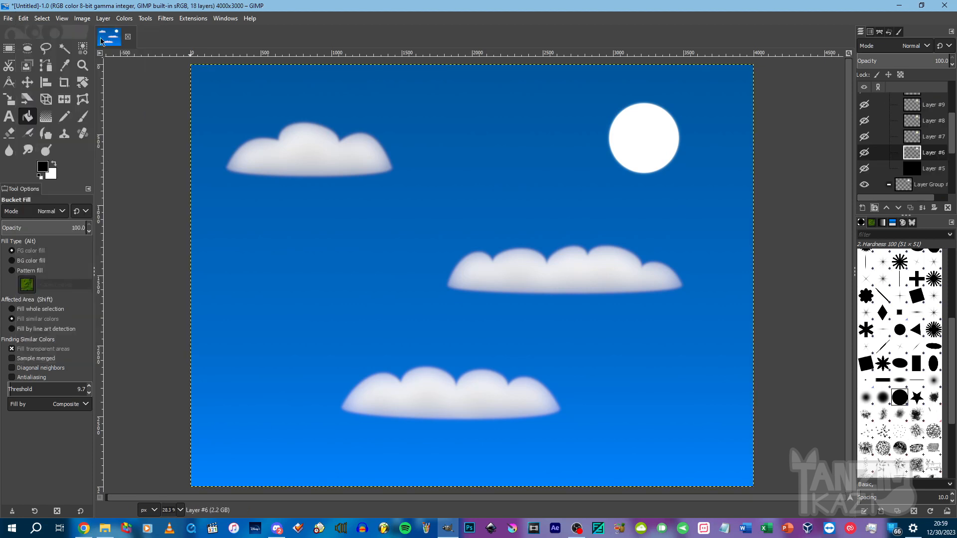
# Duplicate Layer #6 into the top layer group, show the group and delete the copy.
pyautogui.click(910, 208)
pyautogui.moveTo(919, 161); pyautogui.dragTo(912, 96)
pyautogui.click(864, 101)
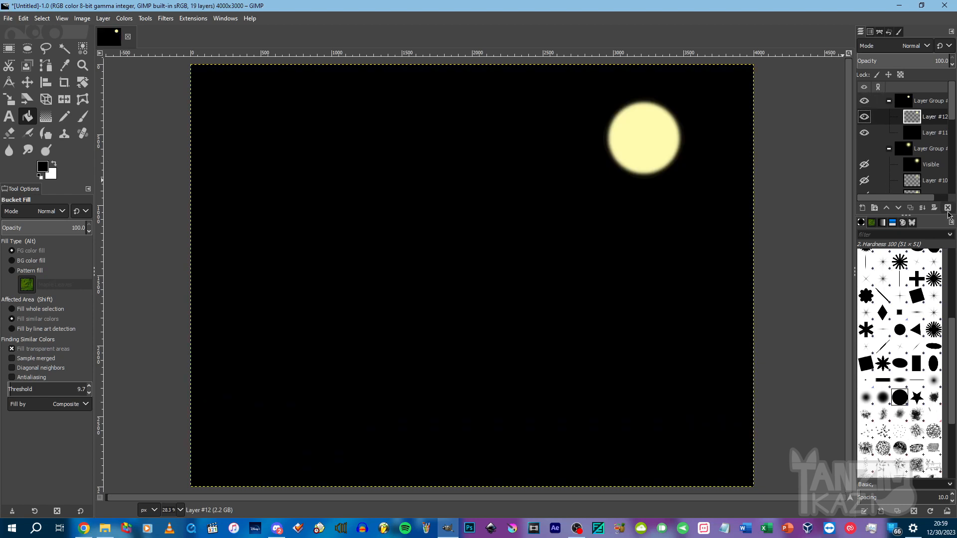
pyautogui.click(949, 208)
# Duplicate the white sun layer (Layer #1) into the top group and Colorize the copy with hue 0.1592, saturation 1.0000 and lightness -0.157.
pyautogui.scroll(-5, 902, 108)
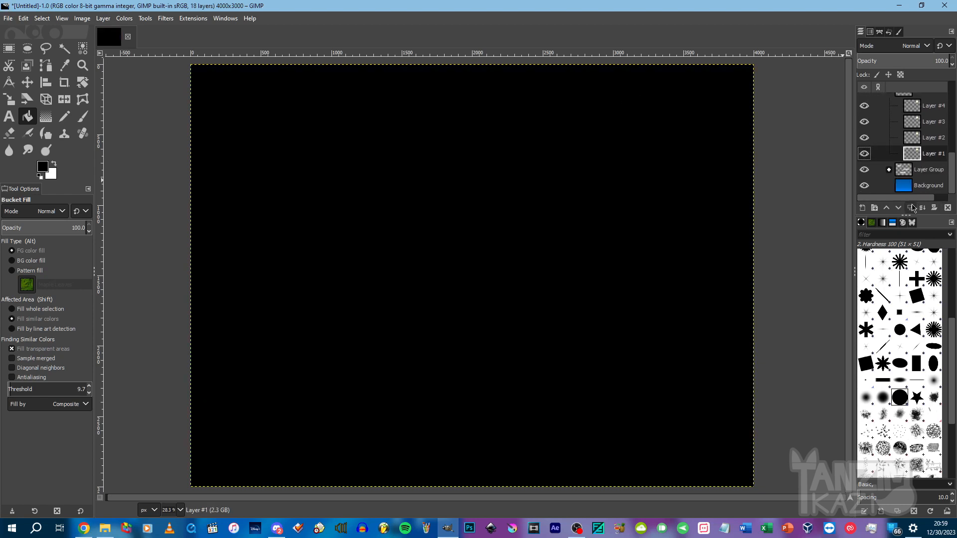
pyautogui.moveTo(908, 154); pyautogui.dragTo(890, 118)
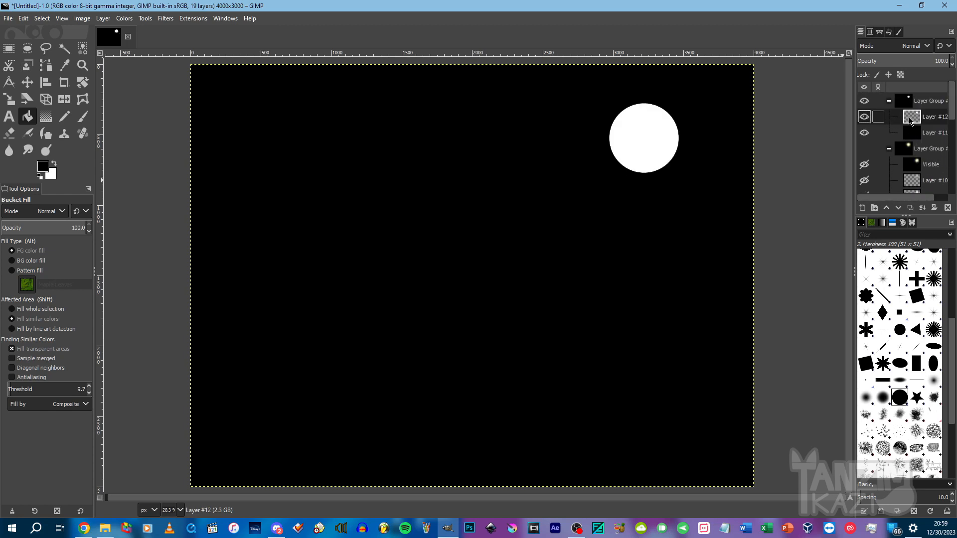
pyautogui.click(165, 19)
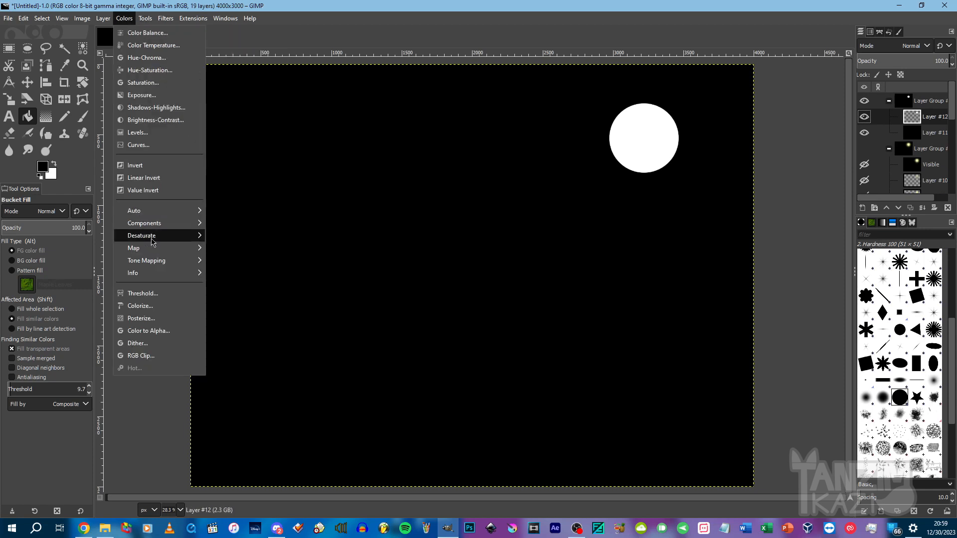
pyautogui.click(140, 305)
pyautogui.click(318, 181)
pyautogui.click(322, 239)
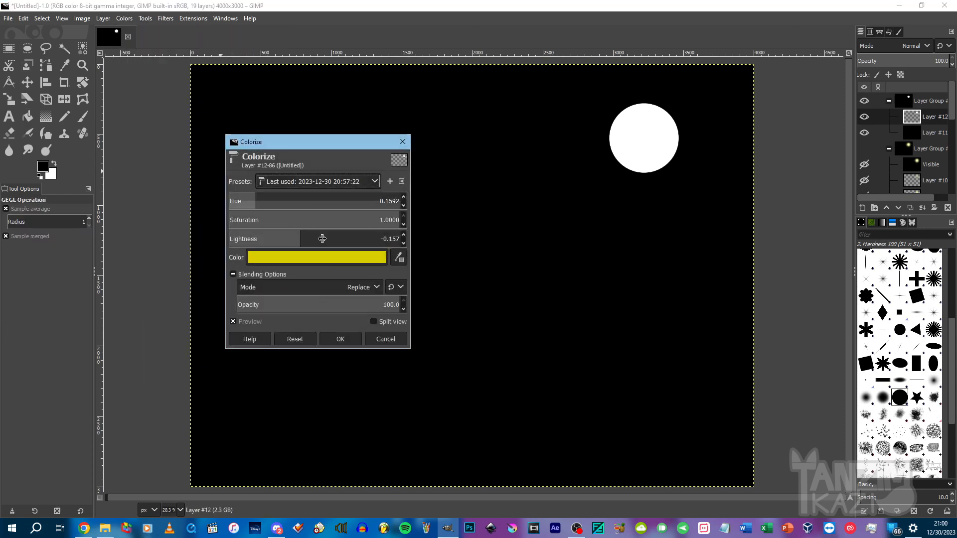
pyautogui.click(342, 339)
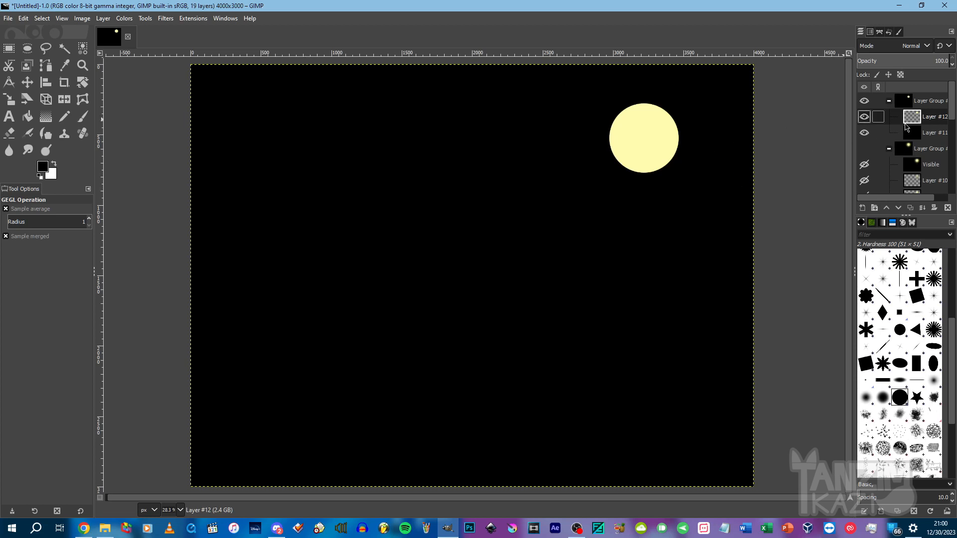
# Compare the Addition and Normal blend modes on the top layer group and set it to Addition (legacy).
pyautogui.click(915, 106)
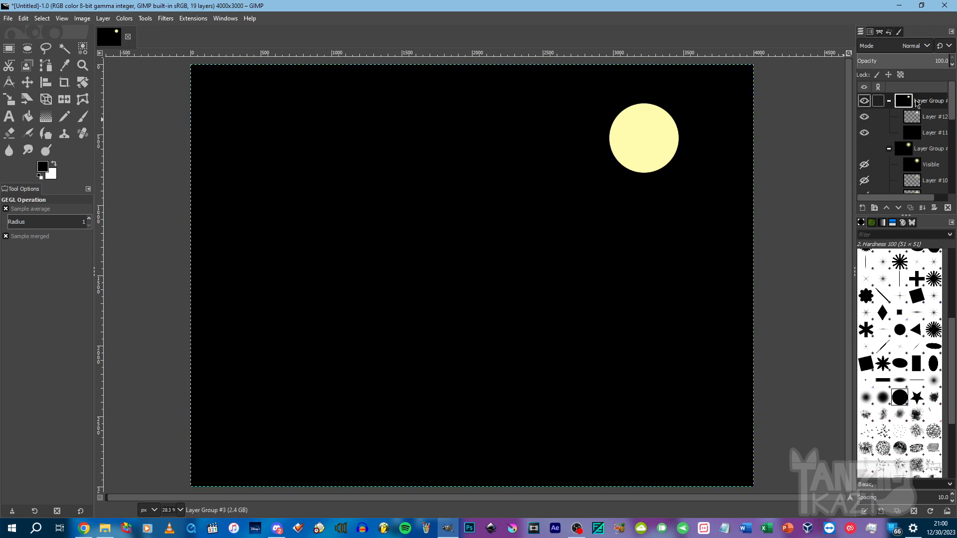
pyautogui.click(920, 46)
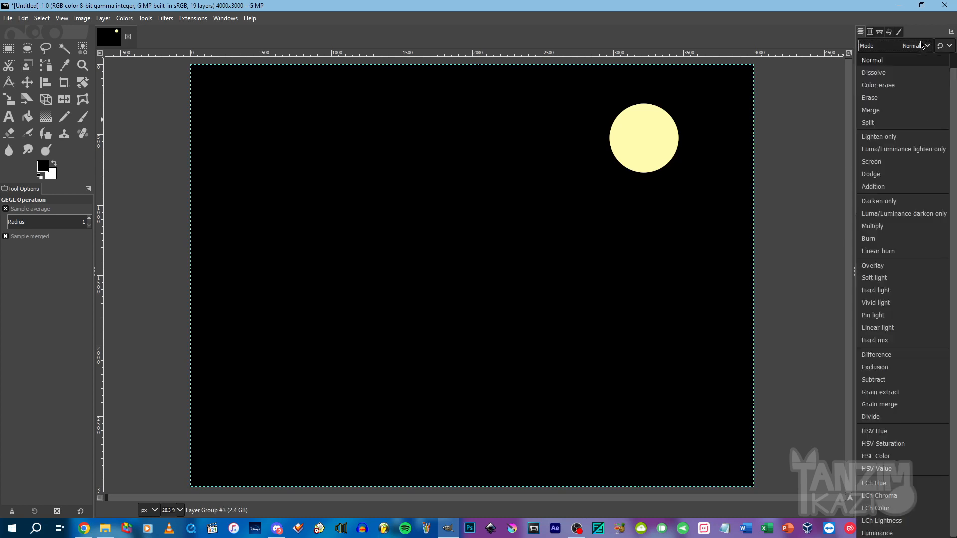
pyautogui.click(887, 186)
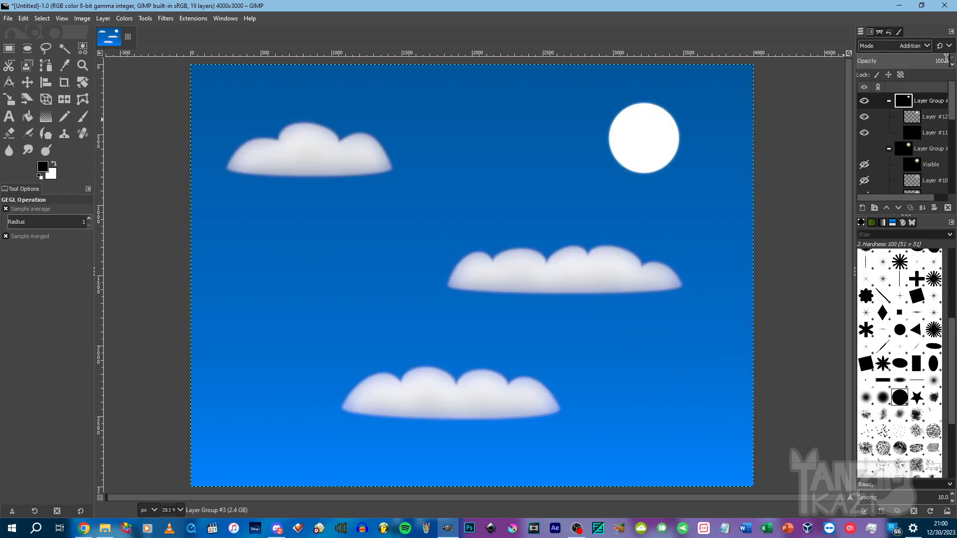
pyautogui.click(949, 46)
pyautogui.click(942, 73)
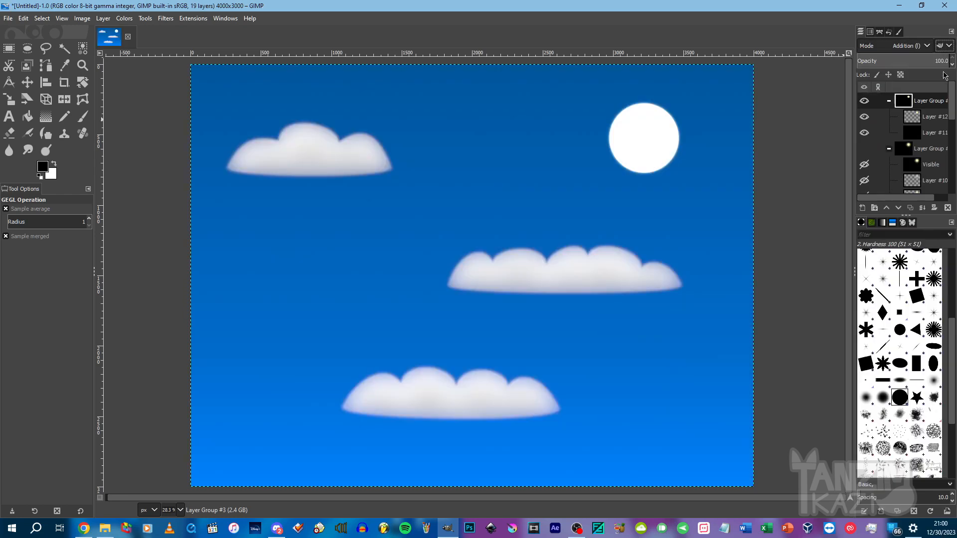
pyautogui.click(914, 46)
pyautogui.click(913, 60)
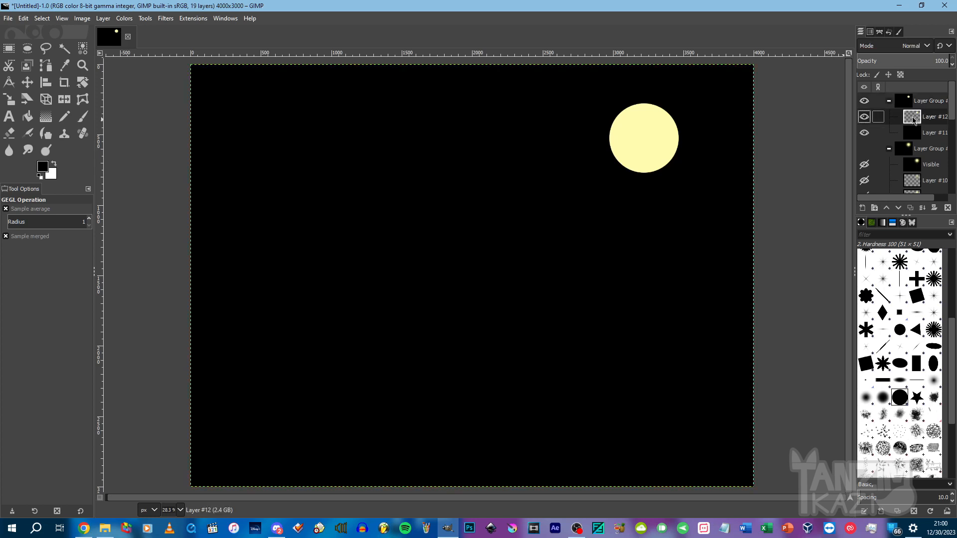
pyautogui.click(926, 46)
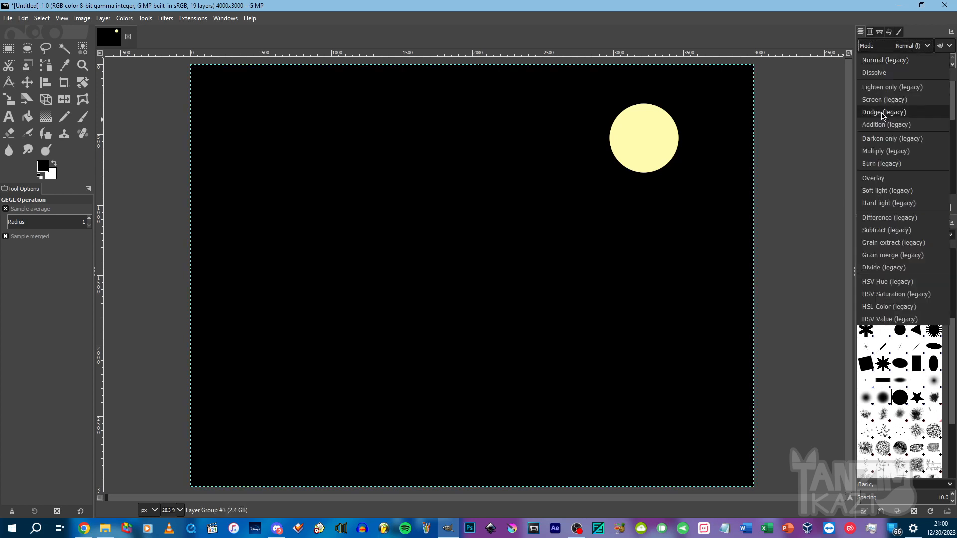
pyautogui.click(879, 123)
# Apply a Gaussian Blur with equal X and Y sizes to the colorized sun copy in the top group.
pyautogui.click(912, 117)
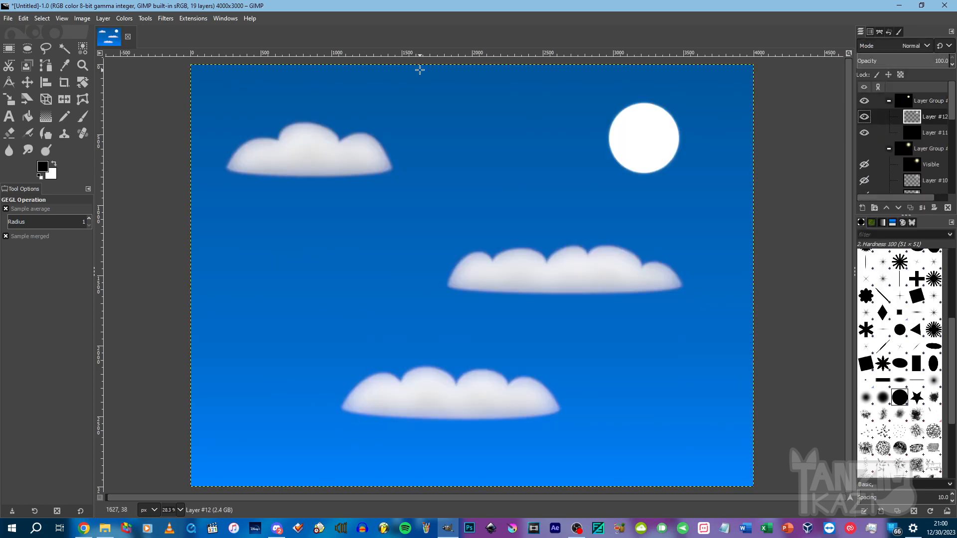
pyautogui.click(165, 19)
pyautogui.moveTo(209, 90)
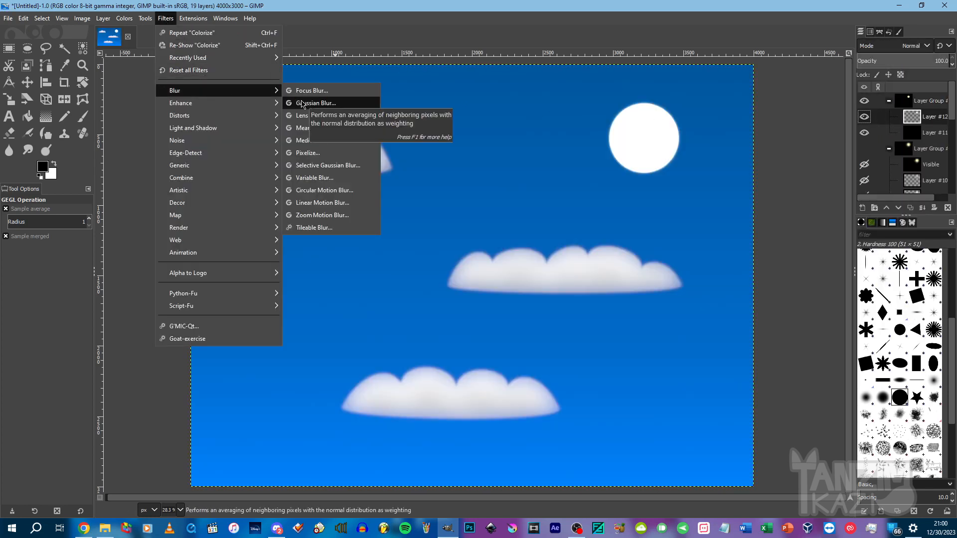
pyautogui.click(303, 104)
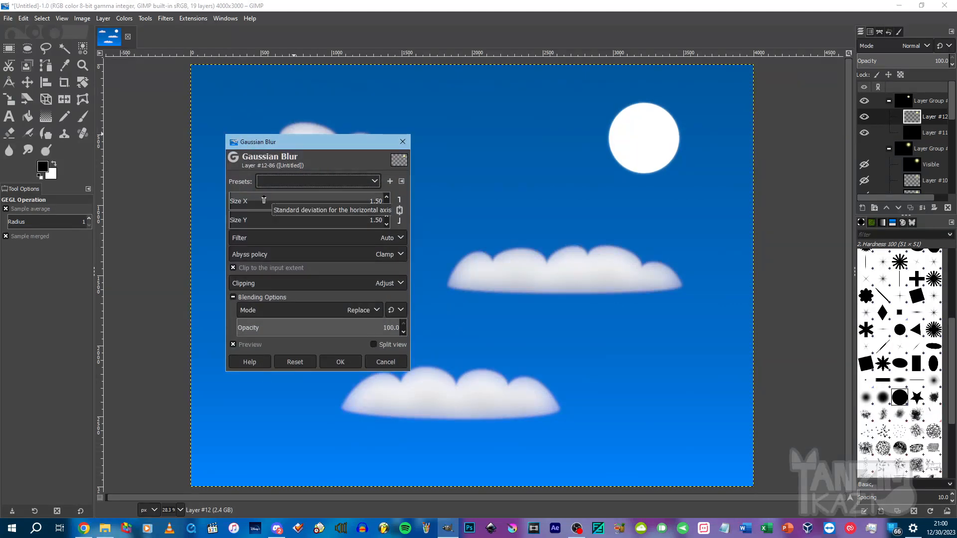
pyautogui.moveTo(264, 202); pyautogui.dragTo(306, 205)
pyautogui.click(344, 367)
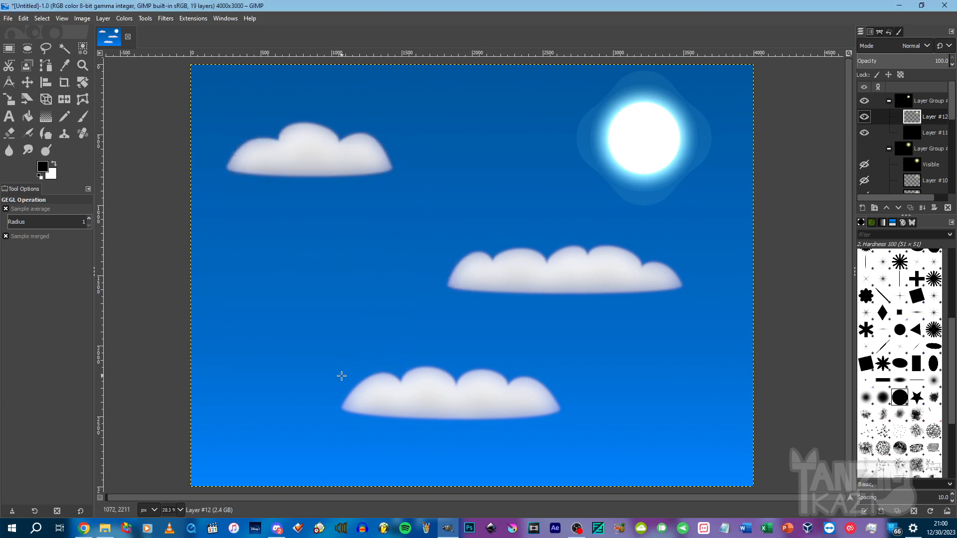
# Duplicate the blurred sun copy and apply a Gaussian Blur of about 100.64 in X and Y to the duplicate.
pyautogui.click(915, 212)
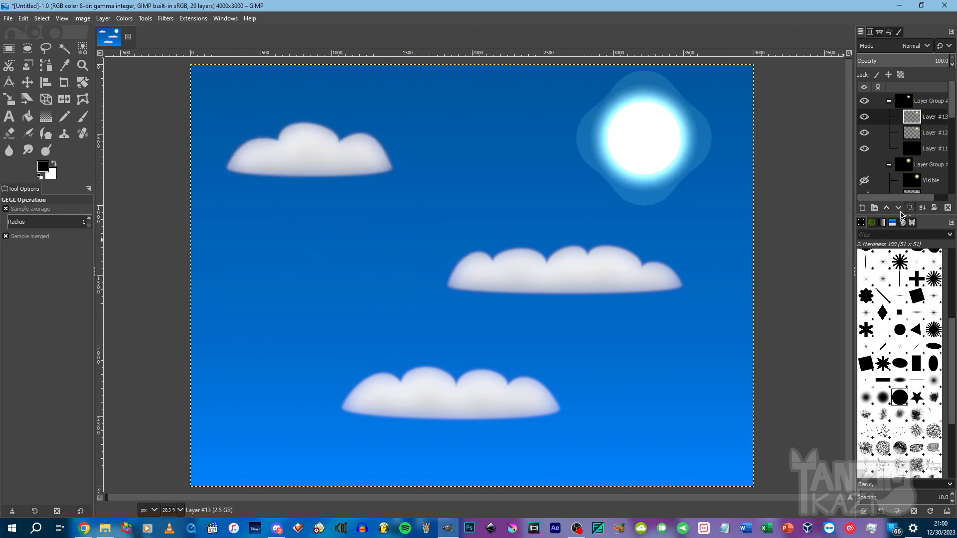
pyautogui.click(166, 19)
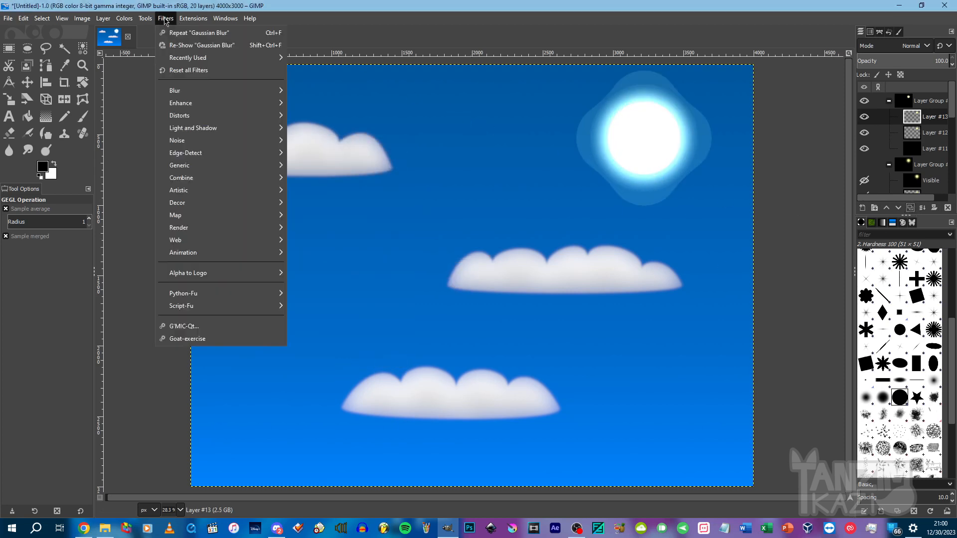
pyautogui.click(167, 46)
pyautogui.moveTo(282, 199); pyautogui.dragTo(385, 209)
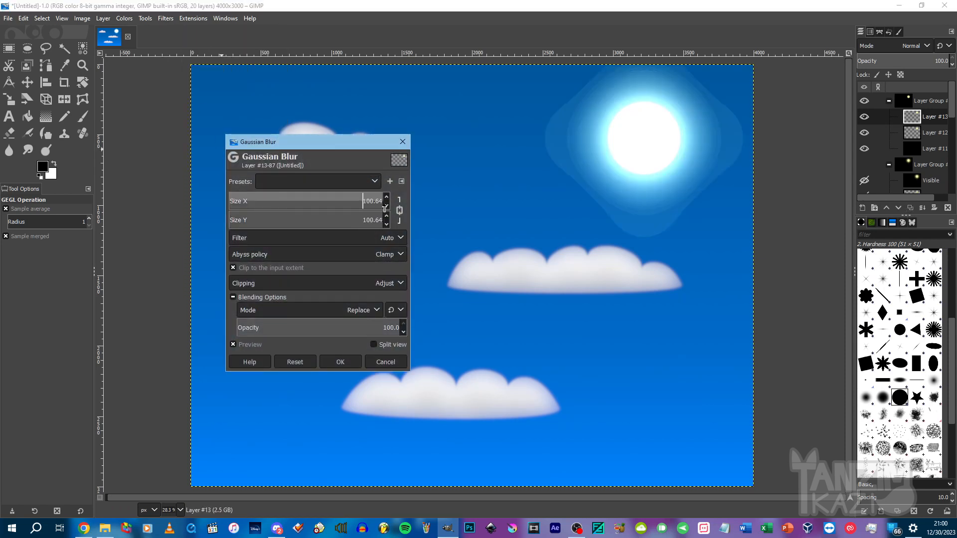
pyautogui.click(342, 363)
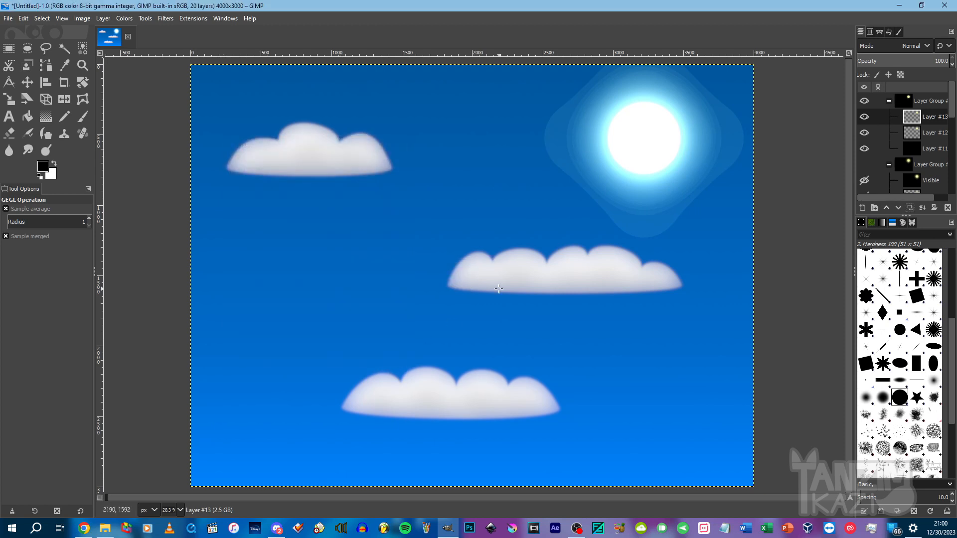
# Duplicate the newest glow layer and apply a Gaussian Blur of about 199.76 in X and Y to the copy.
pyautogui.click(910, 207)
pyautogui.click(165, 18)
pyautogui.click(211, 46)
pyautogui.moveTo(302, 198); pyautogui.dragTo(430, 203)
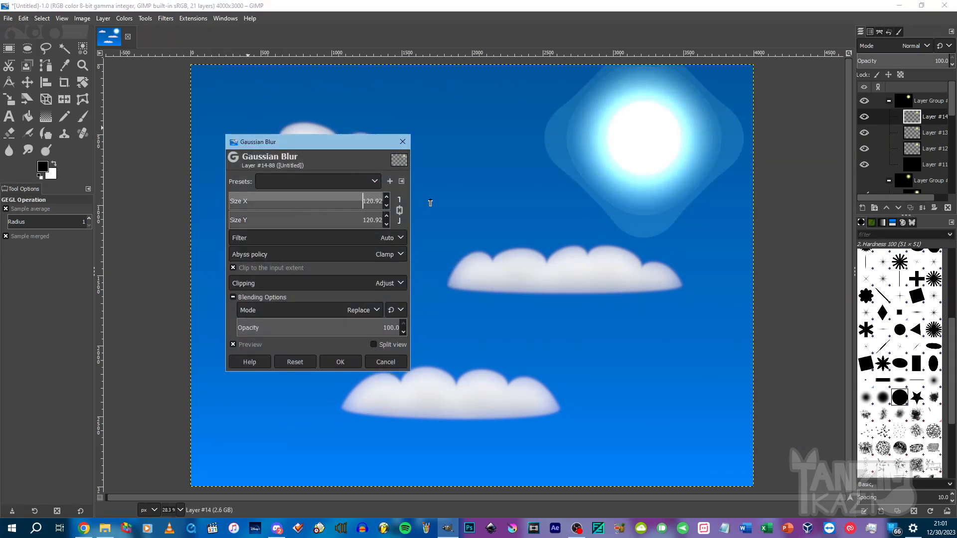
pyautogui.moveTo(521, 204); pyautogui.dragTo(539, 205)
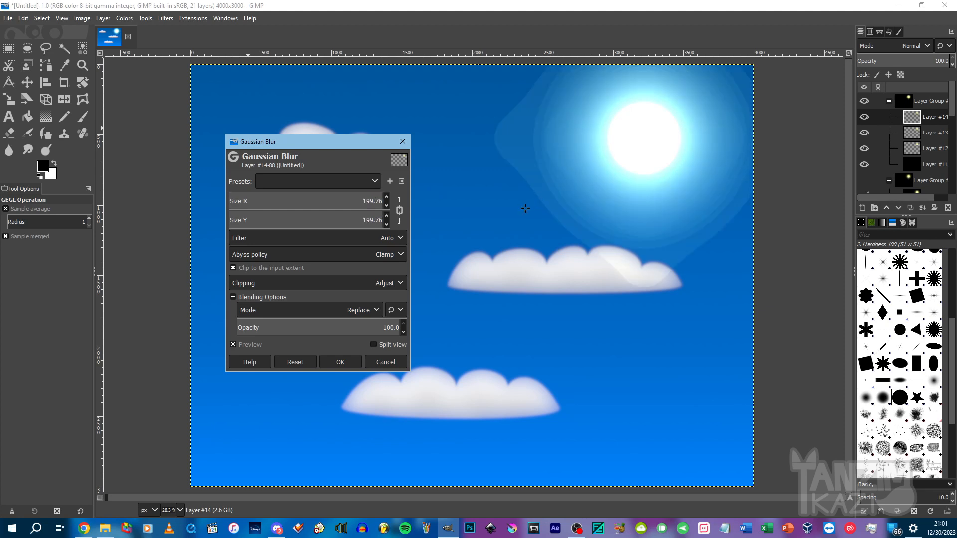
pyautogui.click(341, 363)
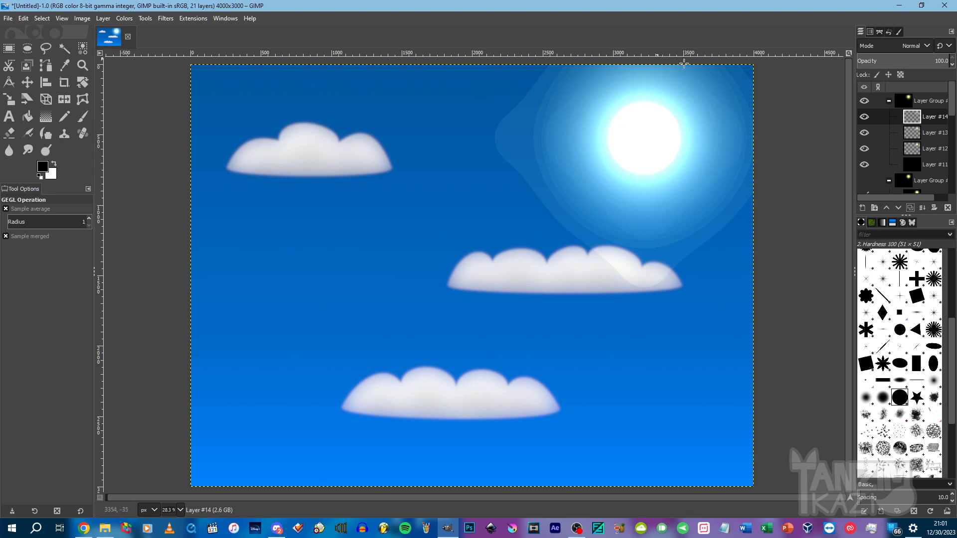
# Check the glow layers in Layer Group #3 by toggling their visibility and set Layer #13's opacity to about 36.
pyautogui.click(865, 133)
pyautogui.click(864, 148)
pyautogui.click(864, 117)
pyautogui.click(865, 116)
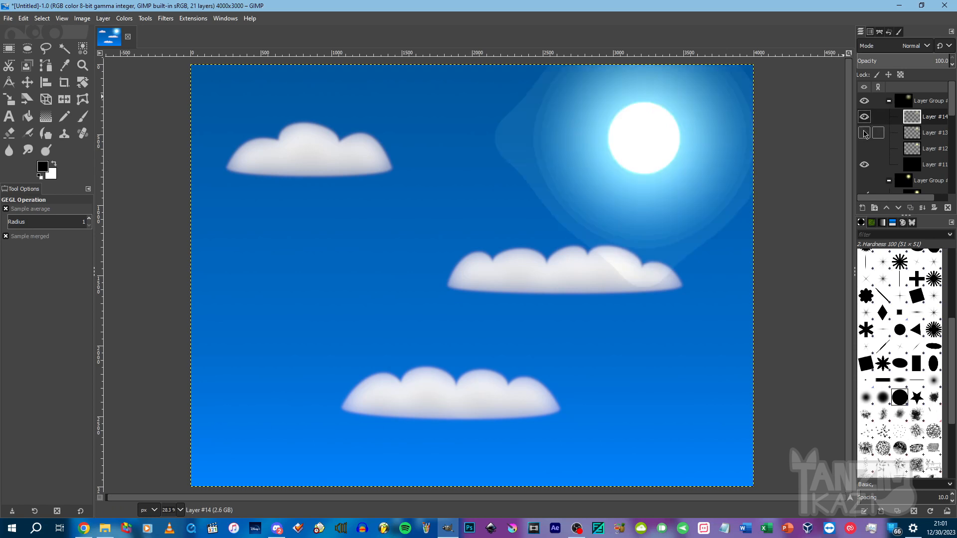
pyautogui.click(915, 134)
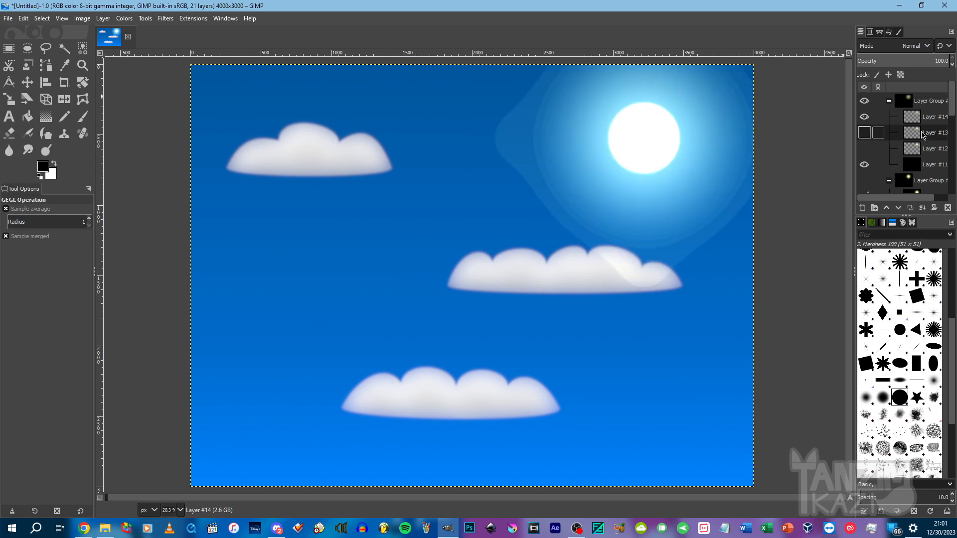
pyautogui.click(865, 133)
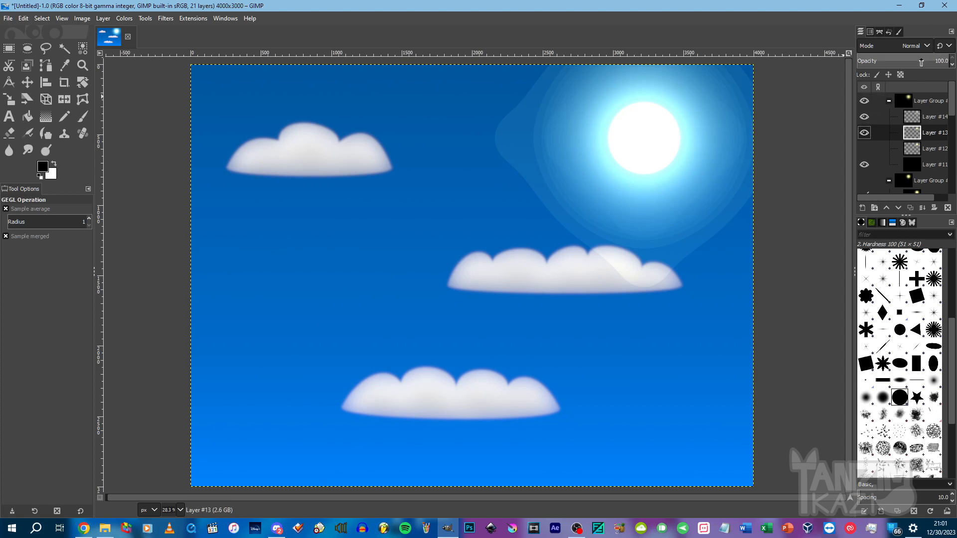
pyautogui.moveTo(920, 61); pyautogui.dragTo(901, 65)
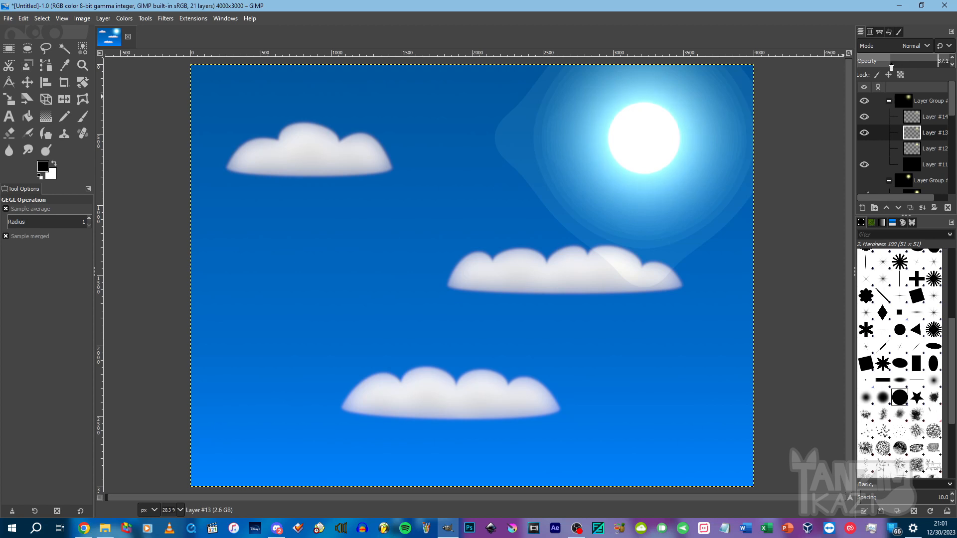
# Show Layer #12 again and reduce its opacity to about 32.
pyautogui.click(864, 149)
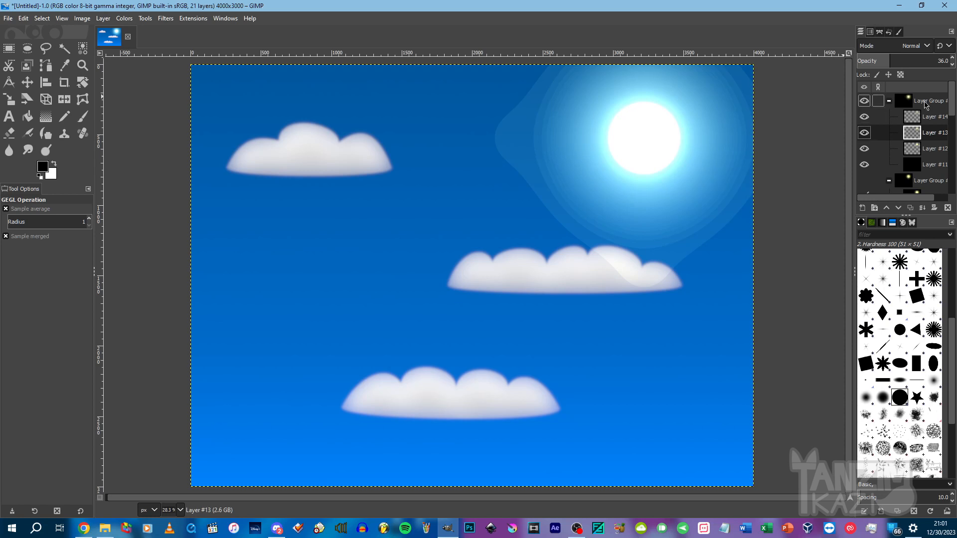
pyautogui.click(933, 149)
pyautogui.moveTo(929, 61); pyautogui.dragTo(903, 68)
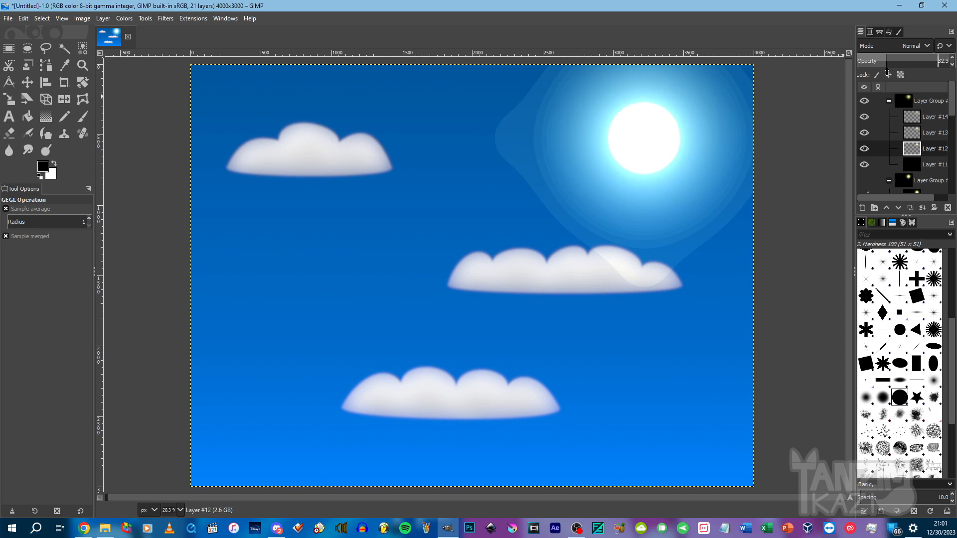
# Set the top layer group's mode to Normal (legacy) and create a new layer from visible above Layer #14 inside it.
pyautogui.click(881, 102)
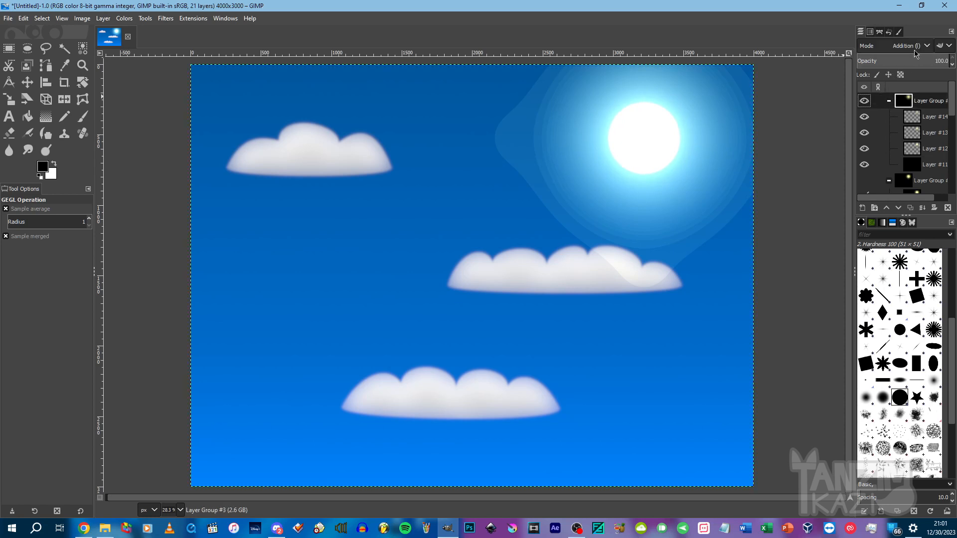
pyautogui.click(915, 47)
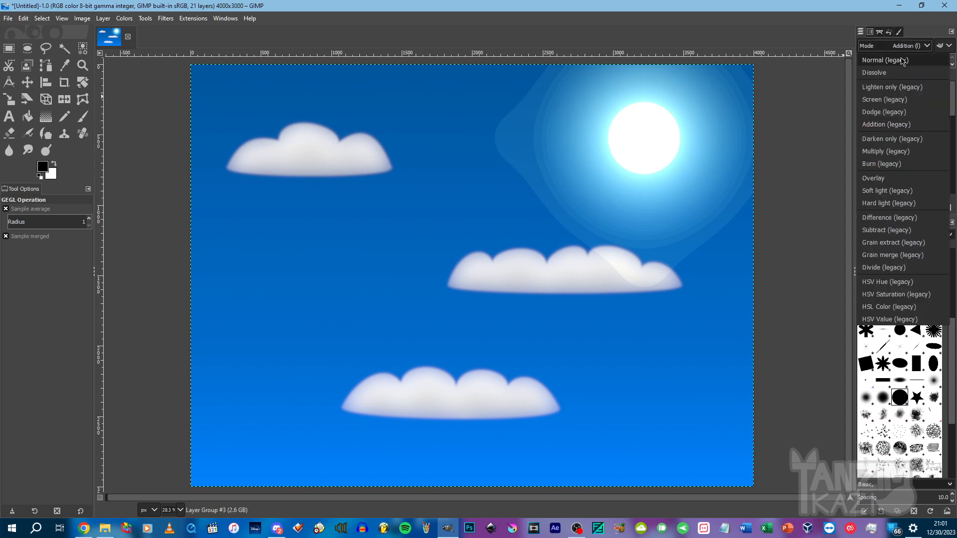
pyautogui.click(902, 60)
pyautogui.rightClick(919, 120)
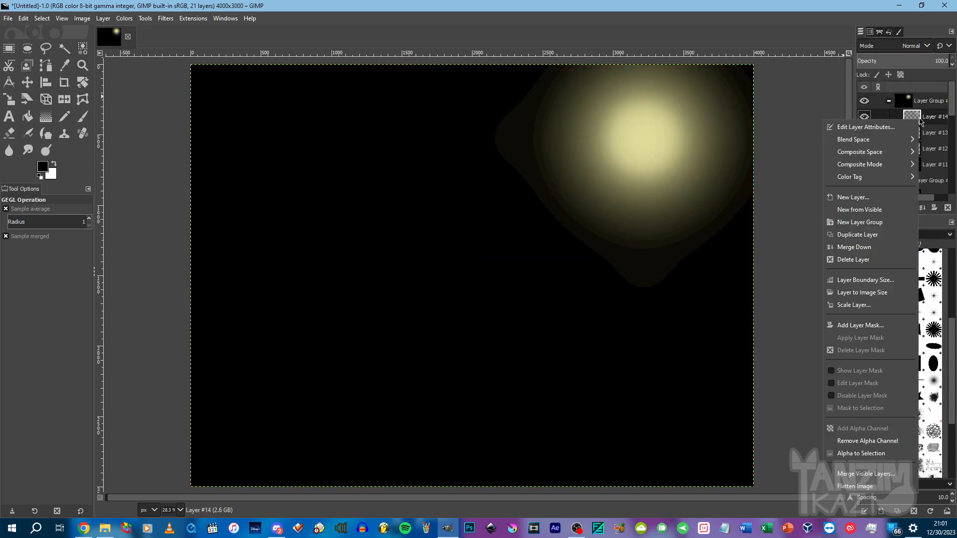
pyautogui.click(879, 212)
# Apply a Gaussian Blur of about 55.91 in X and Y to the new merged glow layer.
pyautogui.click(166, 18)
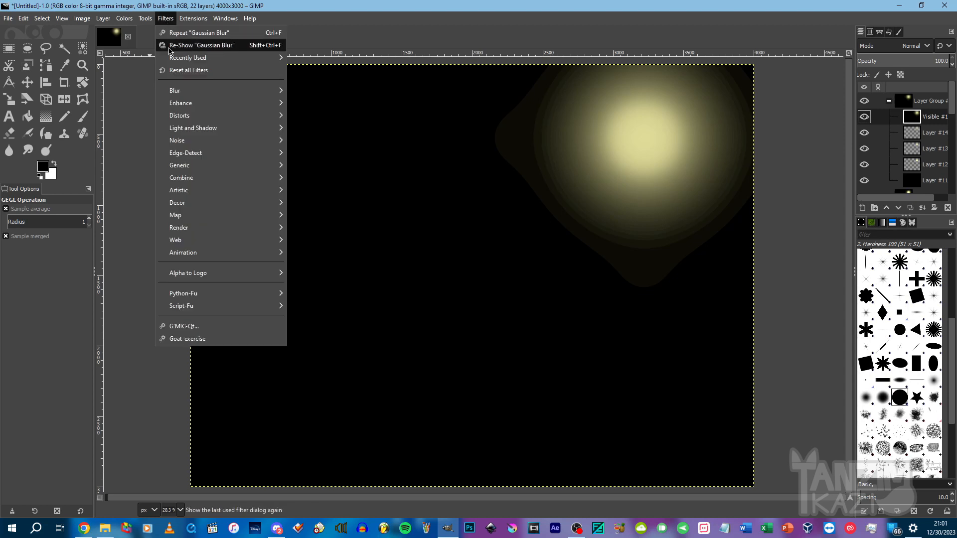
pyautogui.click(185, 45)
pyautogui.moveTo(266, 200); pyautogui.dragTo(311, 201)
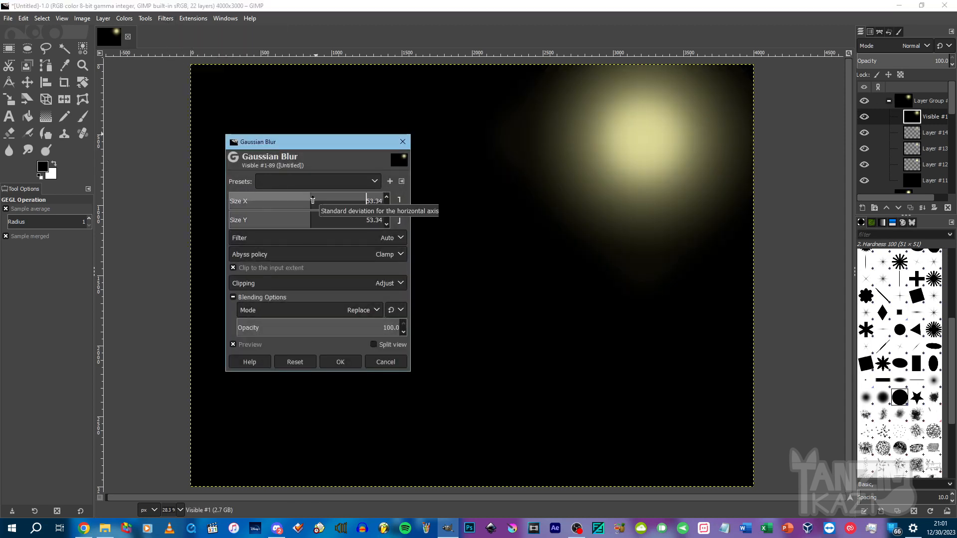
pyautogui.moveTo(311, 201); pyautogui.dragTo(315, 201)
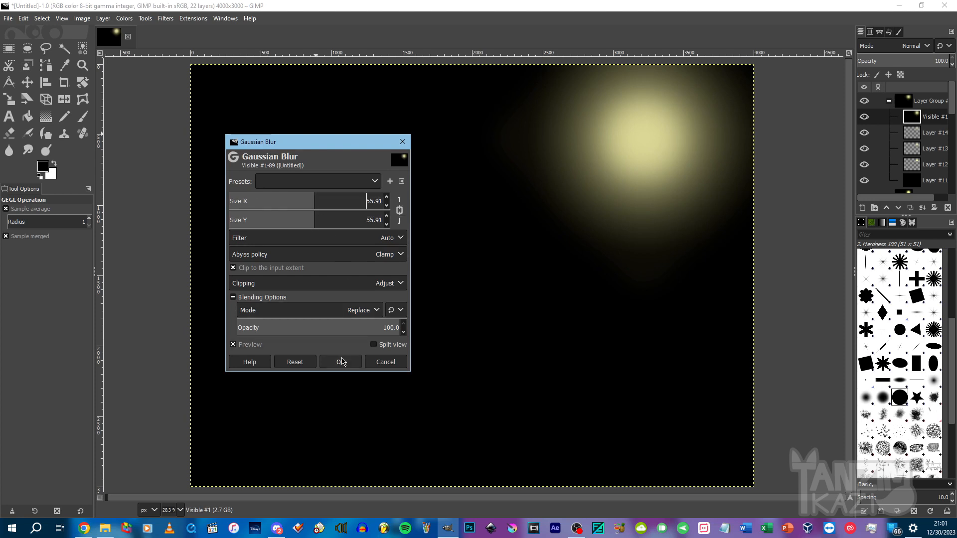
pyautogui.click(342, 362)
# Set the top layer group's mode back to Addition (legacy) and collapse the expanded layer groups.
pyautogui.click(928, 102)
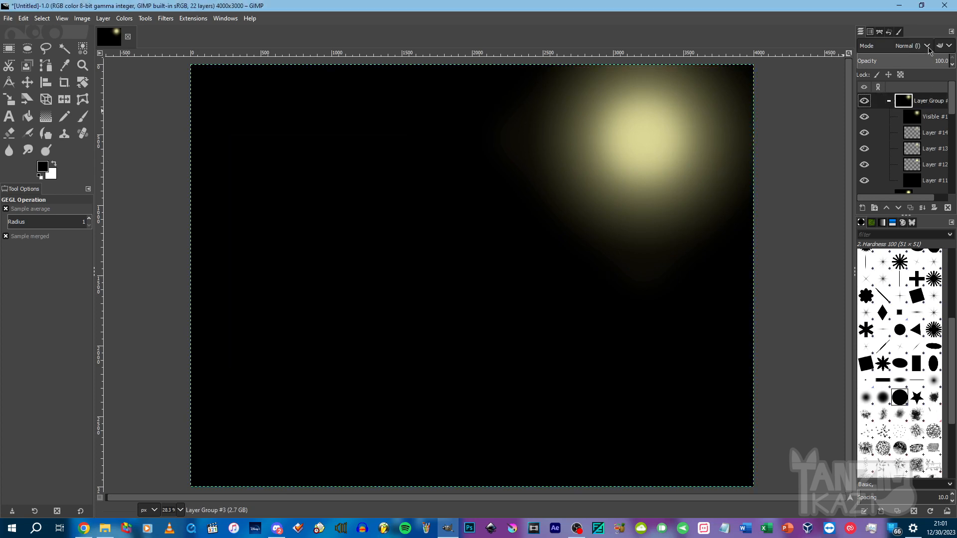
pyautogui.click(925, 46)
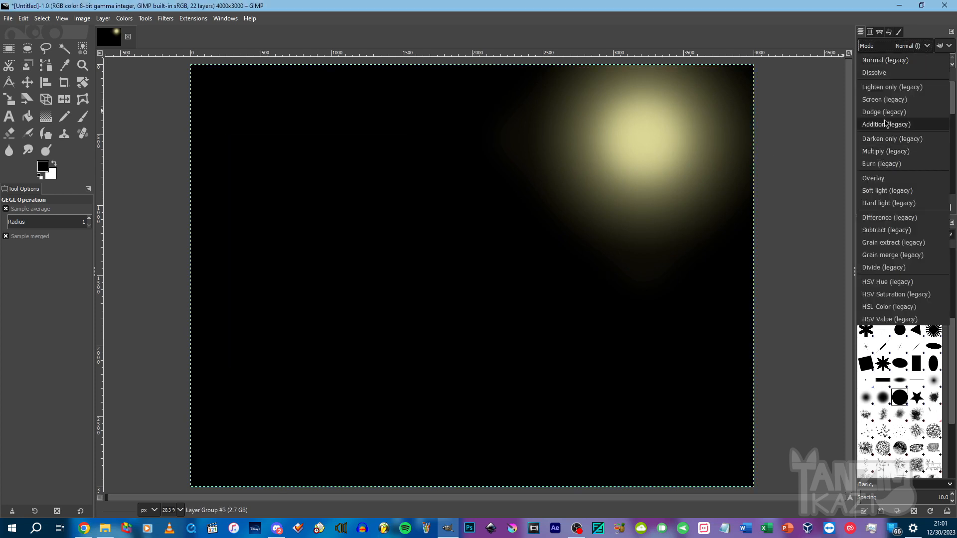
pyautogui.click(885, 125)
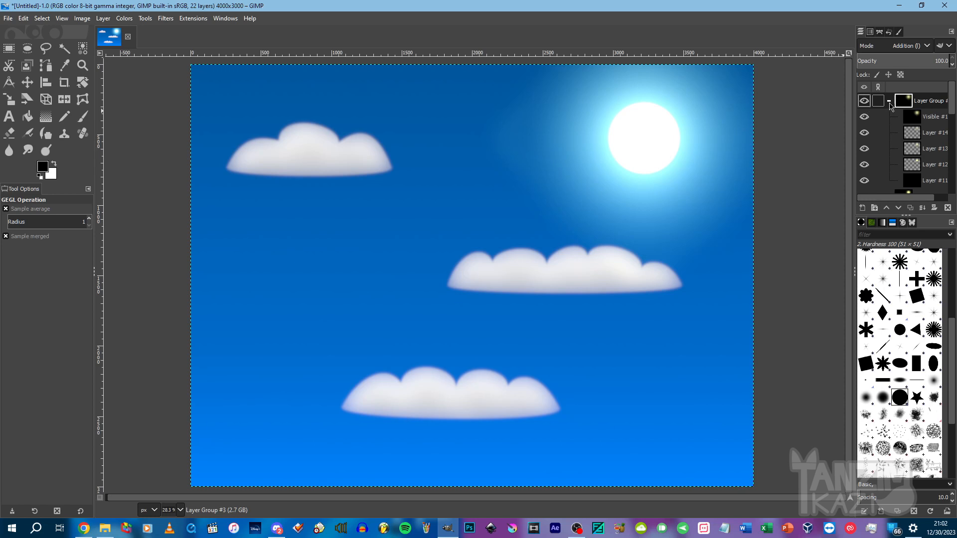
pyautogui.click(890, 102)
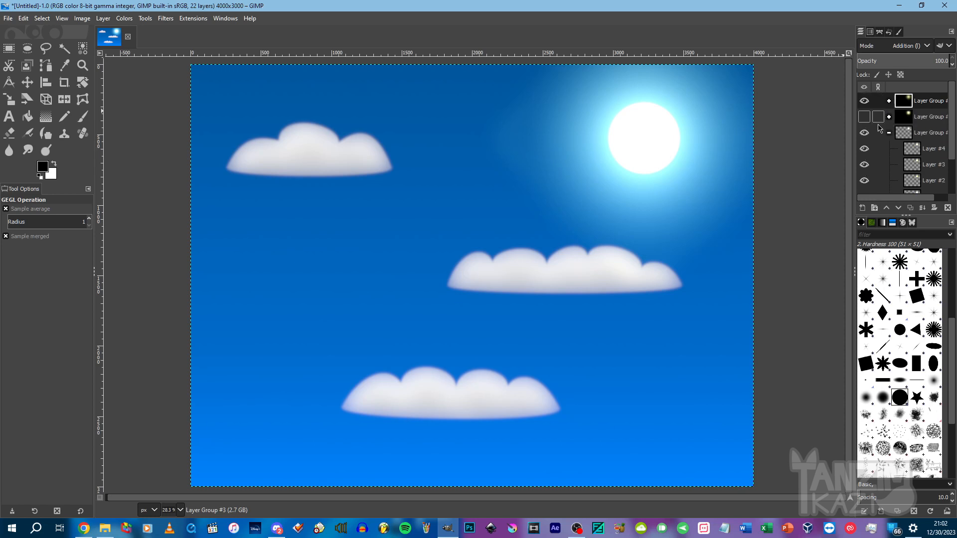
pyautogui.click(890, 133)
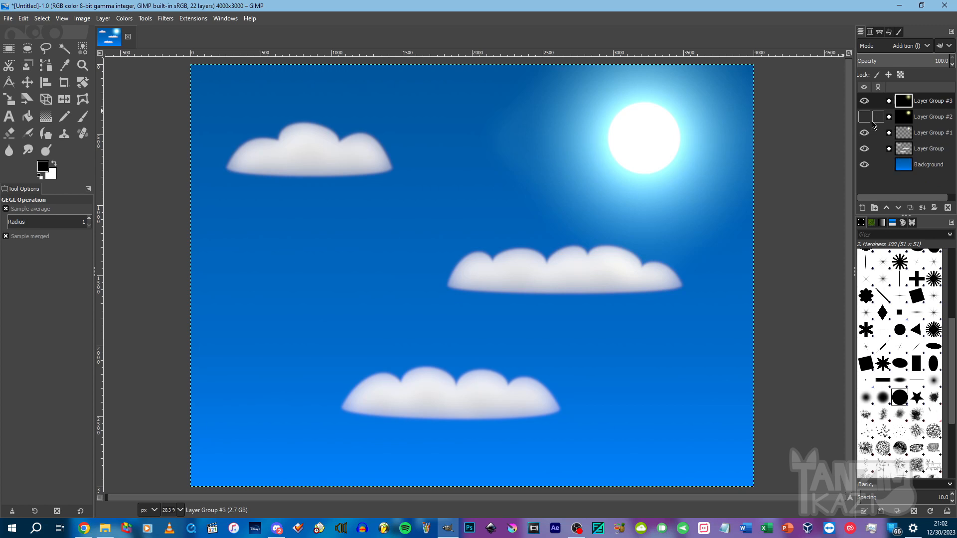
# Compare the sun's glow with Layer Group #2 and Layer Group #3 shown separately and together.
pyautogui.click(865, 101)
pyautogui.click(868, 117)
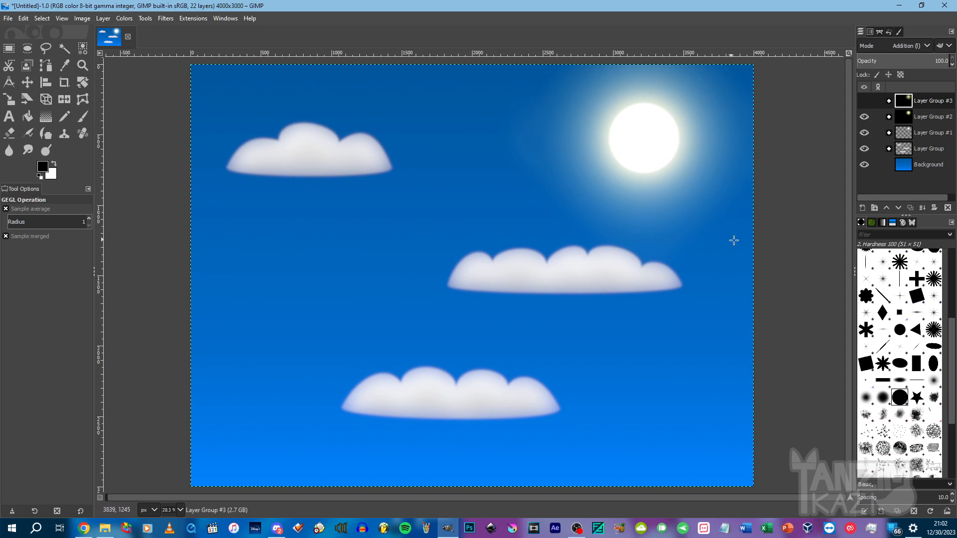
pyautogui.click(865, 117)
pyautogui.click(867, 103)
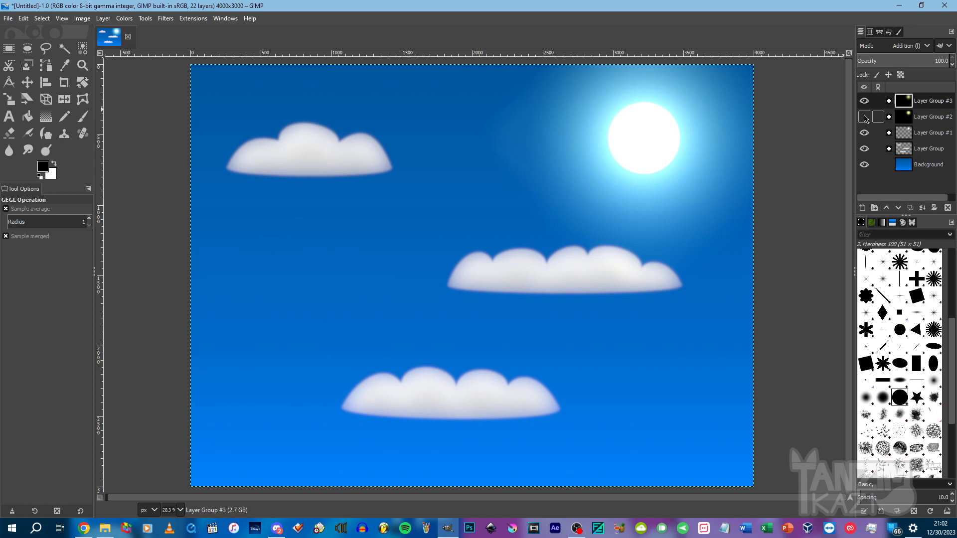
pyautogui.click(865, 118)
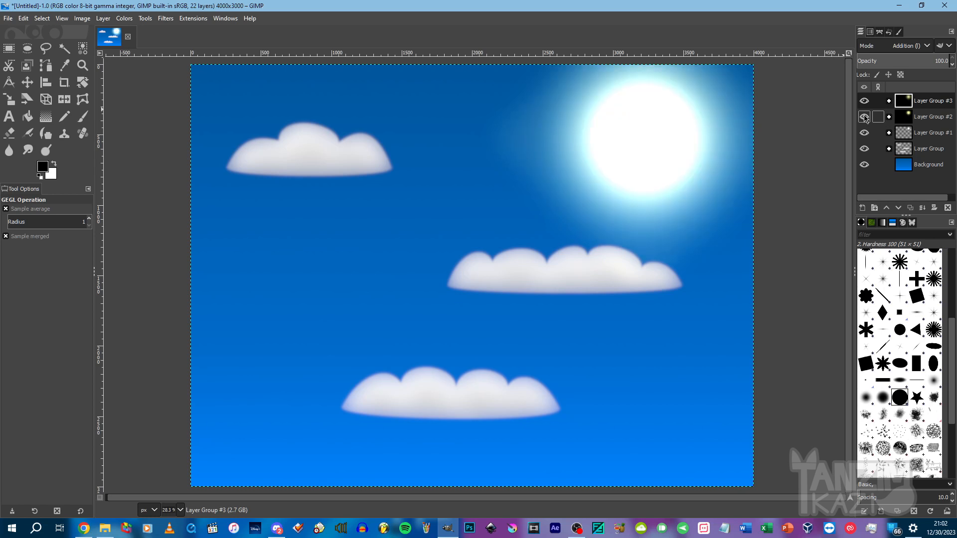
pyautogui.click(865, 117)
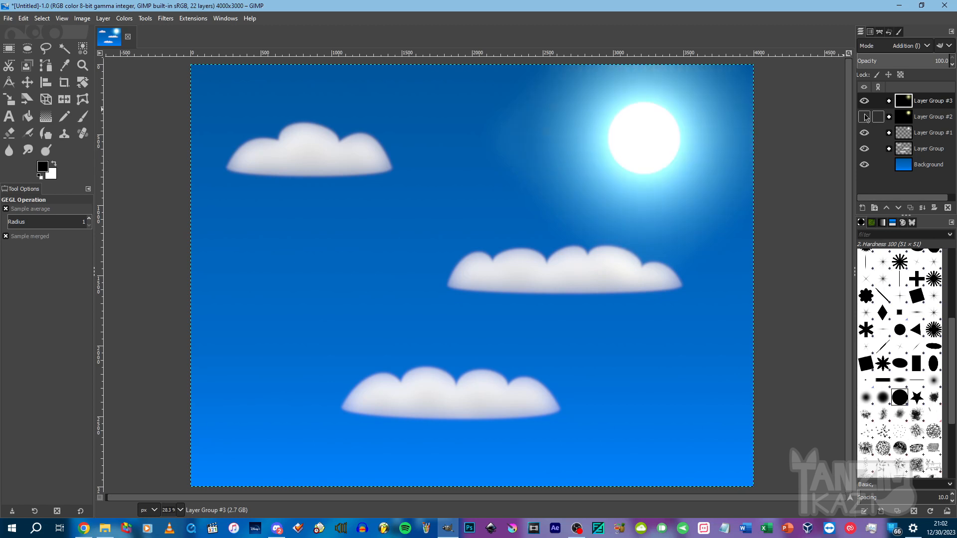
# Hide Layer Group #3 and, inside Layer Group #1, hide Layers #2, #3 and #4, leaving Layer #1 visible.
pyautogui.click(864, 101)
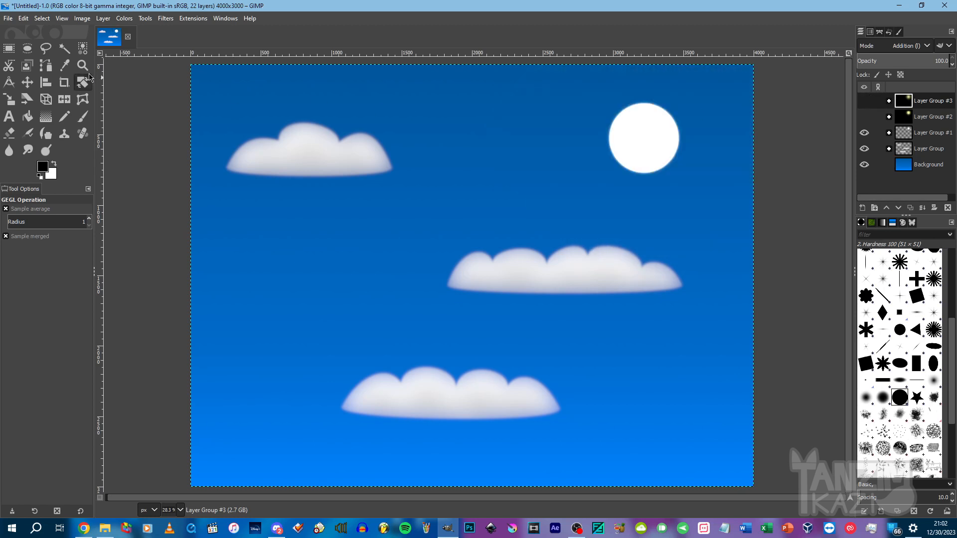
pyautogui.click(888, 132)
pyautogui.scroll(-2, 890, 140)
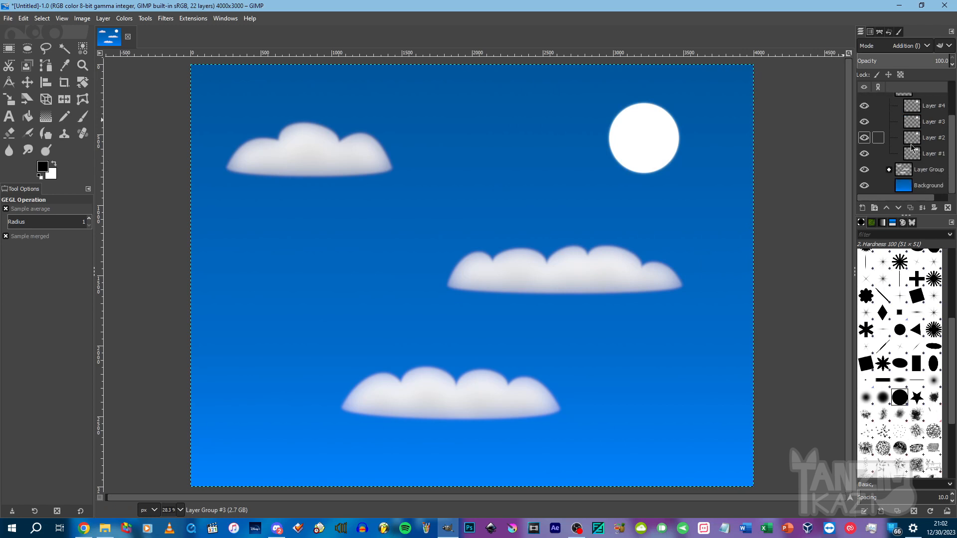
pyautogui.click(865, 155)
pyautogui.click(865, 139)
pyautogui.click(865, 123)
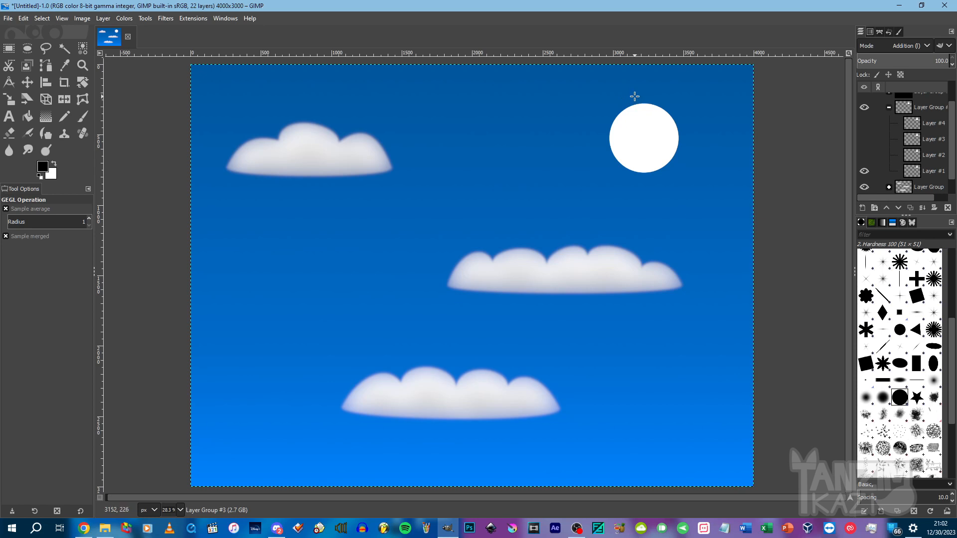
# Select a 2×2 px area at 3219, 278 on the sun's top edge and place a vertical guide through its middle.
pyautogui.press('z')
pyautogui.moveTo(630, 90); pyautogui.dragTo(655, 130)
pyautogui.moveTo(381, 144); pyautogui.dragTo(636, 271)
pyautogui.moveTo(301, 158); pyautogui.dragTo(521, 309)
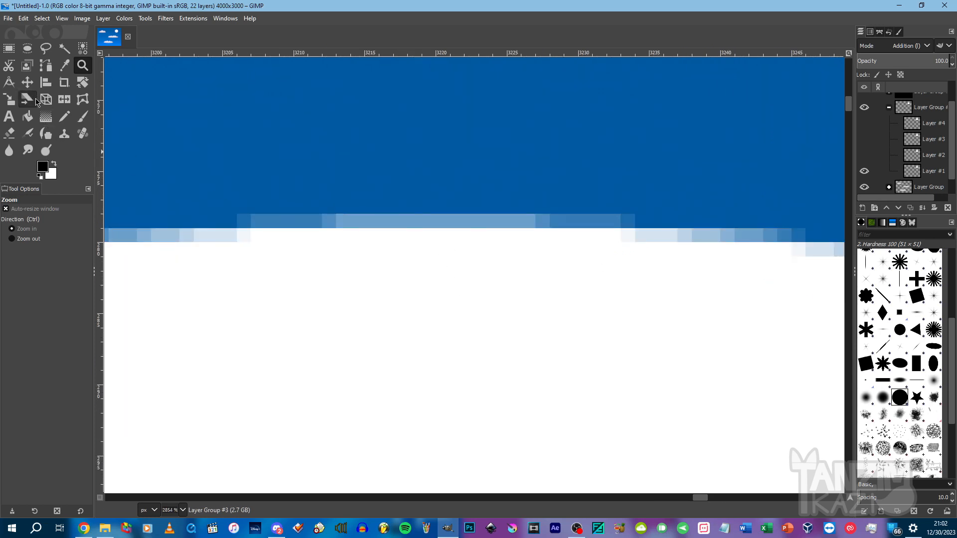
pyautogui.press('r')
pyautogui.moveTo(322, 214); pyautogui.dragTo(450, 239)
pyautogui.moveTo(100, 245); pyautogui.dragTo(435, 263)
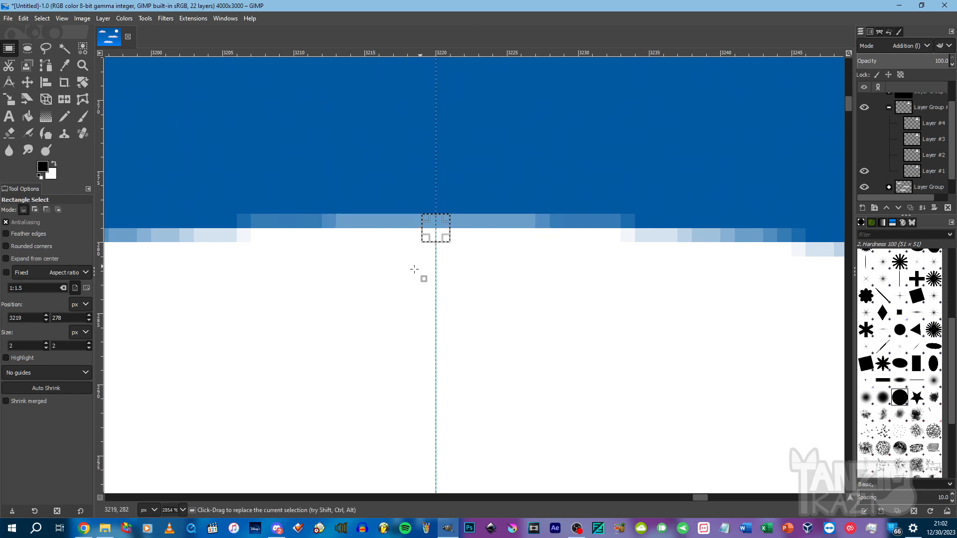
# Replace the selection with a one-pixel-wide rectangle covering the outermost pixel run on the sun's left edge.
pyautogui.scroll(-3, 409, 277)
pyautogui.hscroll(-6, 316, 256)
pyautogui.hscroll(-10, 538, 269)
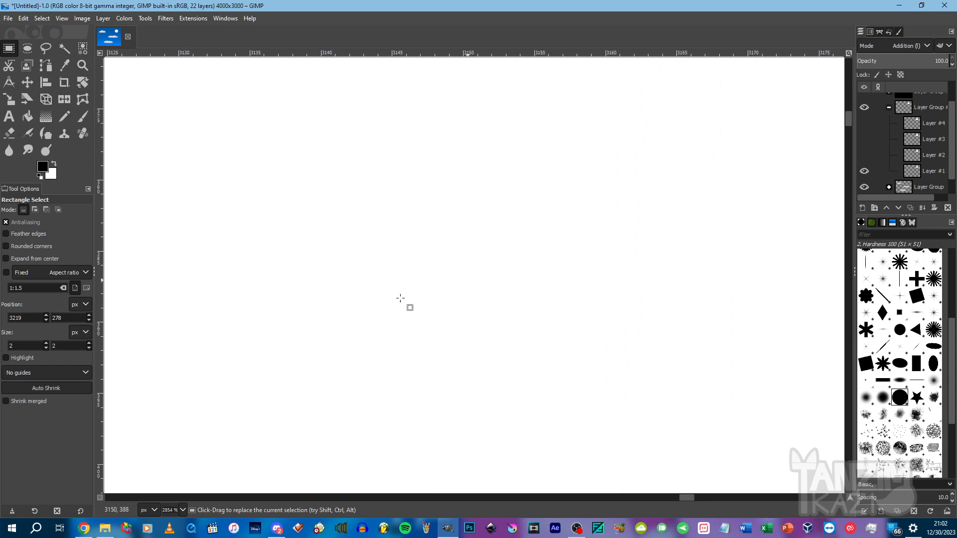
pyautogui.scroll(-2, 288, 318)
pyautogui.hscroll(-6, 561, 291)
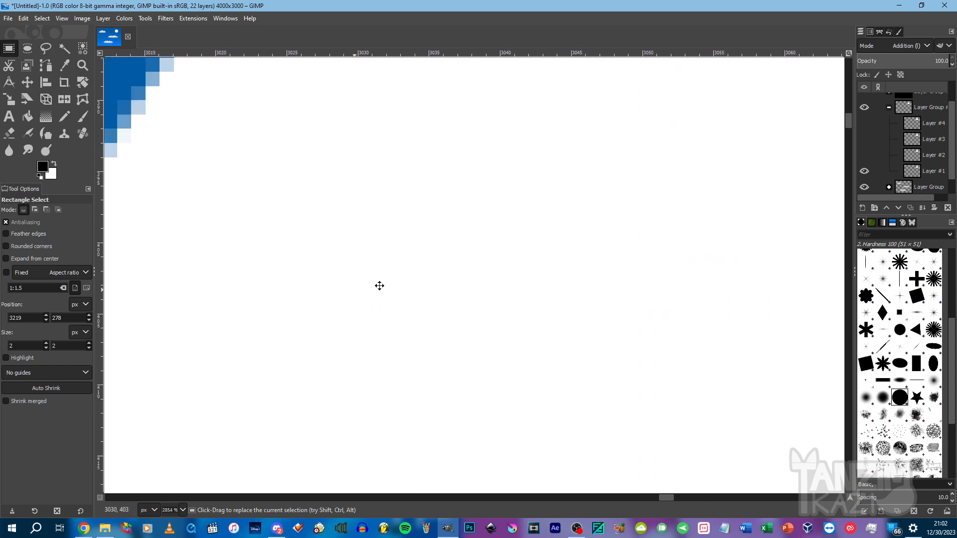
pyautogui.scroll(-2, 513, 235)
pyautogui.scroll(-10, 436, 246)
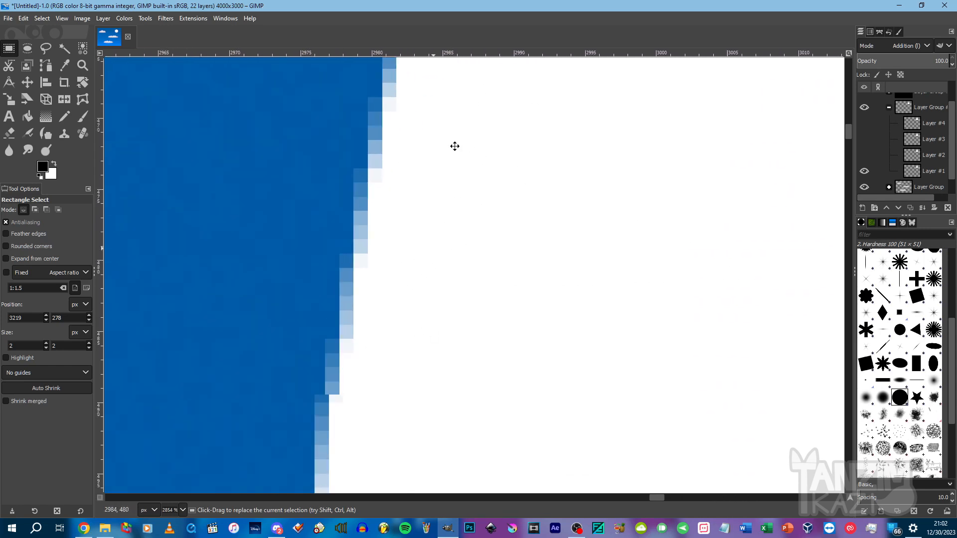
pyautogui.hscroll(-2, 381, 372)
pyautogui.scroll(2, 315, 429)
pyautogui.hscroll(1, 315, 429)
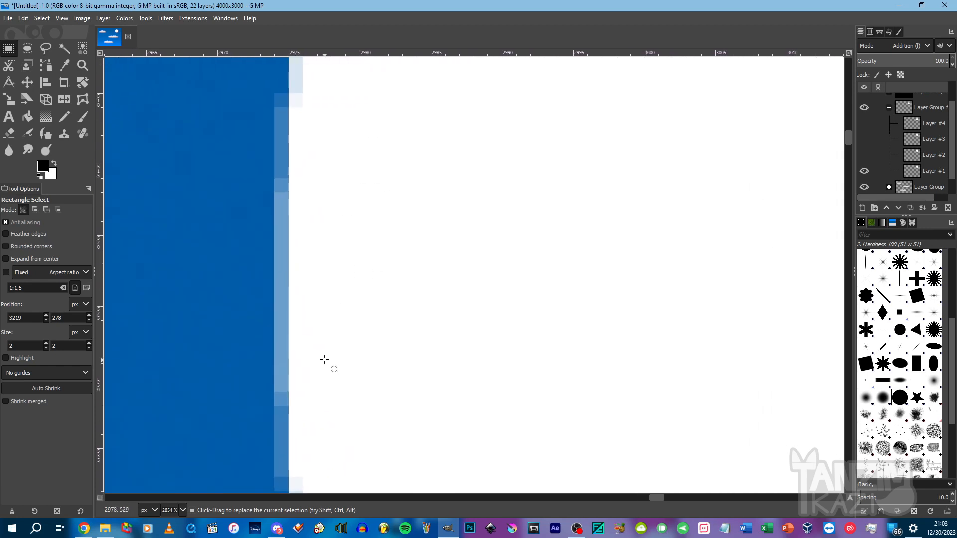
pyautogui.hotkey('ctrl', 'shift', 'a')
pyautogui.moveTo(269, 183); pyautogui.dragTo(283, 412)
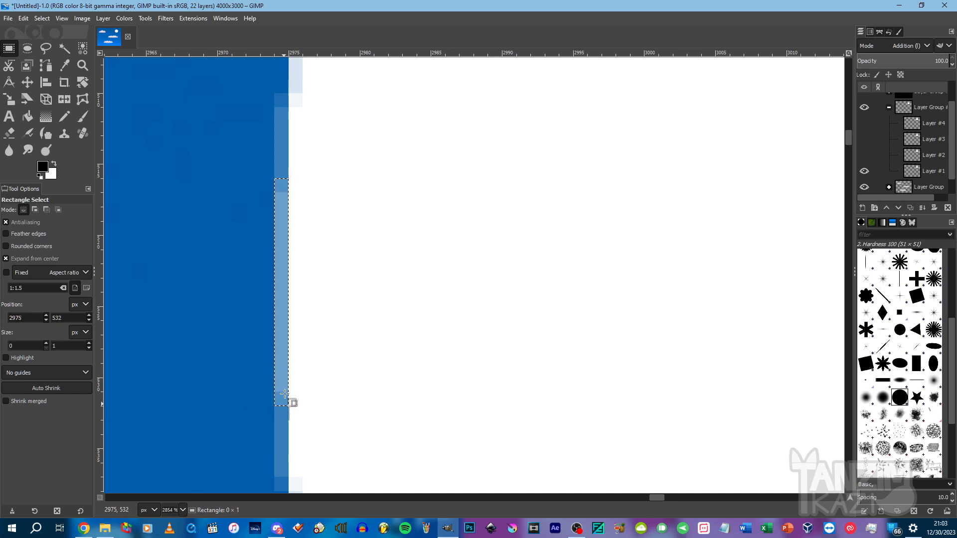
# Shrink the selection to 1×2 px at 2974, 523, place a horizontal guide through its middle, and clear the selection.
pyautogui.moveTo(279, 412); pyautogui.dragTo(296, 305)
pyautogui.moveTo(310, 52); pyautogui.dragTo(309, 291)
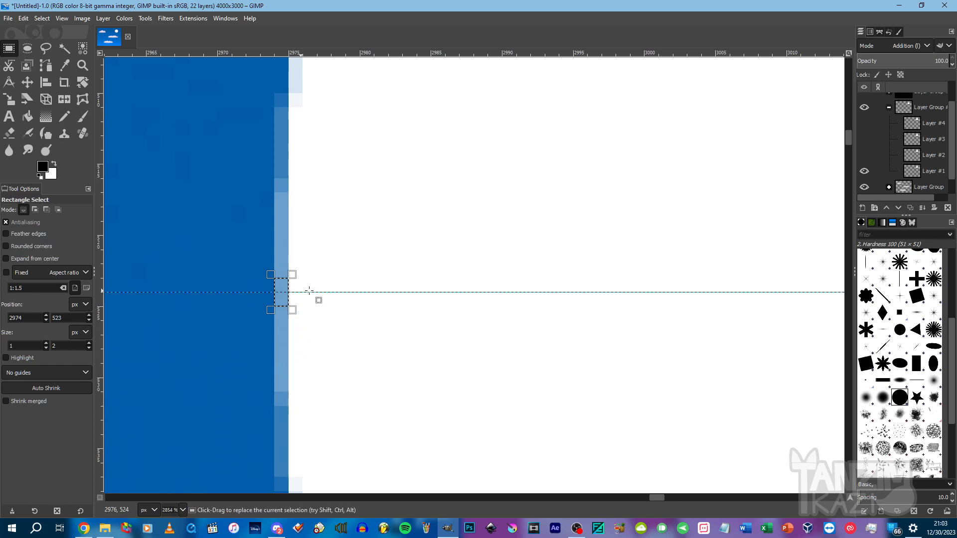
pyautogui.scroll(-12, 309, 291)
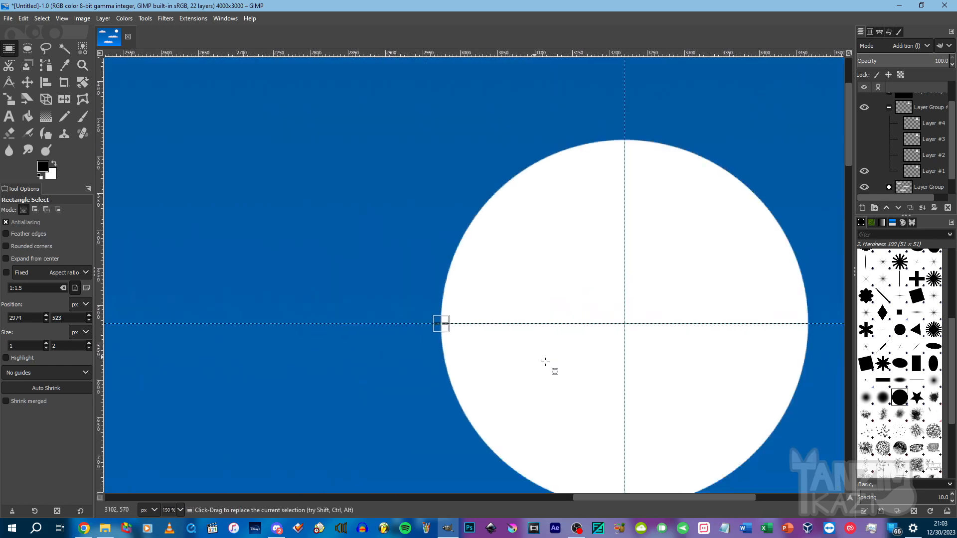
pyautogui.moveTo(633, 359); pyautogui.dragTo(543, 296)
pyautogui.hotkey('ctrl', 'shift', 'a')
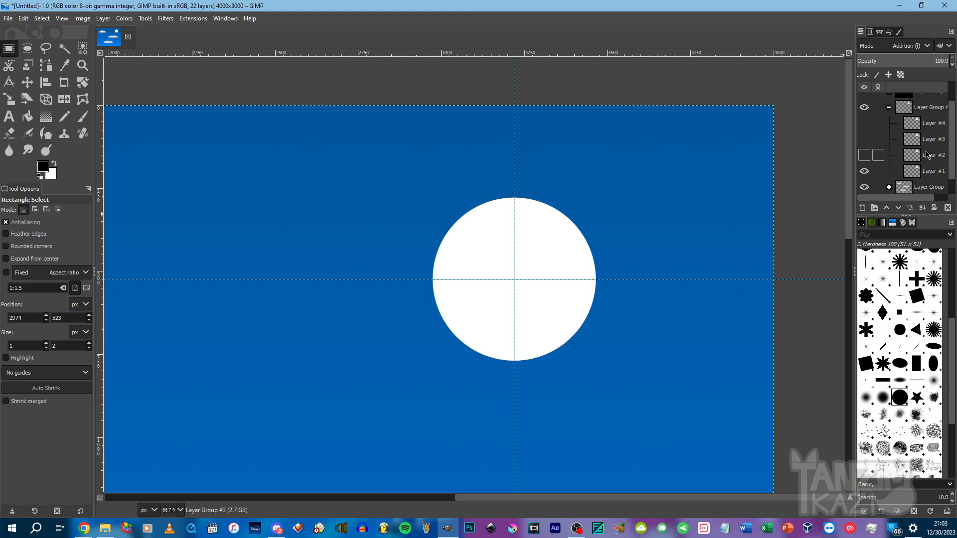
pyautogui.scroll(2, 931, 151)
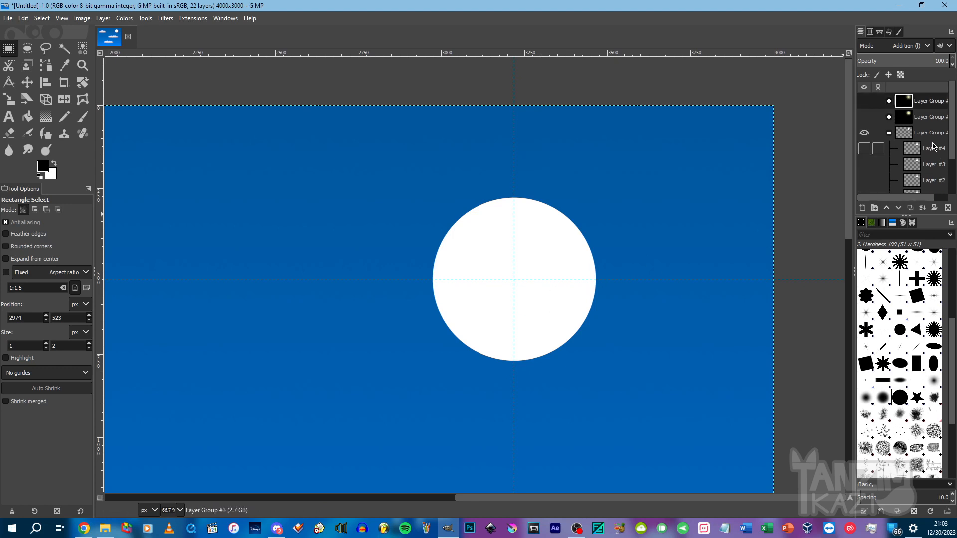
# Collapse Layer Group #1 and create a new transparent 4000×3000 px layer above the Background layer.
pyautogui.click(889, 133)
pyautogui.click(869, 135)
pyautogui.click(870, 135)
pyautogui.click(882, 164)
pyautogui.click(866, 209)
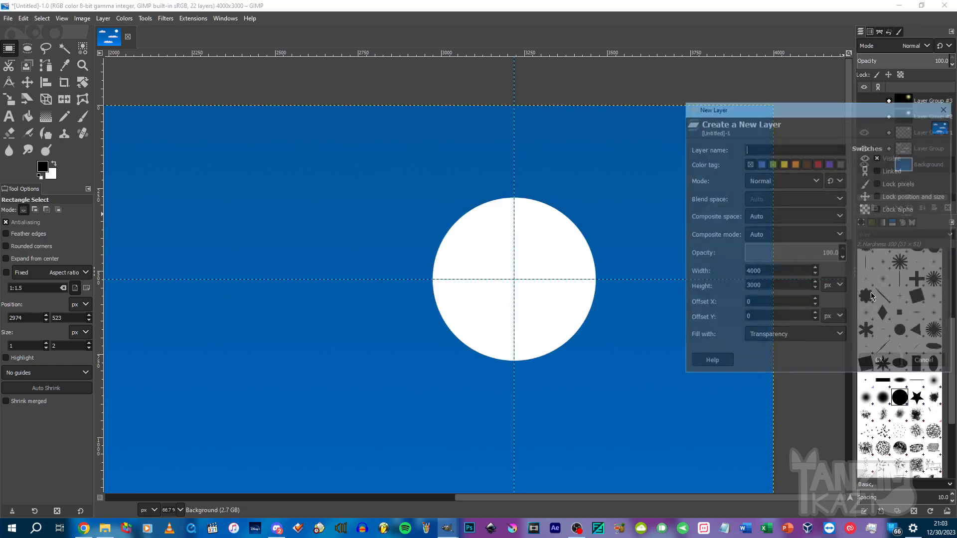
pyautogui.click(880, 362)
# Raise the new layer to the top of the layer stack and bucket-fill it with black.
pyautogui.click(886, 209)
pyautogui.click(887, 208)
pyautogui.click(887, 208)
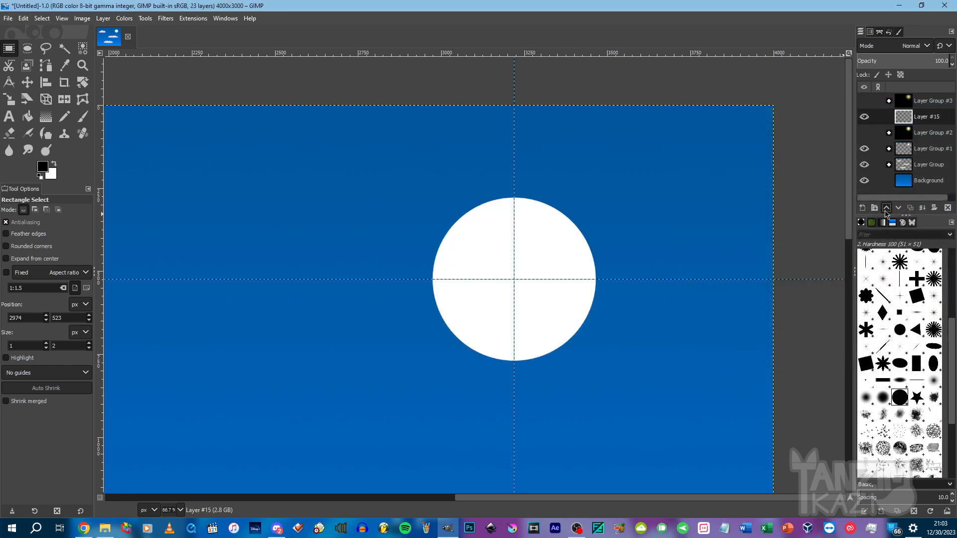
pyautogui.click(886, 208)
pyautogui.hotkey('shift', 'b')
pyautogui.click(203, 154)
# Paint a white dot with the Hardness 100 paintbrush at size 9 on the intersection of the two guides.
pyautogui.press('p')
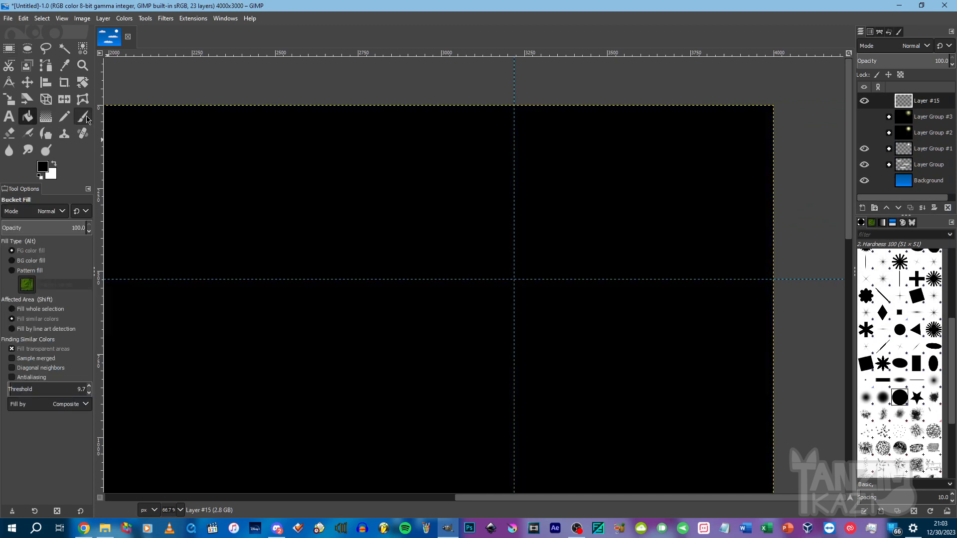
pyautogui.moveTo(24, 262); pyautogui.dragTo(2, 262)
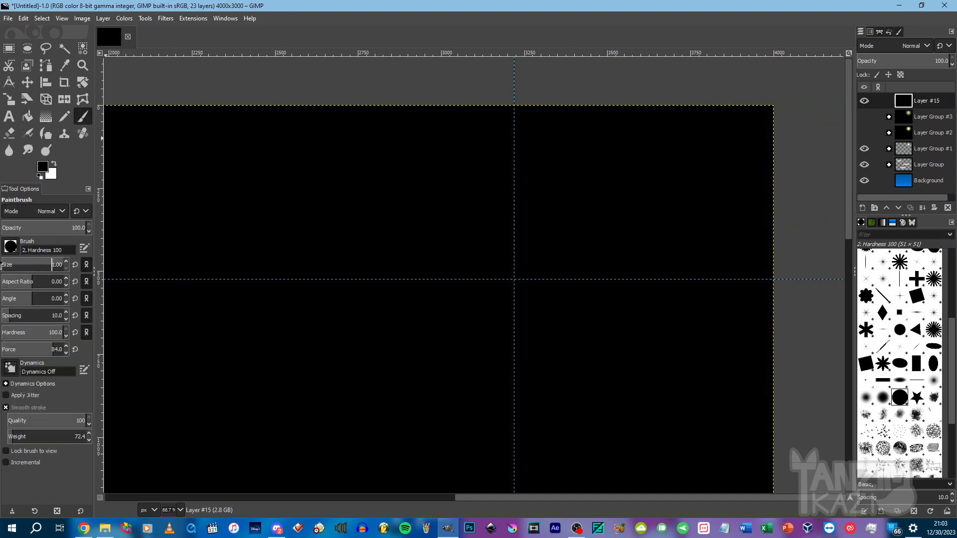
pyautogui.click(61, 264)
pyautogui.click(66, 262)
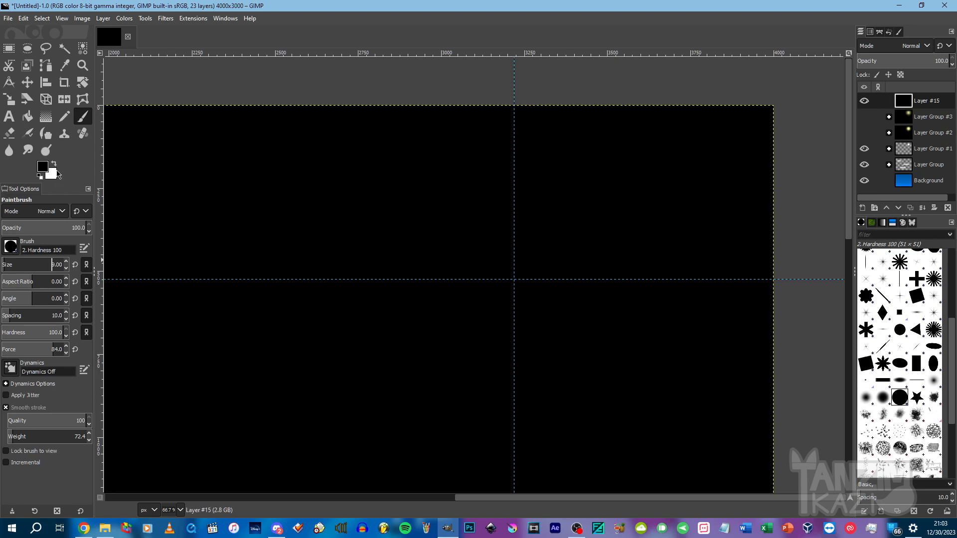
pyautogui.click(54, 163)
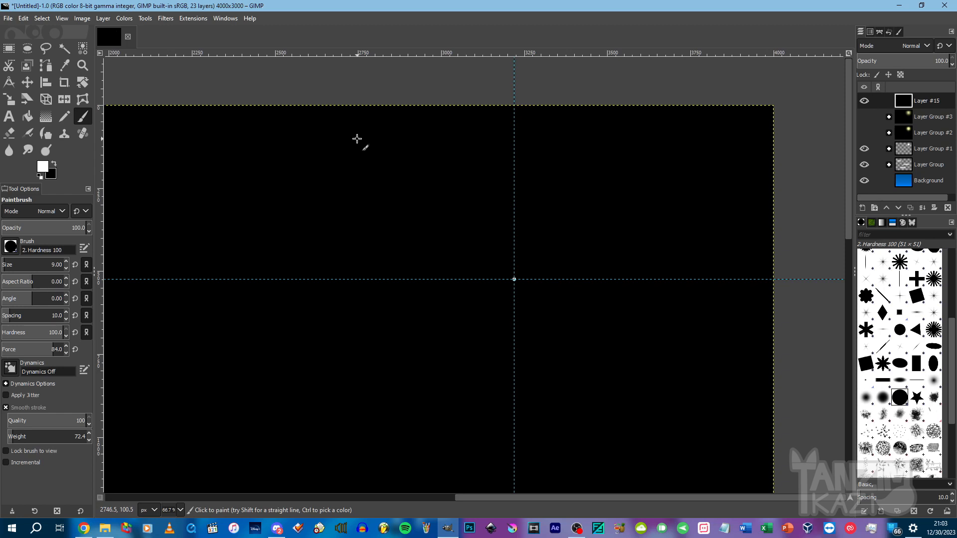
# Remove all guides from the image.
pyautogui.scroll(-3, 354, 141)
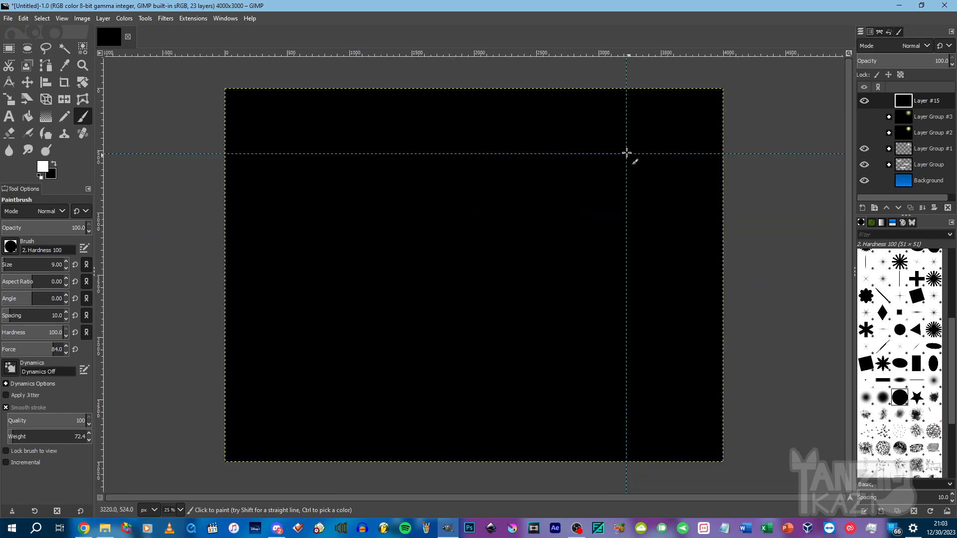
pyautogui.click(85, 20)
pyautogui.click(88, 21)
pyautogui.click(90, 23)
pyautogui.moveTo(133, 284)
pyautogui.click(227, 323)
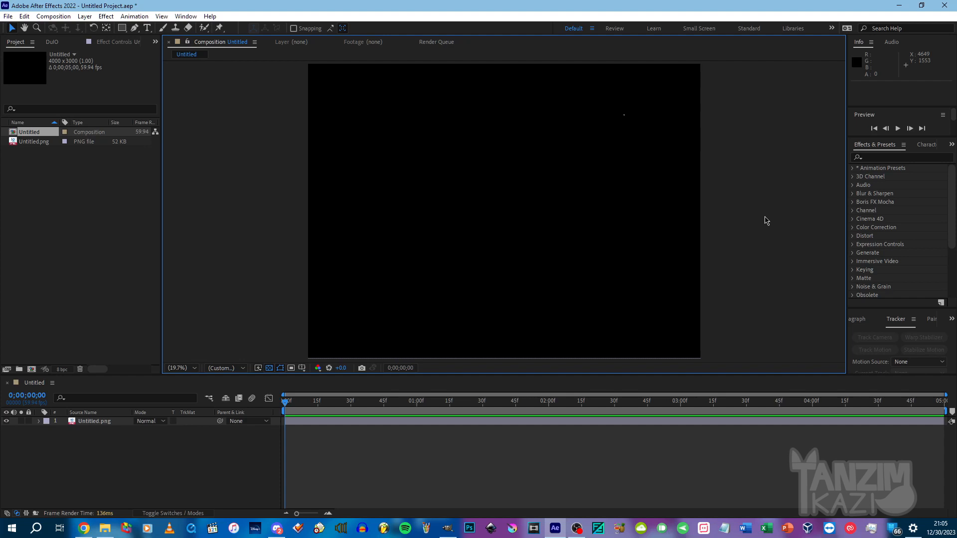
# Apply the Video Copilot Optical Flares effect to the Untitled.png layer in the composition.
pyautogui.scroll(-3, 903, 220)
pyautogui.click(858, 296)
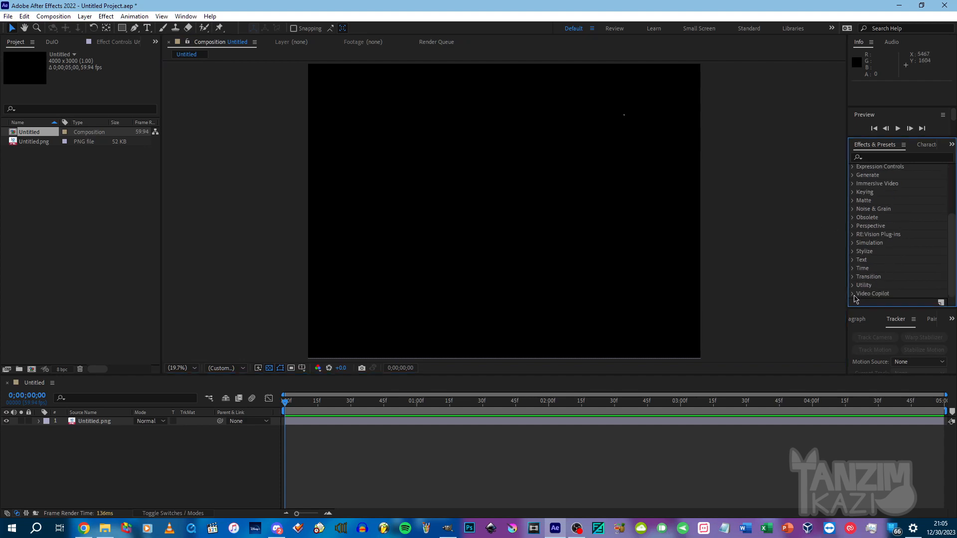
pyautogui.click(887, 294)
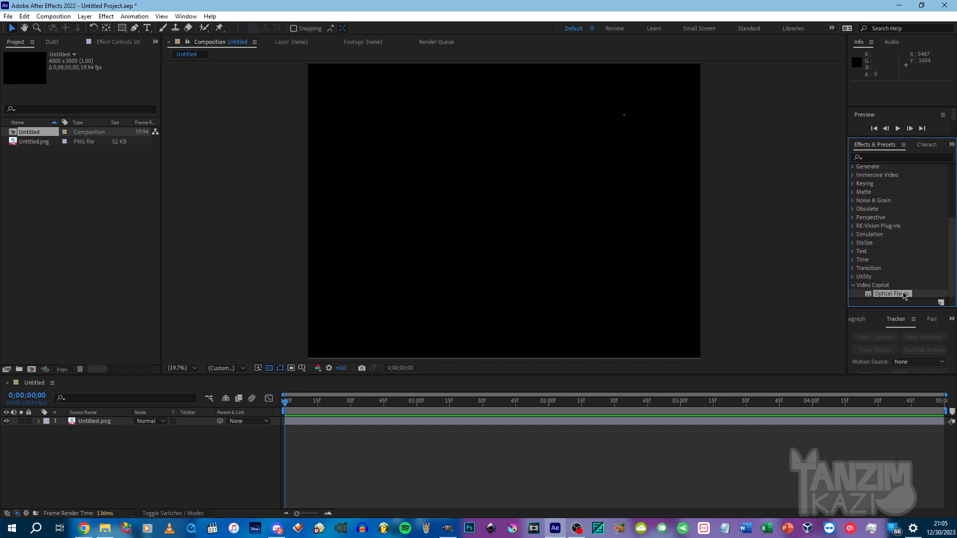
pyautogui.moveTo(903, 295); pyautogui.dragTo(456, 222)
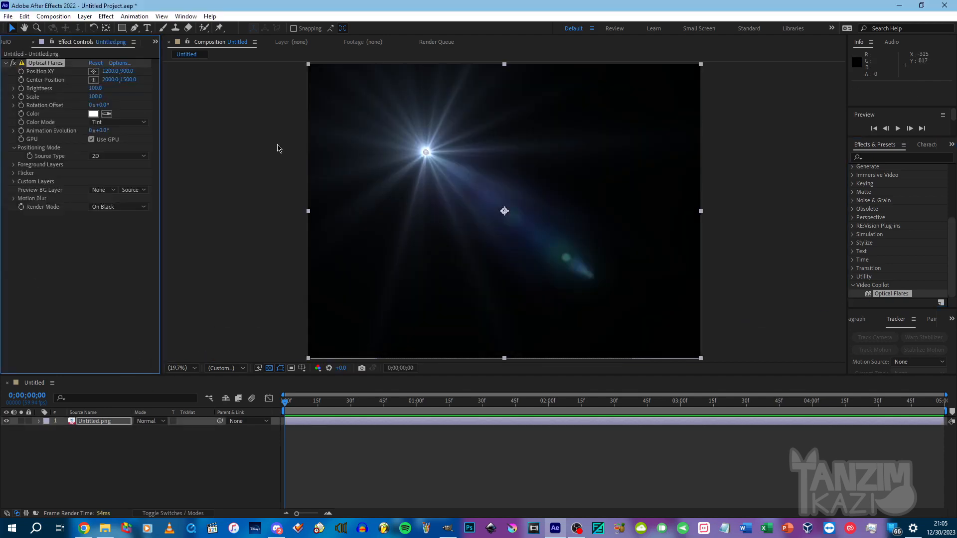
# Load the Pro Lens Flare preset in the Optical Flares options and accept it.
pyautogui.click(124, 64)
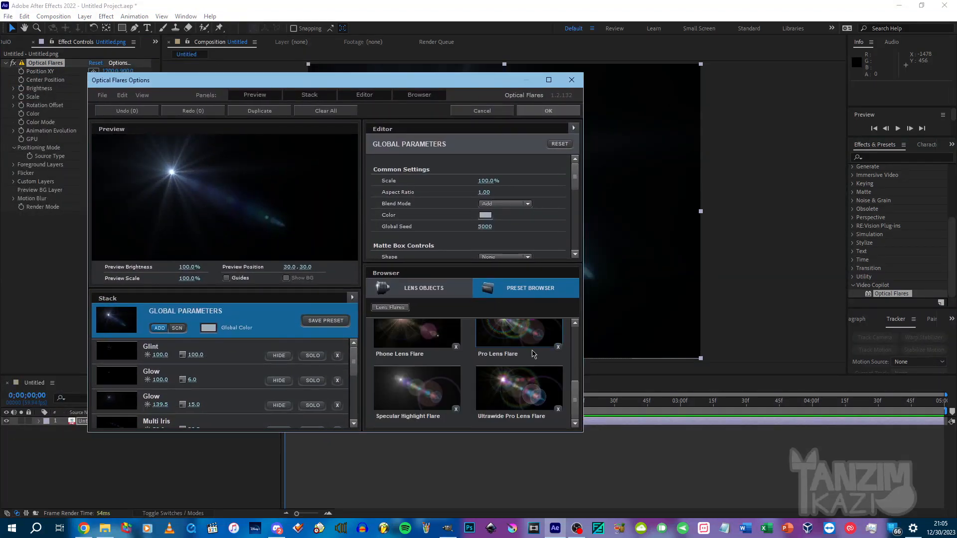
pyautogui.scroll(-3, 515, 377)
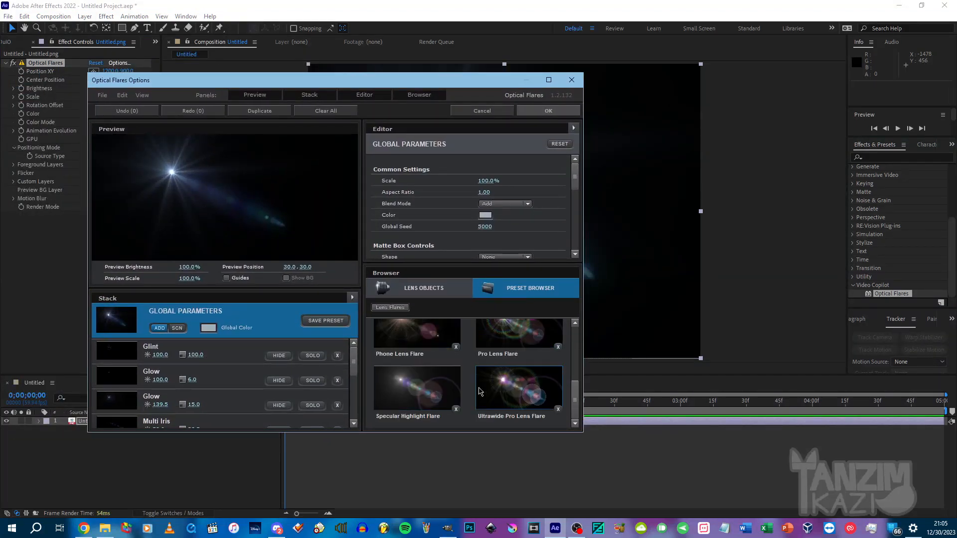
pyautogui.scroll(3, 494, 367)
pyautogui.scroll(-5, 493, 366)
pyautogui.scroll(5, 518, 369)
pyautogui.scroll(-1, 538, 374)
pyautogui.scroll(1, 514, 379)
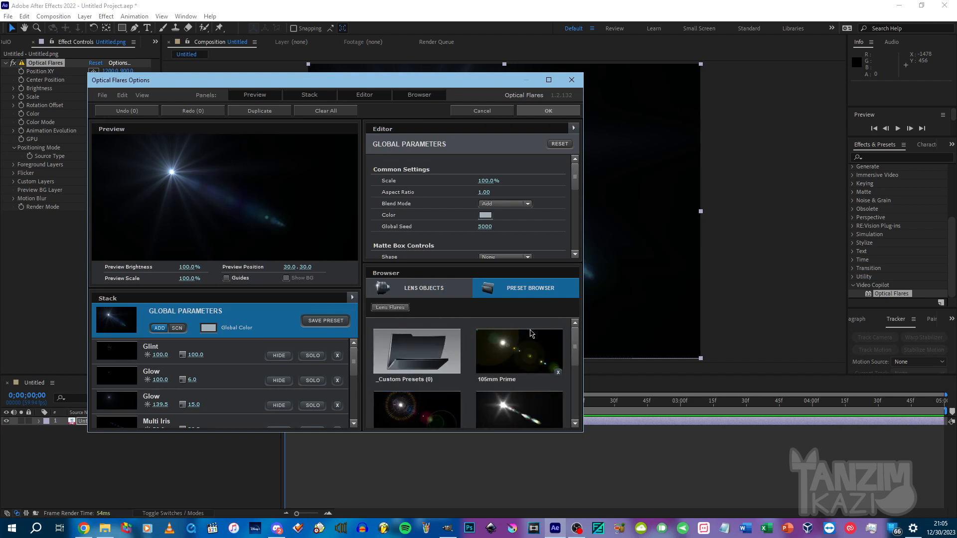
pyautogui.scroll(-1, 519, 380)
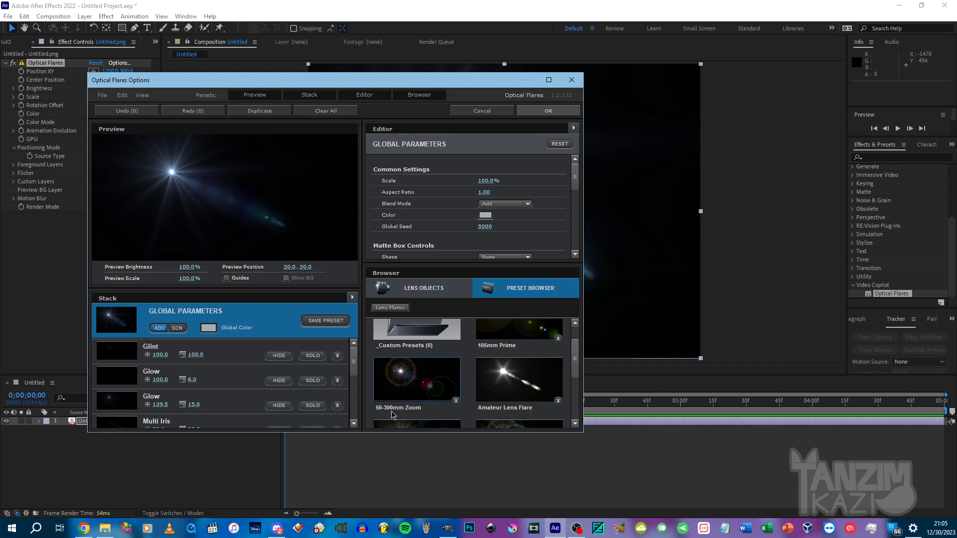
pyautogui.scroll(1, 506, 345)
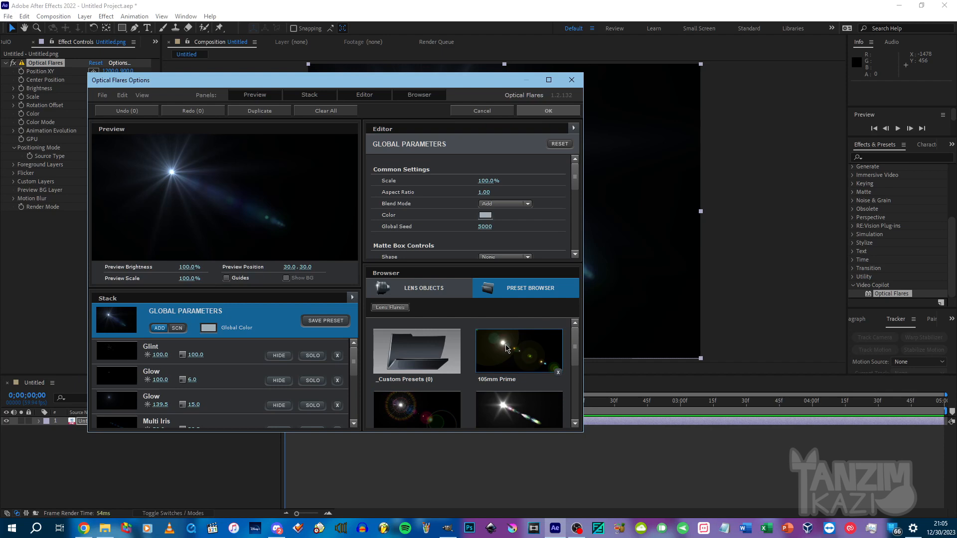
pyautogui.scroll(-4, 511, 348)
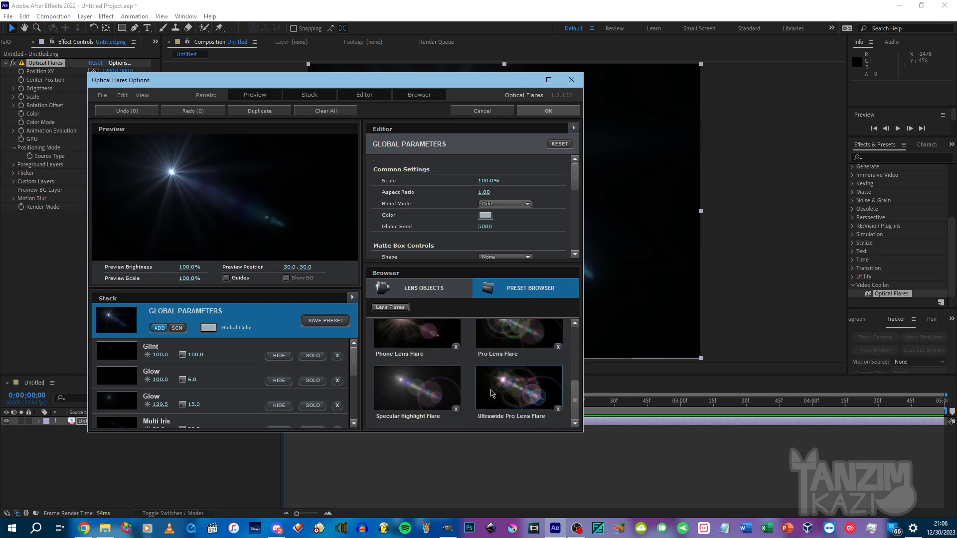
pyautogui.scroll(1, 513, 339)
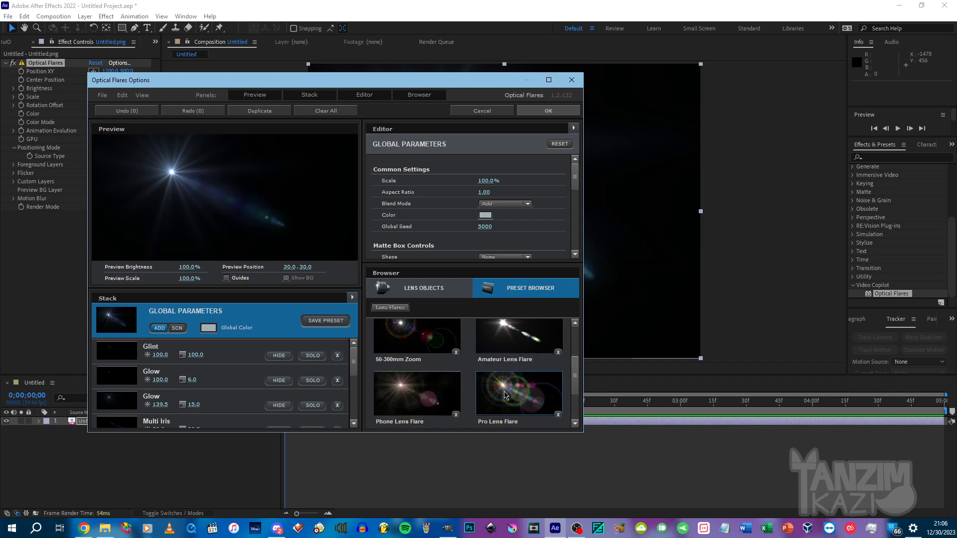
pyautogui.click(506, 395)
pyautogui.click(549, 111)
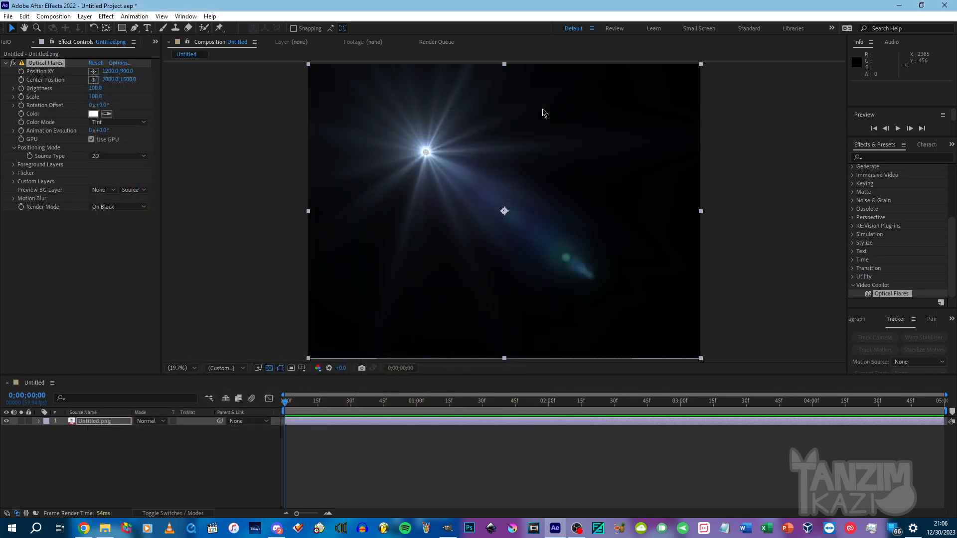
# Set the flare's Render Mode to Over Original and move the flare to about 2530, 727.
pyautogui.moveTo(426, 152); pyautogui.dragTo(540, 158)
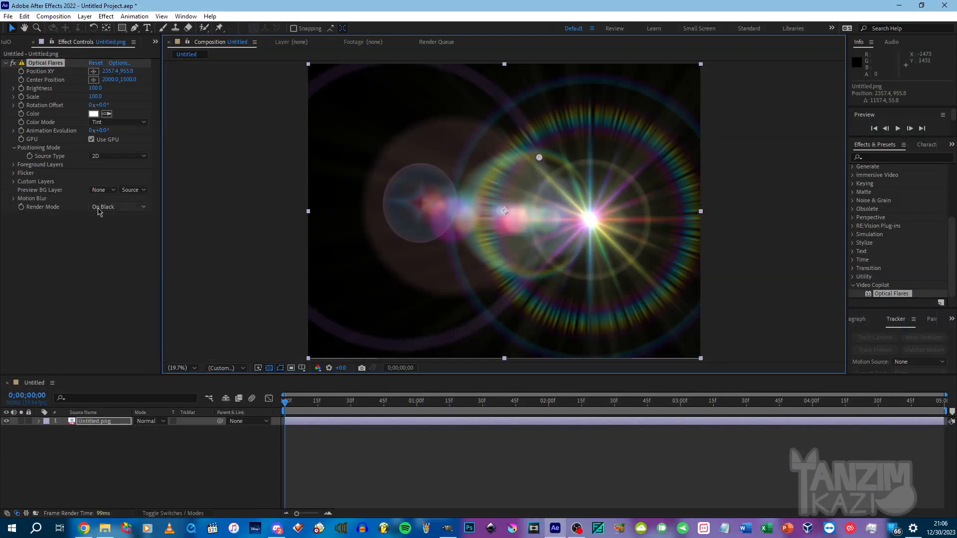
pyautogui.click(120, 206)
pyautogui.click(107, 240)
pyautogui.moveTo(539, 158); pyautogui.dragTo(556, 135)
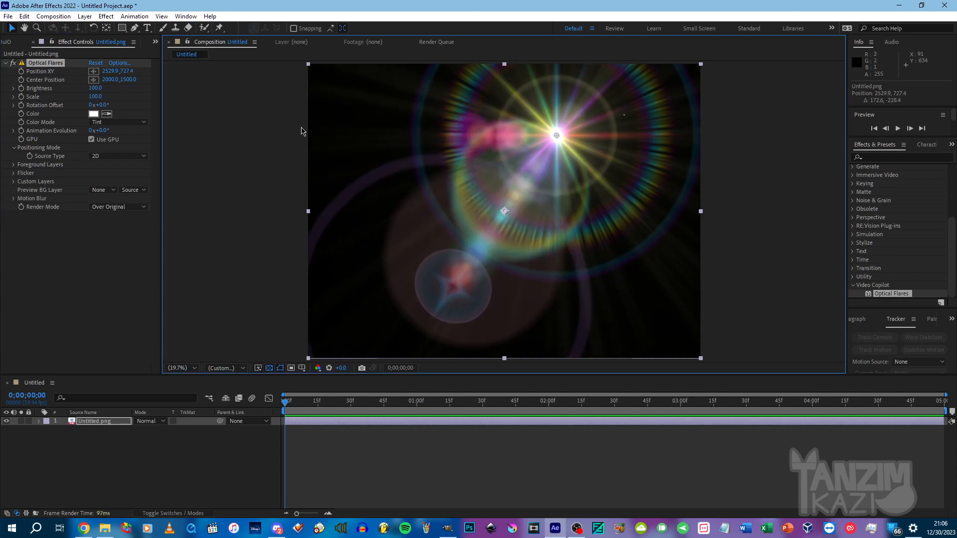
# Place the flare's Position XY at 3217.7, 521.8, on the centre of the white dot.
pyautogui.scroll(1, 443, 117)
pyautogui.click(36, 28)
pyautogui.moveTo(591, 91); pyautogui.dragTo(665, 145)
pyautogui.moveTo(381, 119); pyautogui.dragTo(574, 238)
pyautogui.moveTo(503, 218); pyautogui.dragTo(590, 280)
pyautogui.click(89, 72)
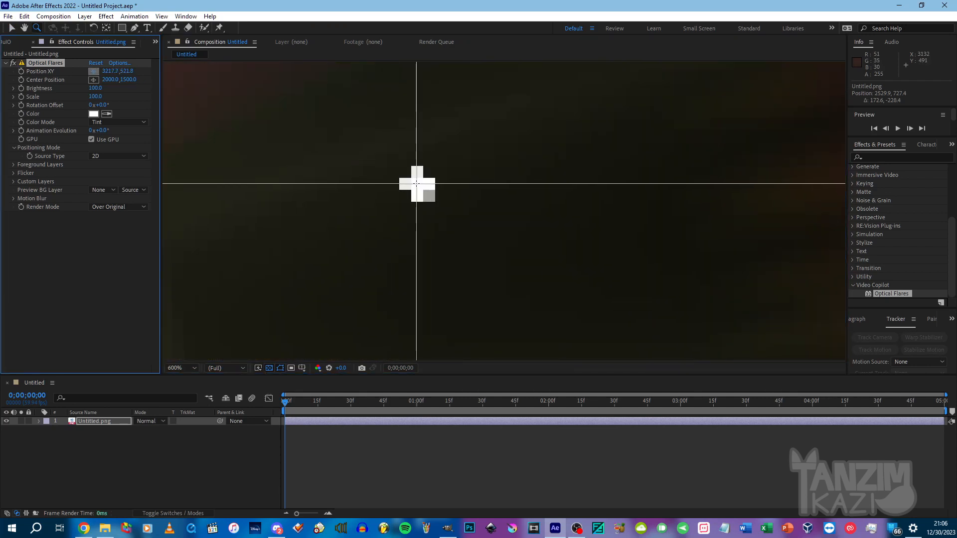
pyautogui.click(416, 183)
# Examine the repositioned flare across the whole composition, with the view magnification set to Fit up to 100%.
pyautogui.scroll(-11, 417, 187)
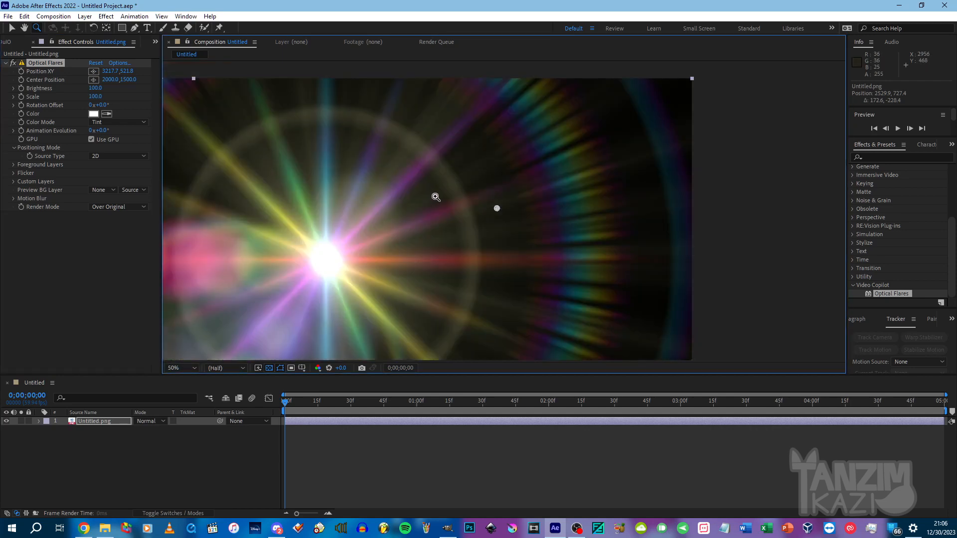
pyautogui.moveTo(403, 264); pyautogui.dragTo(461, 208)
pyautogui.scroll(1, 445, 214)
pyautogui.scroll(-1, 446, 213)
pyautogui.scroll(1, 462, 208)
pyautogui.scroll(-1, 462, 207)
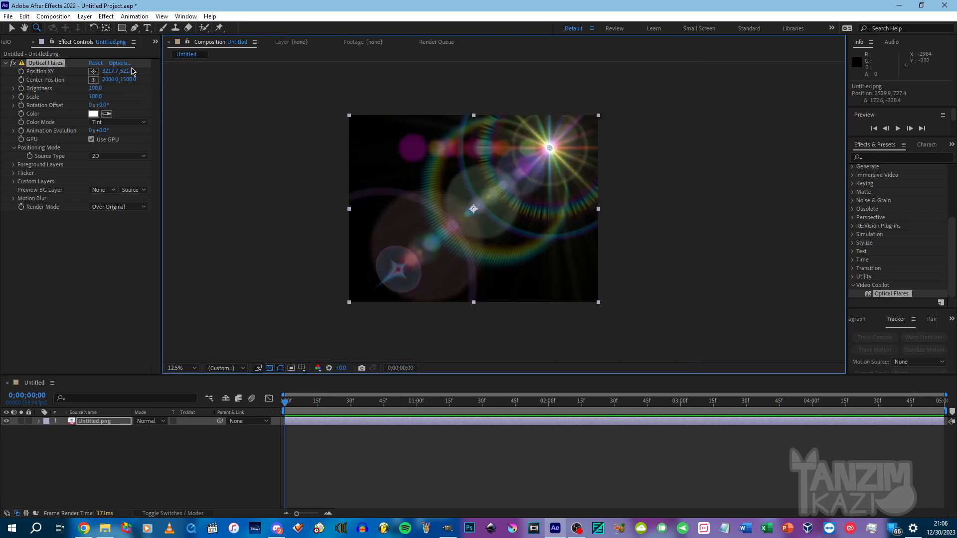
pyautogui.scroll(1, 479, 182)
pyautogui.click(182, 368)
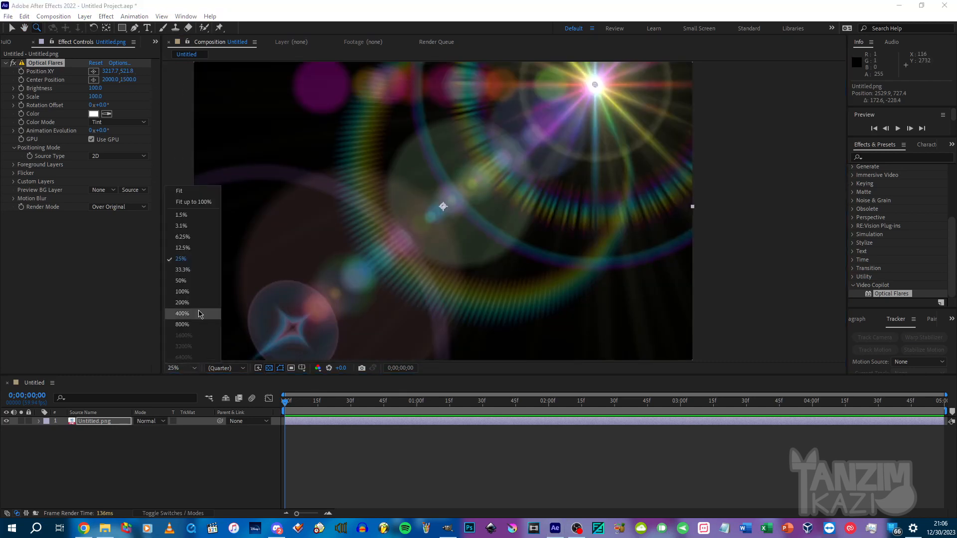
pyautogui.click(186, 202)
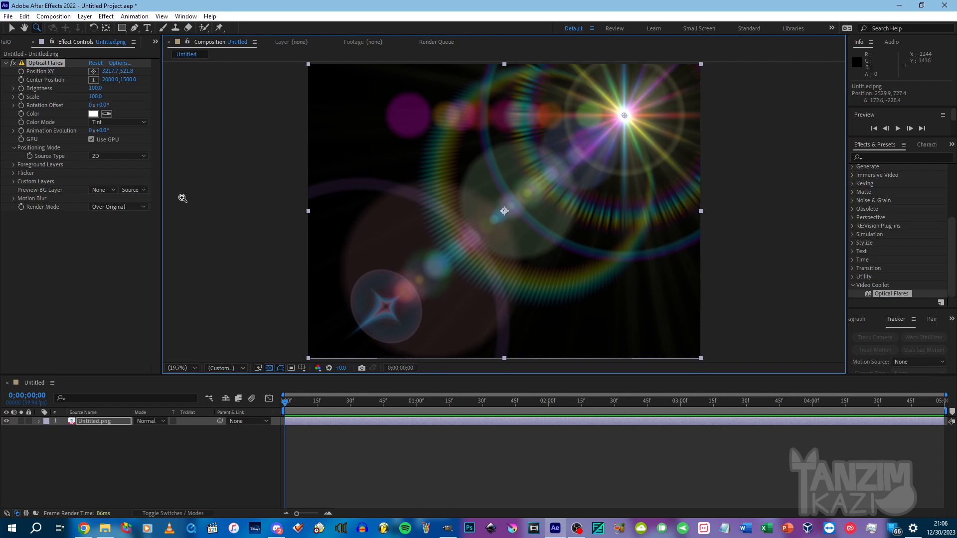
# Set the Optical Flares brightness to 70.
pyautogui.click(96, 88)
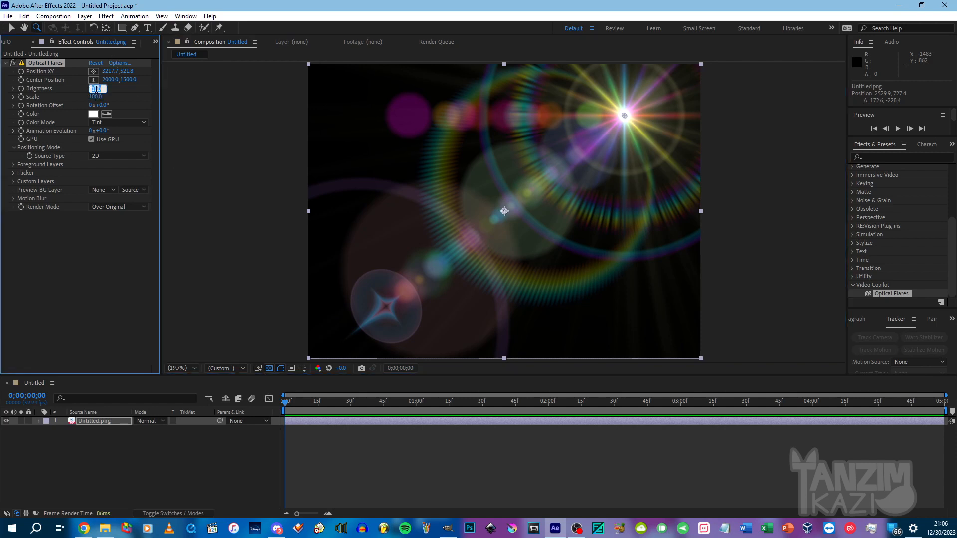
pyautogui.write('70')
pyautogui.press('Return')
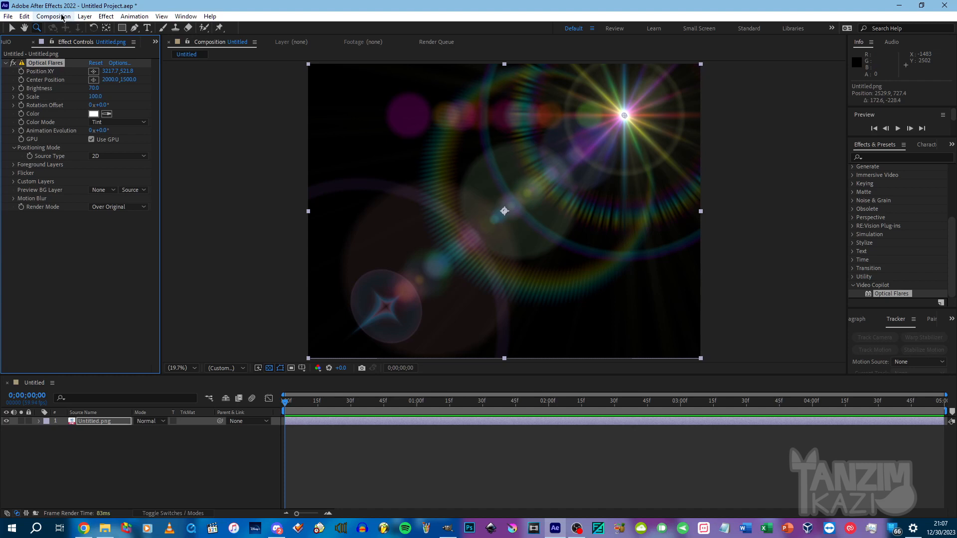
# Save the composition's current frame as a file so it is added to the render queue.
pyautogui.click(61, 17)
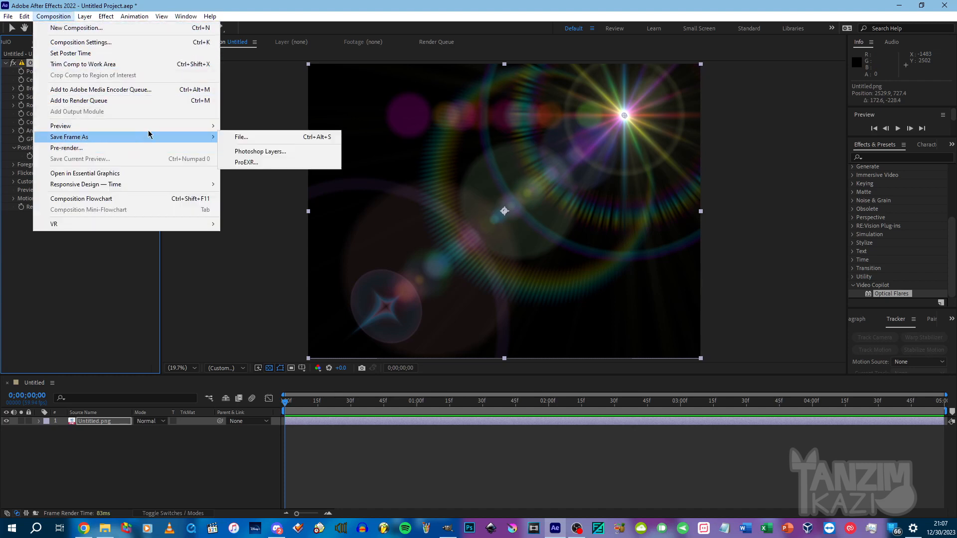
pyautogui.moveTo(149, 136)
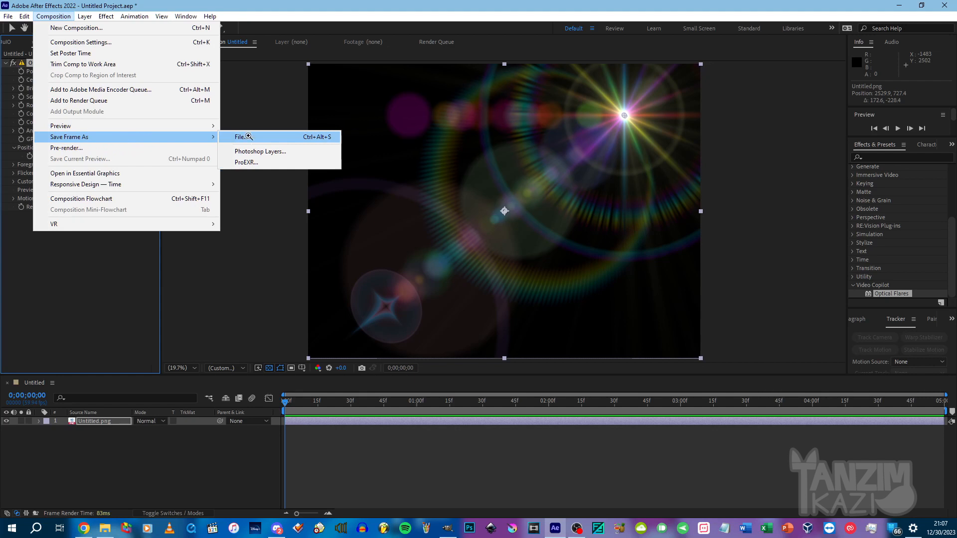
pyautogui.click(249, 139)
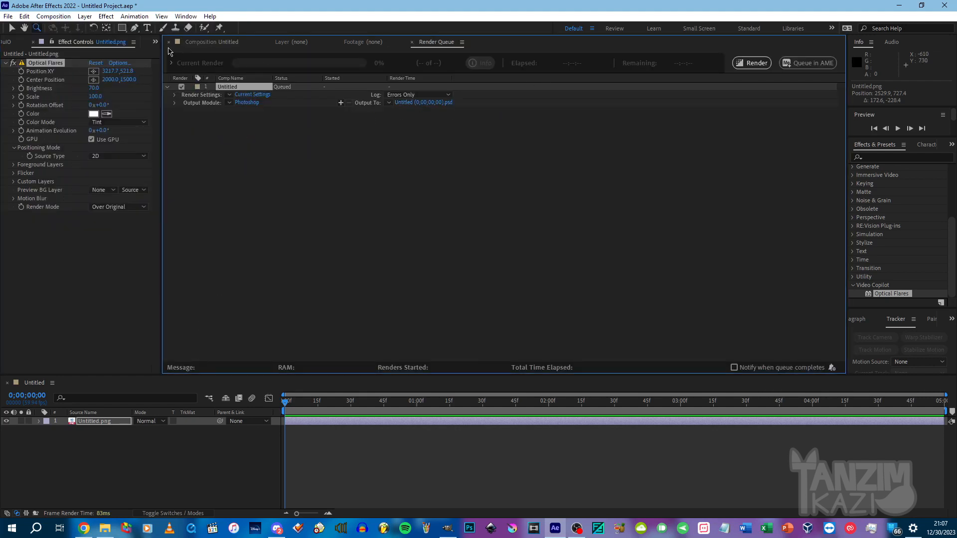
pyautogui.moveTo(539, 45); pyautogui.dragTo(575, 49)
pyautogui.moveTo(442, 42); pyautogui.dragTo(431, 63)
# Change the queued frame's output module format to PNG Sequence and accept the settings.
pyautogui.click(248, 105)
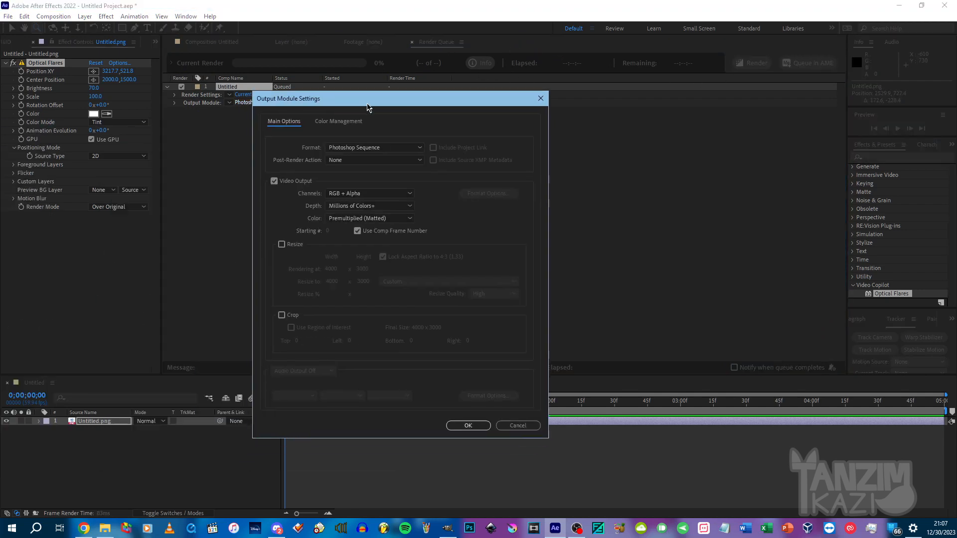
pyautogui.click(374, 148)
pyautogui.click(377, 232)
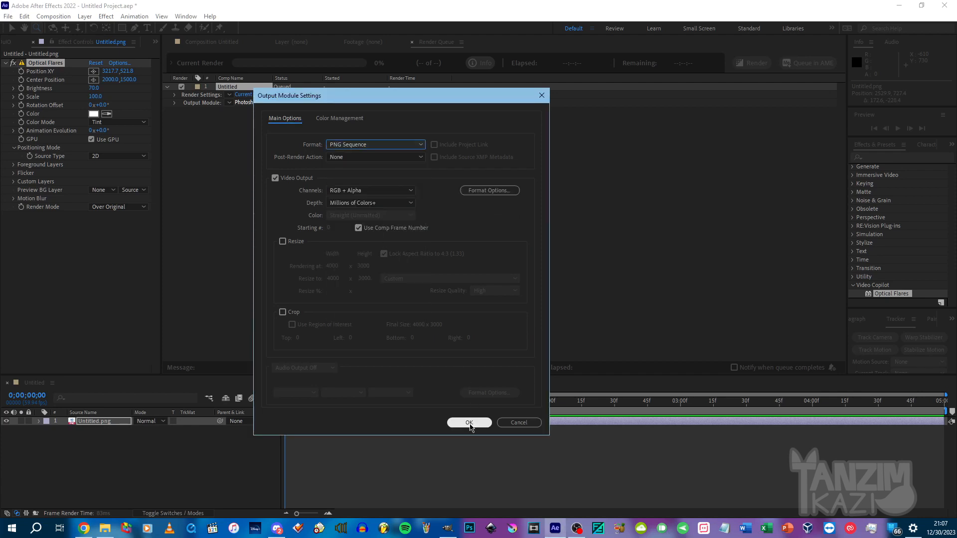
pyautogui.click(469, 423)
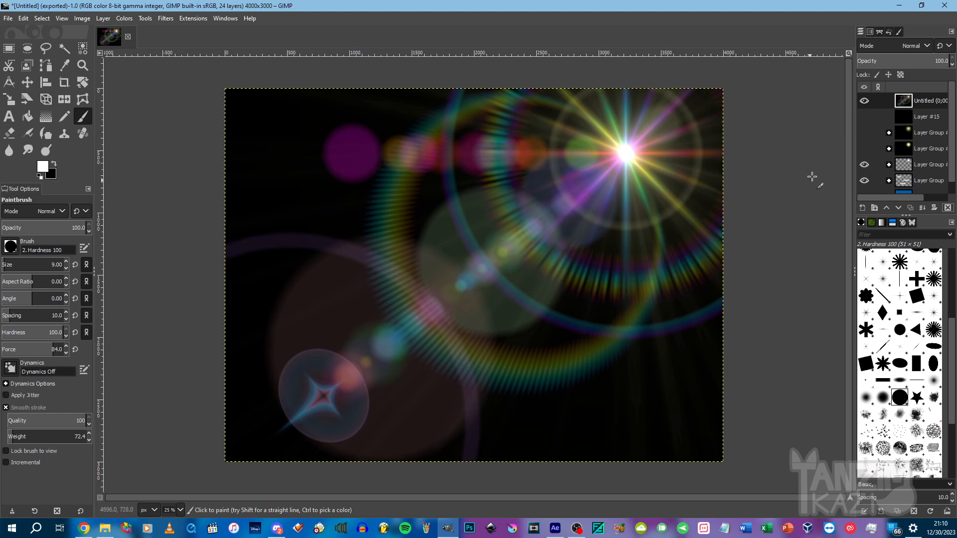
pyautogui.scroll(-1, 914, 149)
pyautogui.scroll(1, 878, 103)
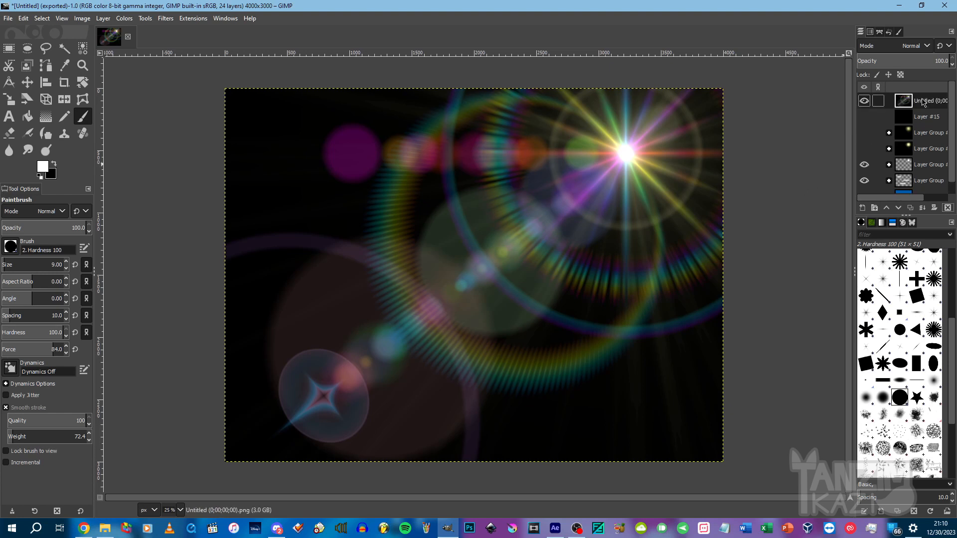
# Set the blend mode of the imported optical flare layer to Screen so the sky and clouds show through its black background.
pyautogui.click(893, 45)
pyautogui.click(888, 166)
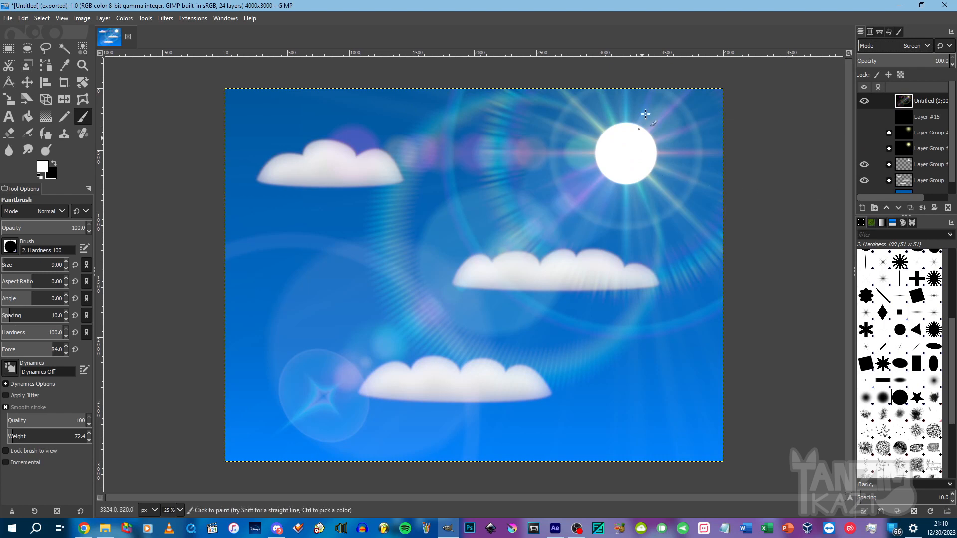
pyautogui.scroll(-1, 939, 116)
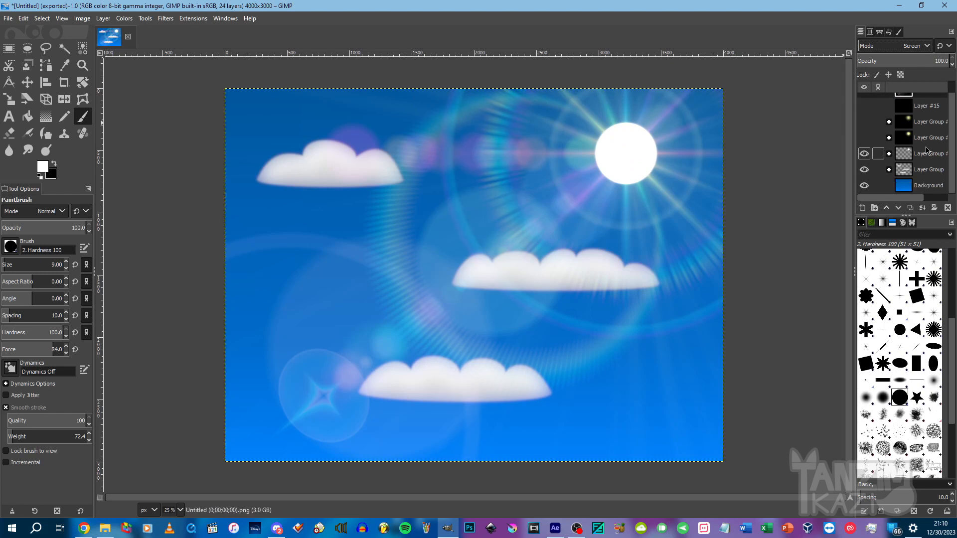
pyautogui.scroll(1, 936, 133)
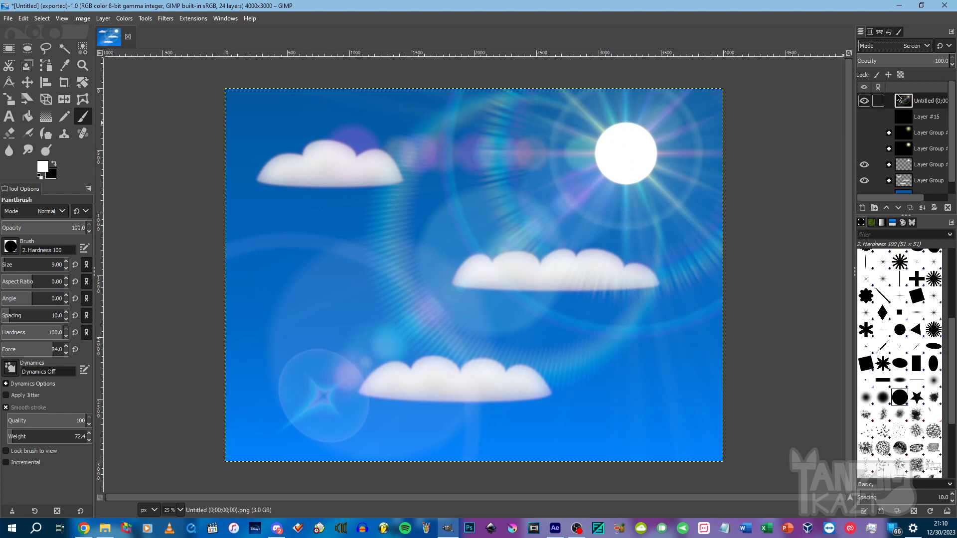
# Try the legacy version of the Addition blend mode on the optical flare layer.
pyautogui.click(924, 48)
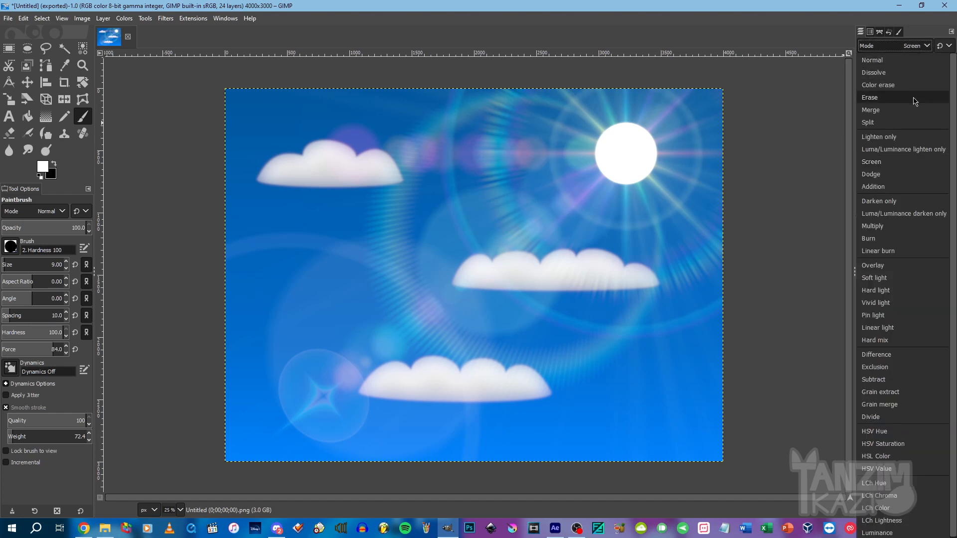
pyautogui.click(885, 189)
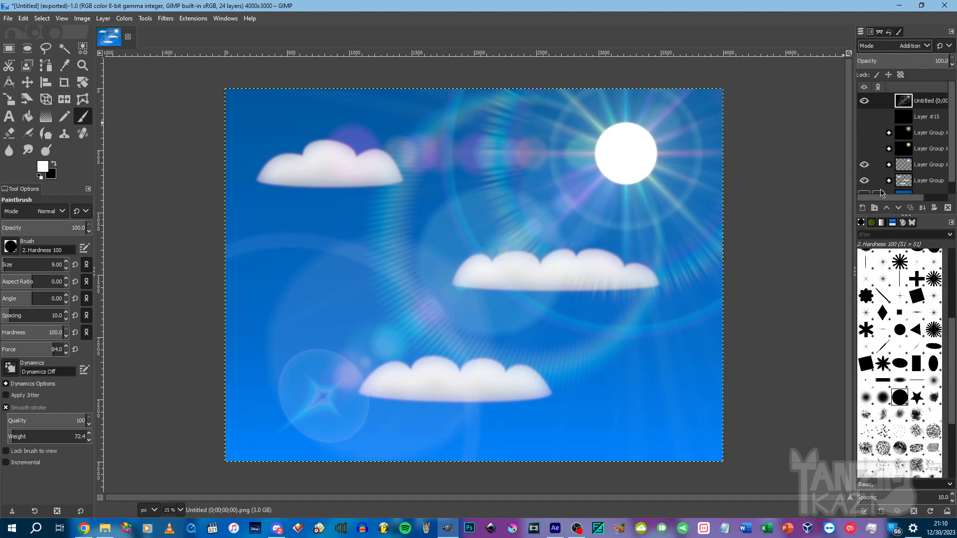
pyautogui.click(944, 45)
pyautogui.click(937, 74)
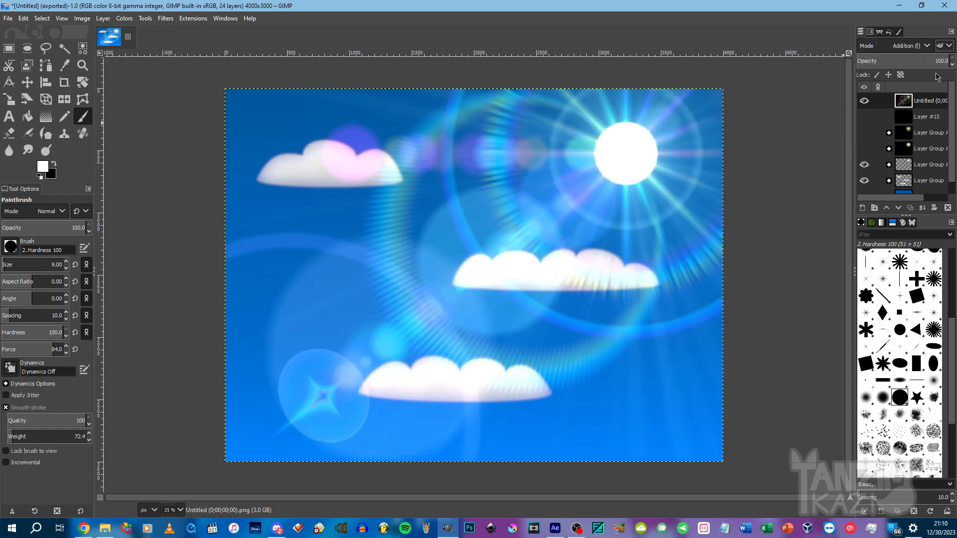
# Compare the flare in legacy Addition mode with the lower sun glow layer group shown and hidden.
pyautogui.click(864, 149)
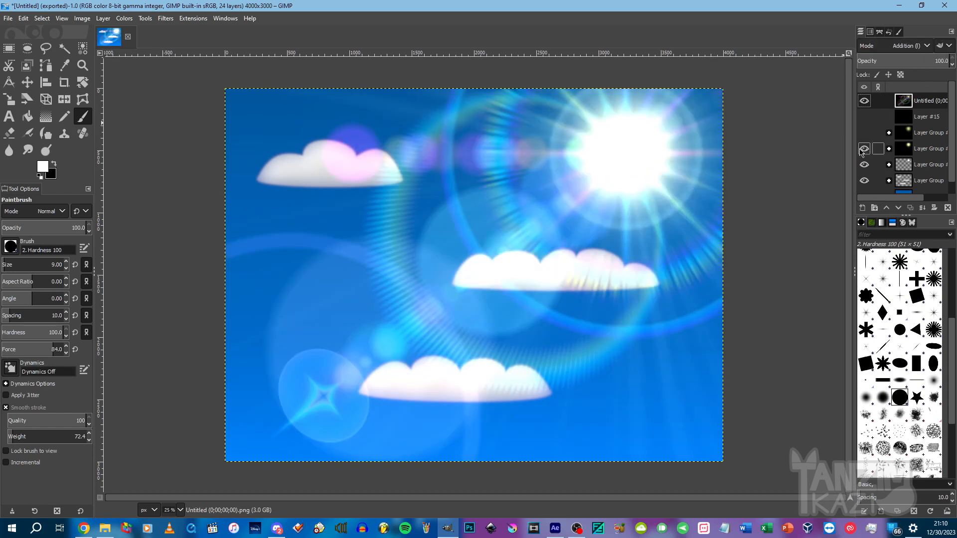
pyautogui.click(863, 149)
pyautogui.click(863, 149)
pyautogui.click(863, 149)
pyautogui.click(863, 149)
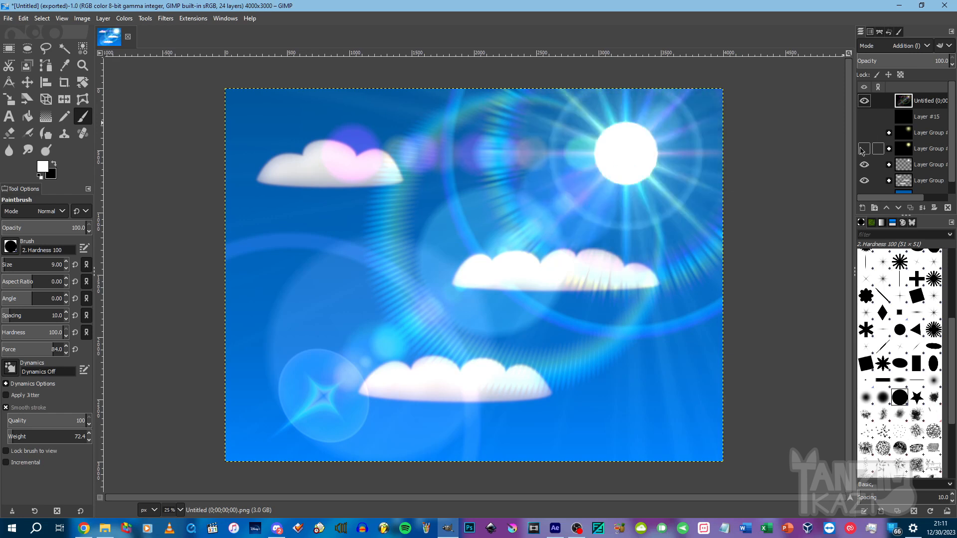
# Switch the flare layer back to the default blend mode group and set its mode to Screen.
pyautogui.click(939, 47)
pyautogui.click(934, 61)
pyautogui.click(914, 48)
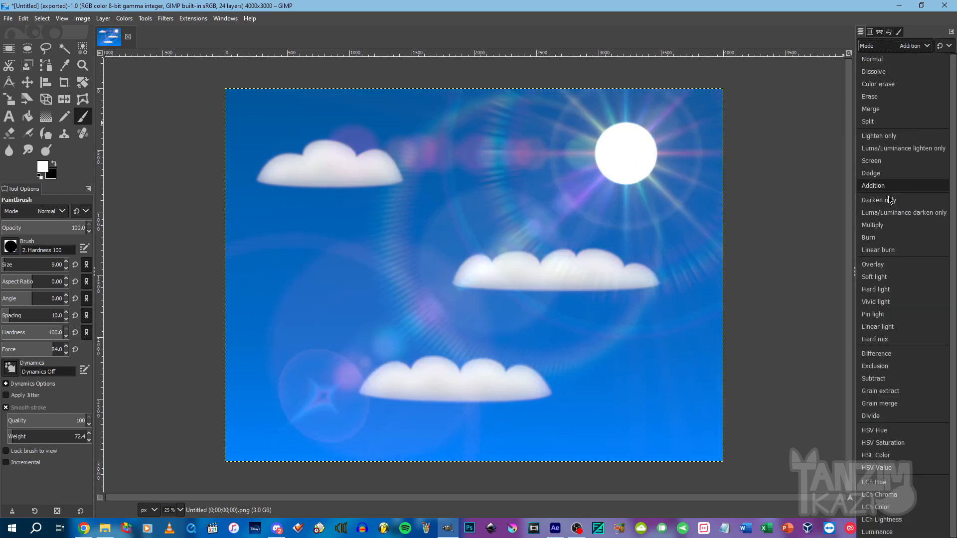
pyautogui.click(877, 161)
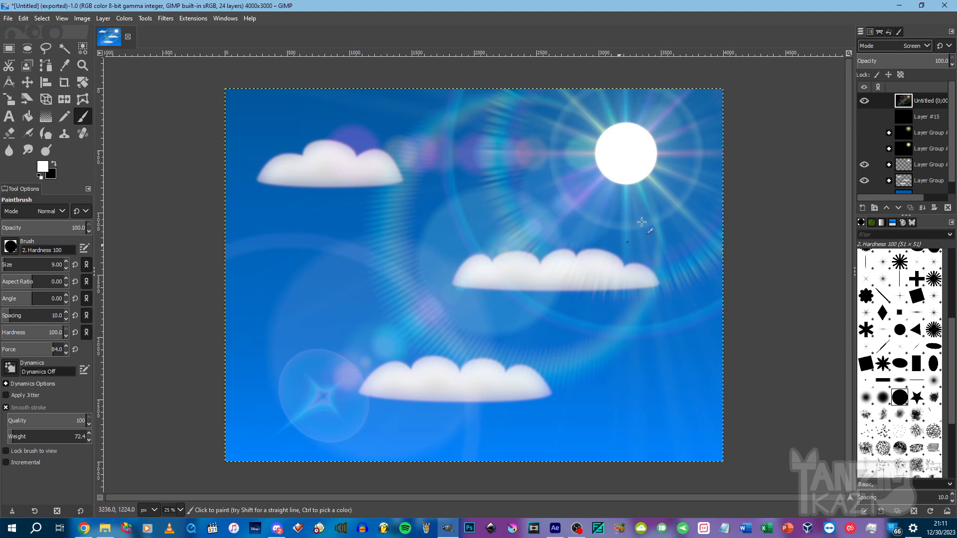
# Compare how the Screen-mode flare looks with the lower and the upper sun glow layer groups shown one at a time.
pyautogui.click(864, 149)
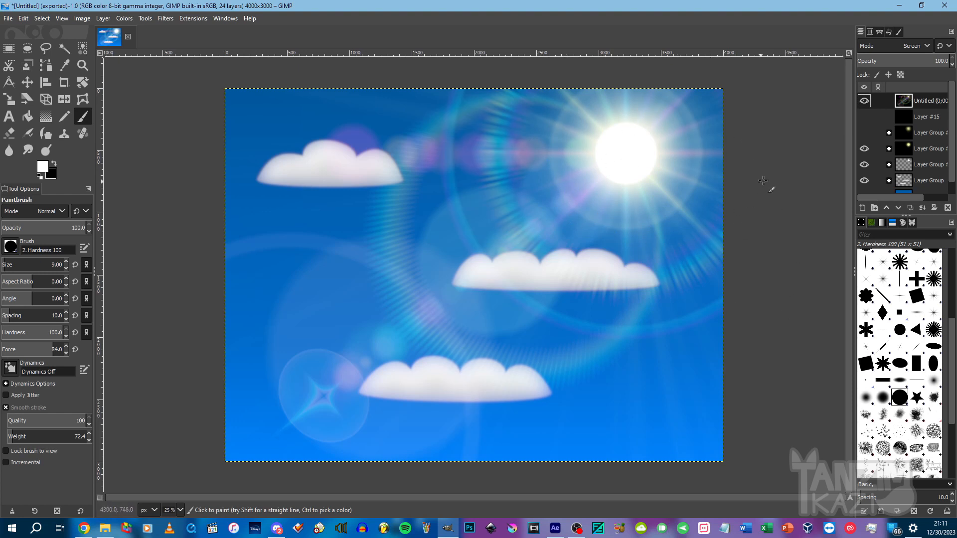
pyautogui.click(864, 150)
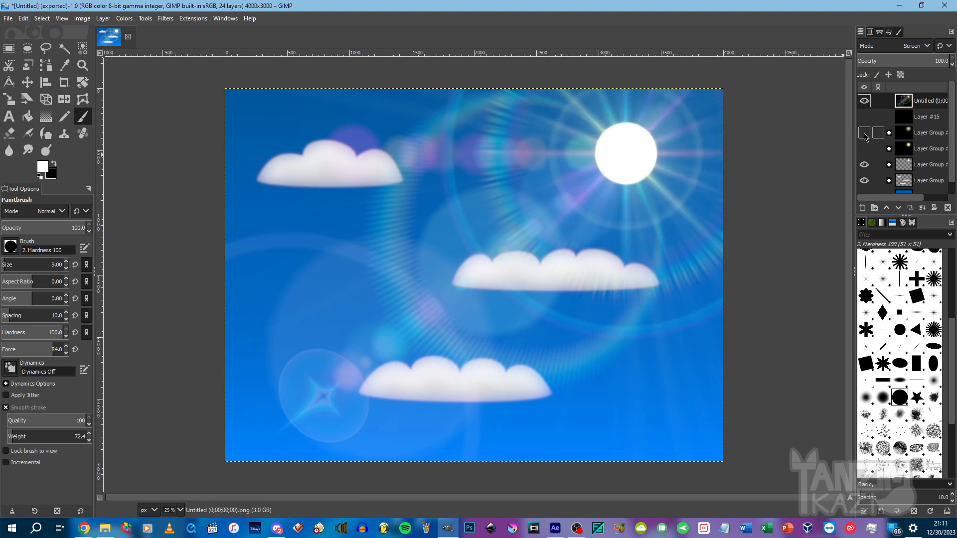
pyautogui.click(865, 133)
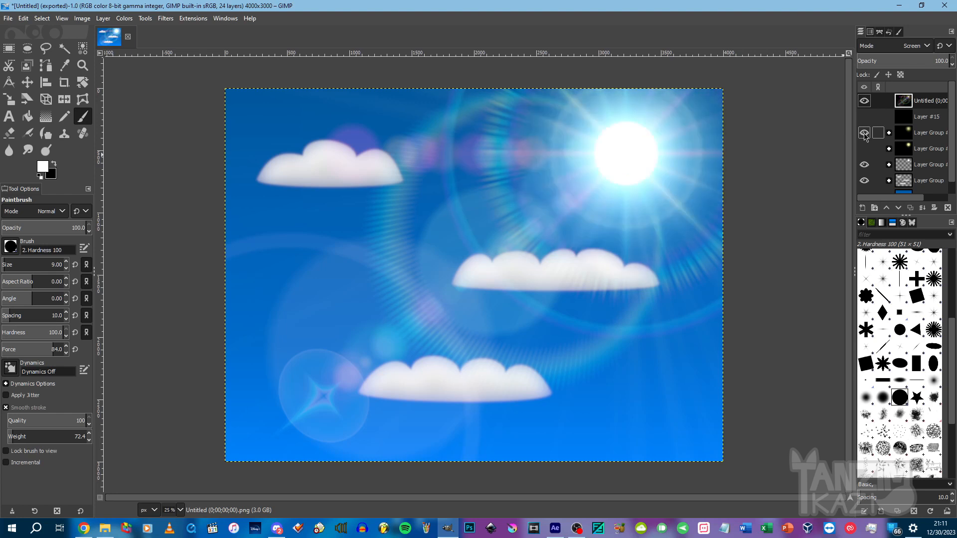
pyautogui.click(865, 133)
pyautogui.click(865, 149)
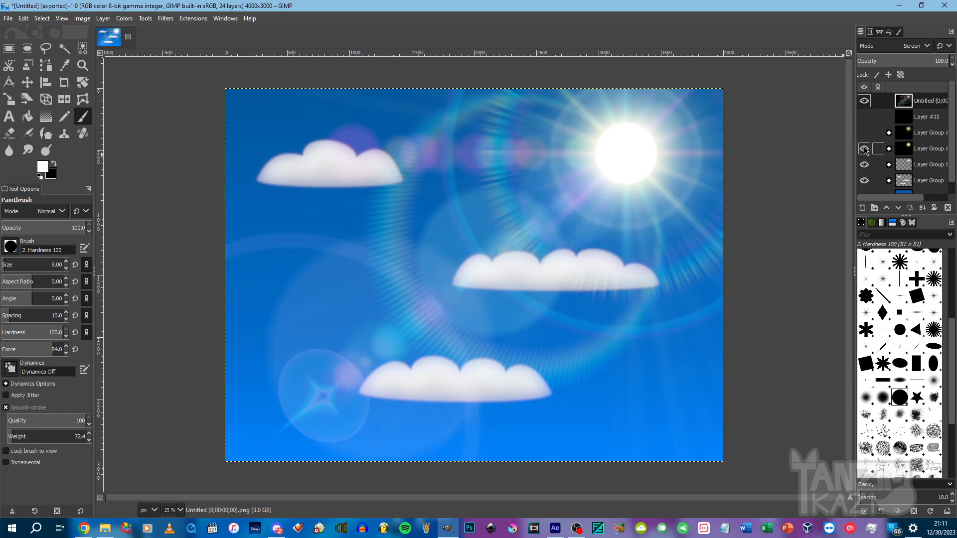
pyautogui.click(865, 150)
pyautogui.click(865, 134)
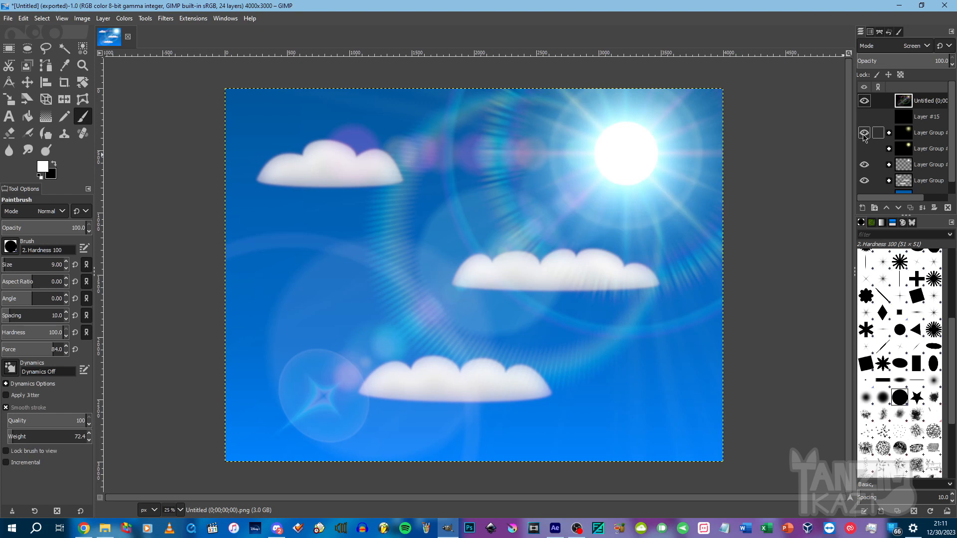
pyautogui.click(865, 134)
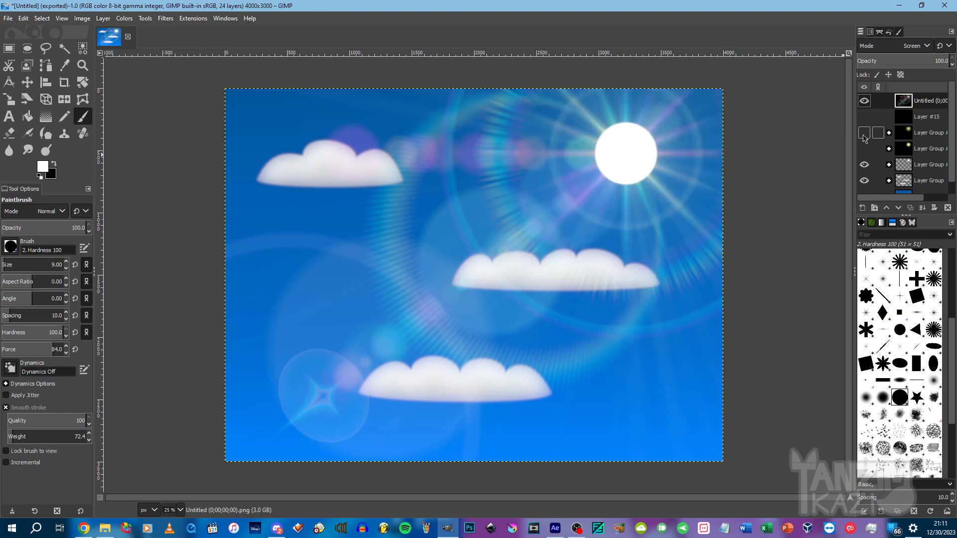
# Check the lower sun glow group once more, hide it and show the upper glow group instead.
pyautogui.click(865, 148)
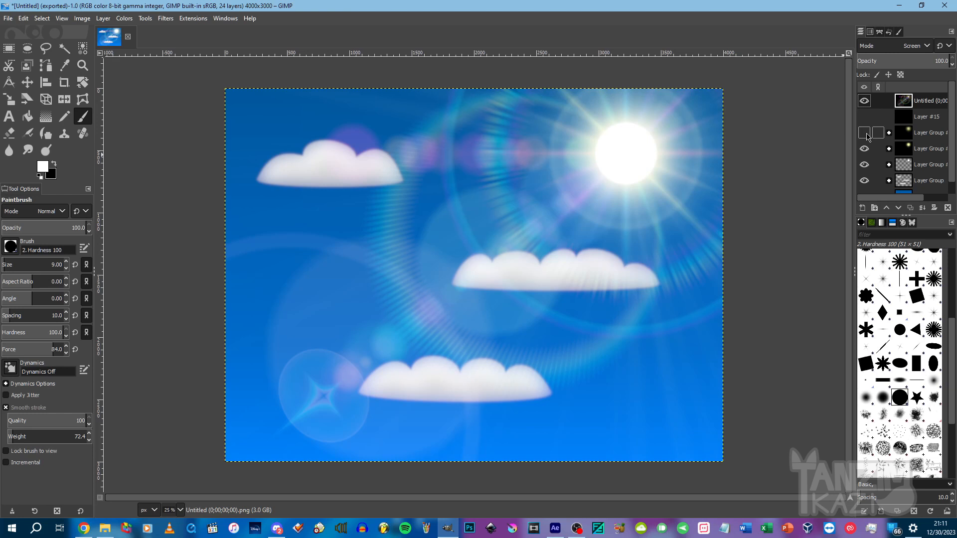
pyautogui.click(865, 149)
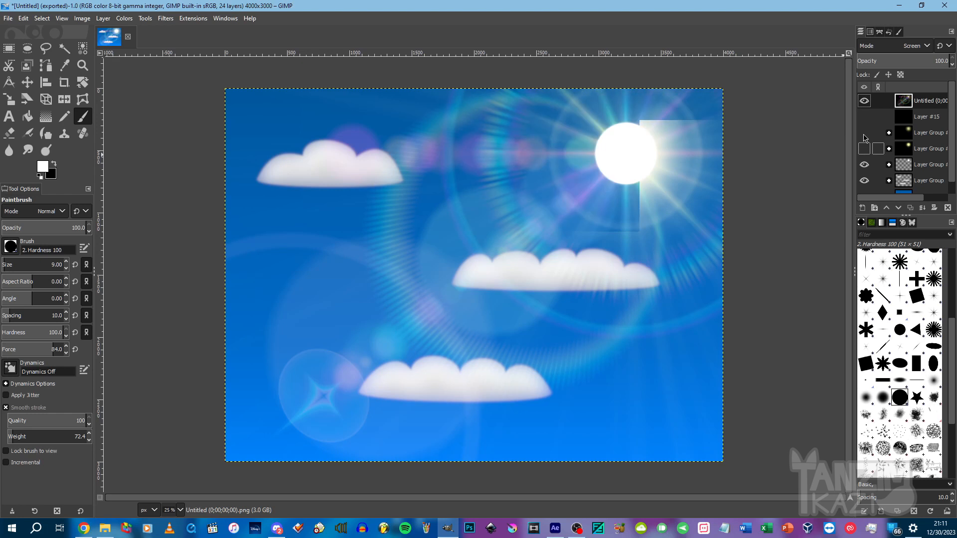
pyautogui.click(865, 133)
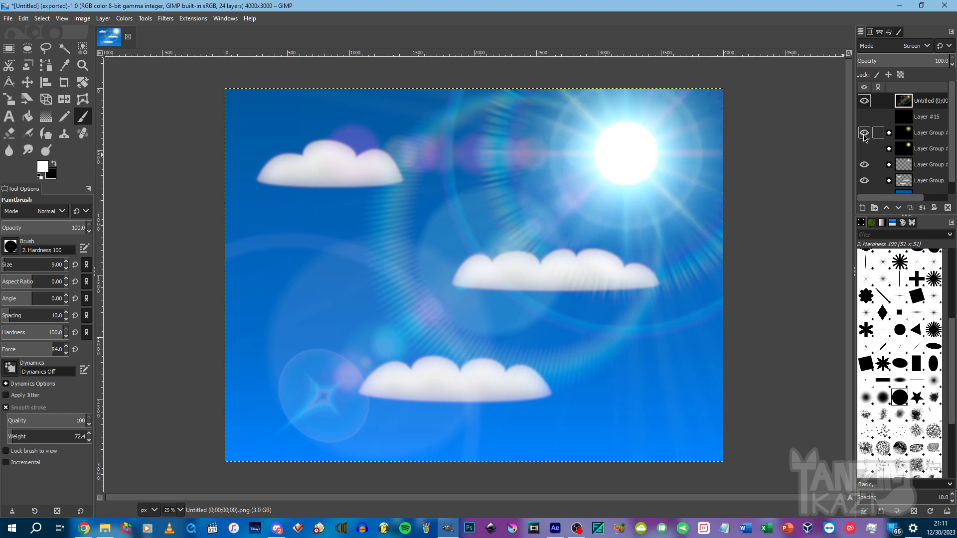